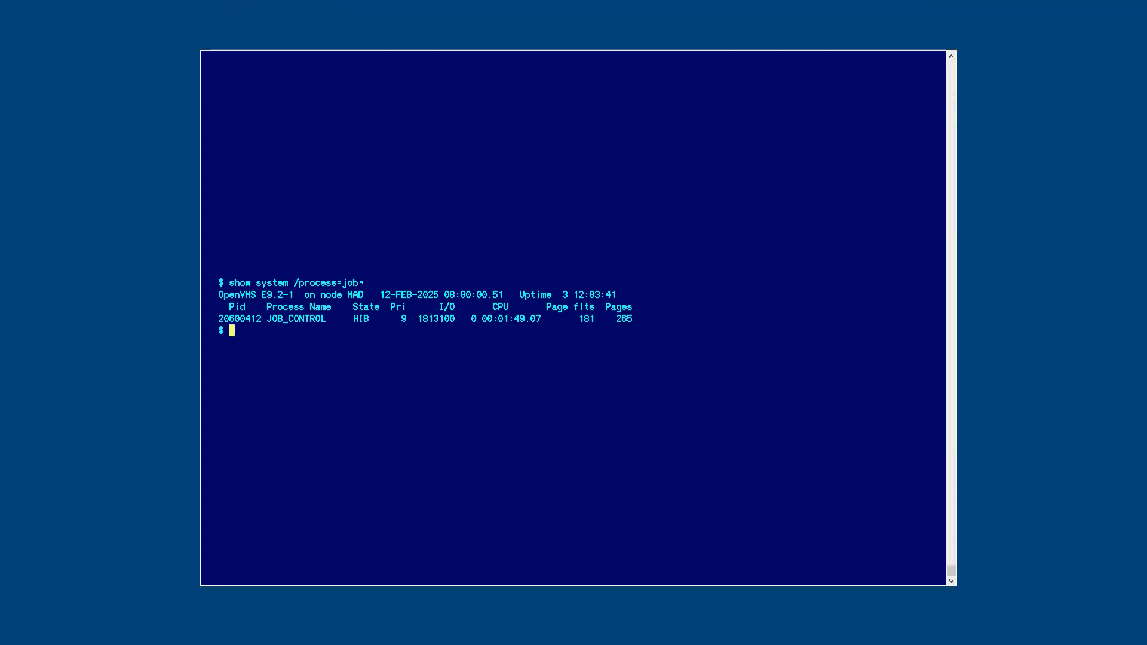
# List the files in the current directory and compile the vmsnavi_eng_09beta source with the cc compiler.
pyautogui.write('ir')
pyautogui.press('Return')
pyautogui.write('cc v')
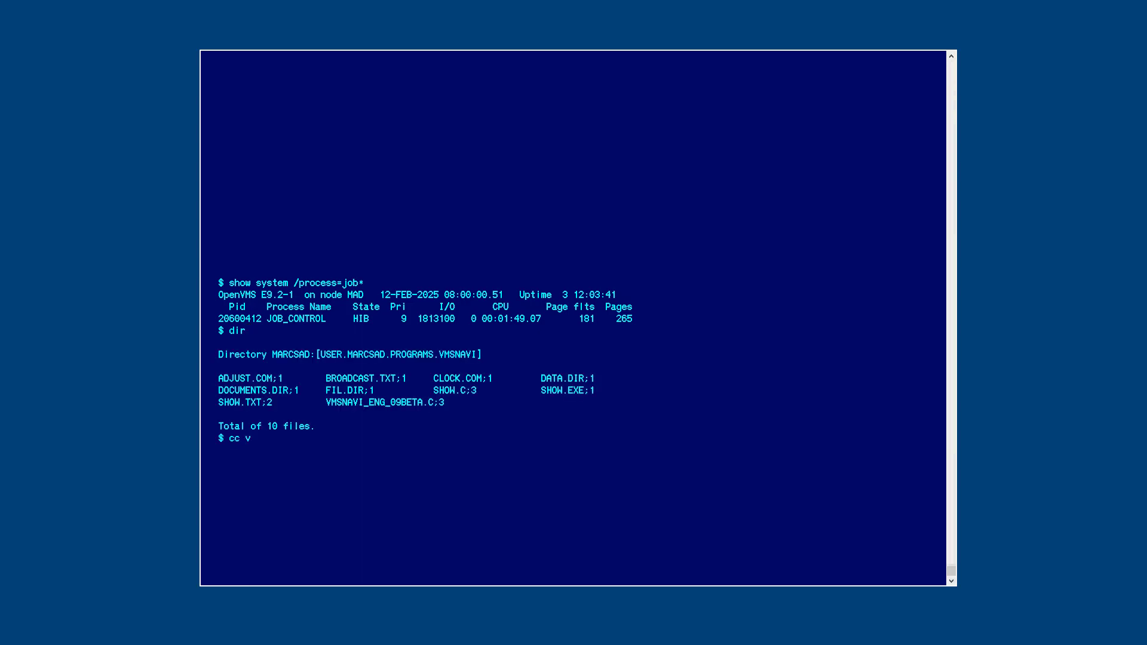
pyautogui.write('msnavi_eng_09beta')
pyautogui.press('Return')
# Link vmsnavi_eng_09beta and run the resulting program.
pyautogui.write('link vmsnavi_eng_09beta')
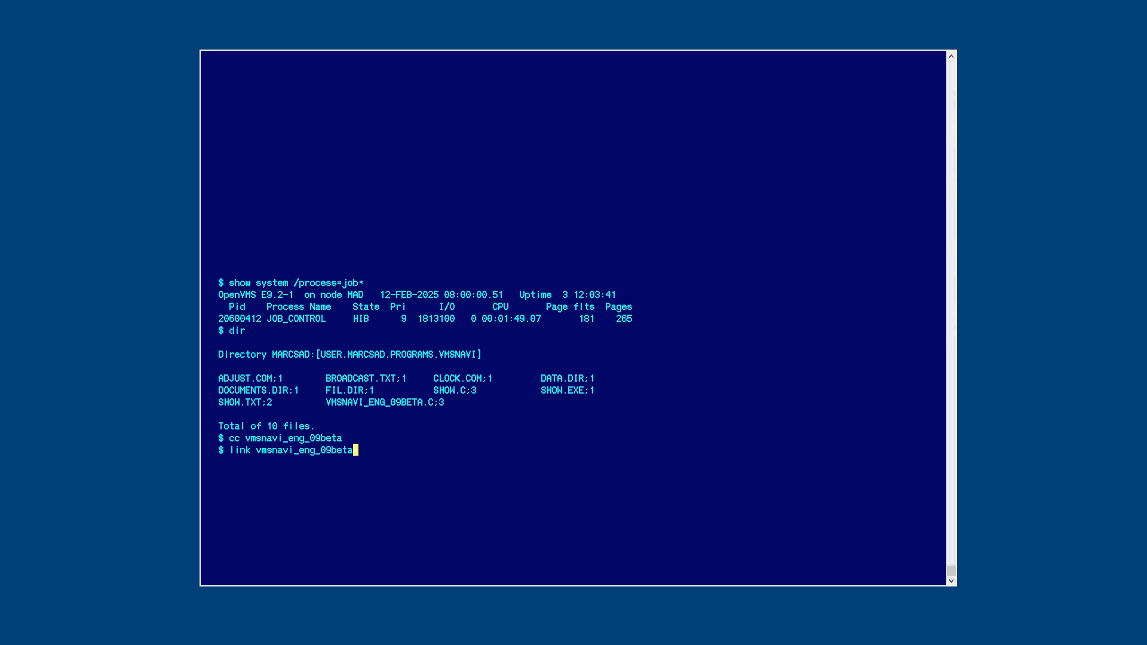
pyautogui.press('Return')
pyautogui.write('run vmsnavi_eng_09beta')
pyautogui.press('Return')
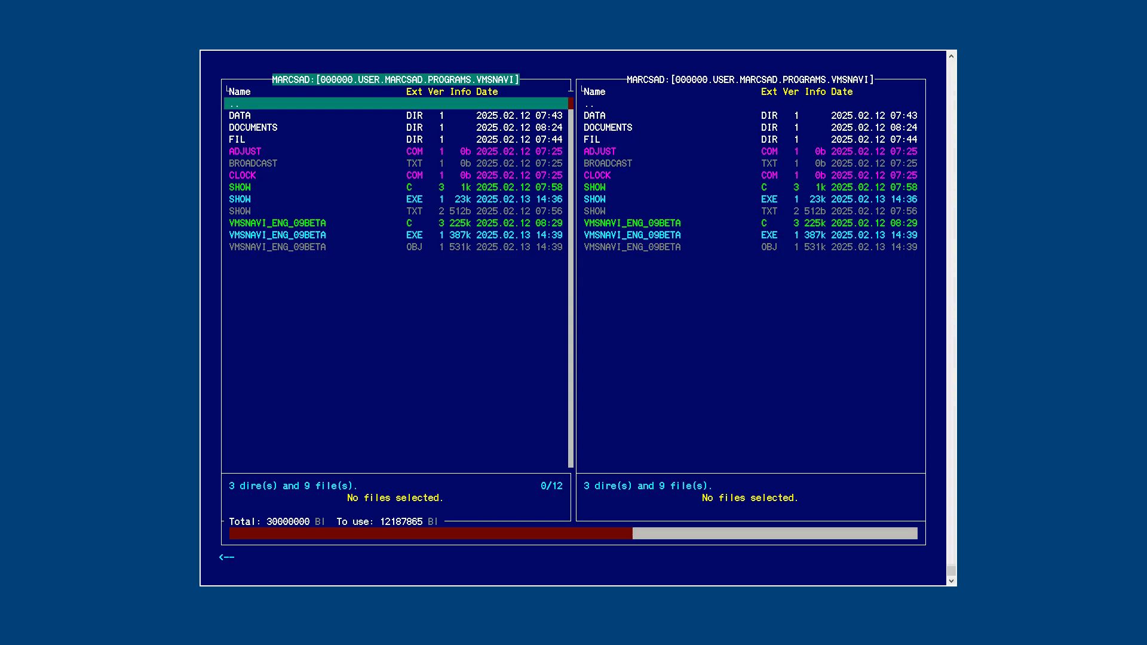
# Toggle the disk space display from blocks to megabytes and back to blocks, twice.
pyautogui.hotkey('ctrl', 'b')
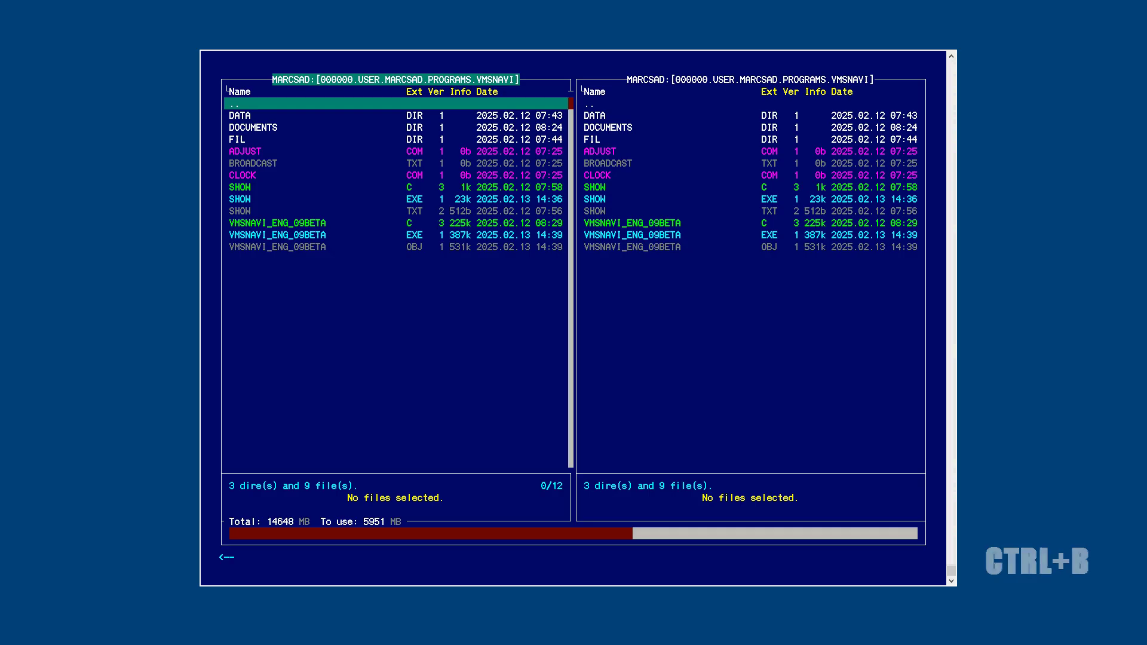
pyautogui.hotkey('ctrl', 'b')
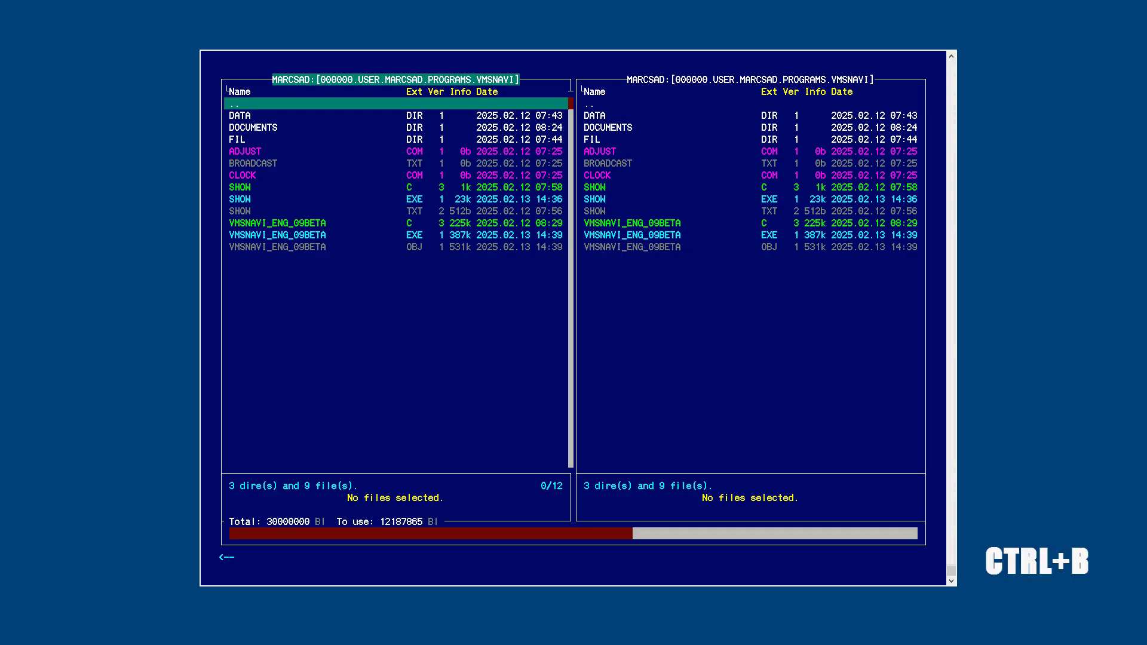
pyautogui.hotkey('ctrl', 'b')
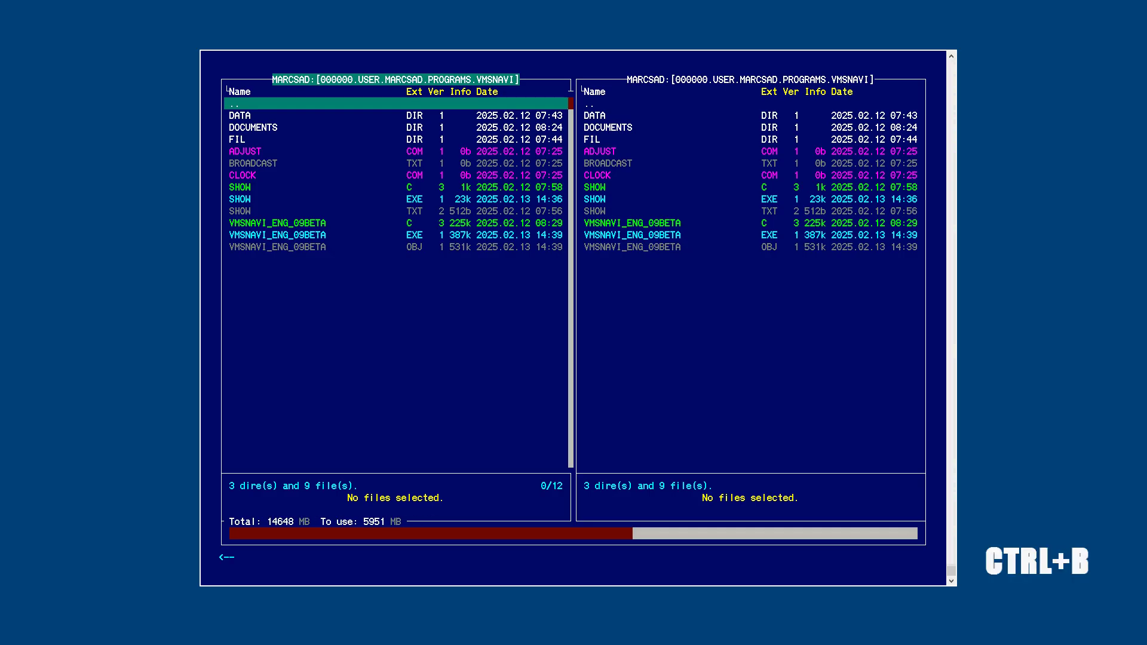
pyautogui.hotkey('ctrl', 'b')
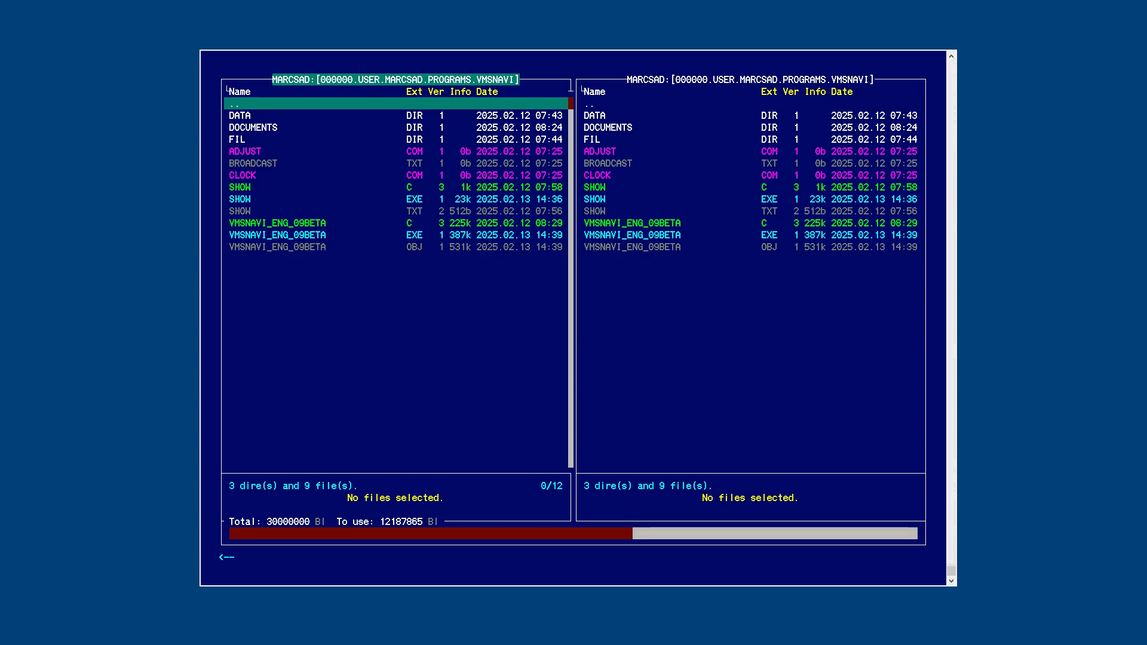
# Move the selection down the file list to BROADCAST.TXT, then back up to the DATA directory, and open it.
pyautogui.press('Down')
pyautogui.press('Down')
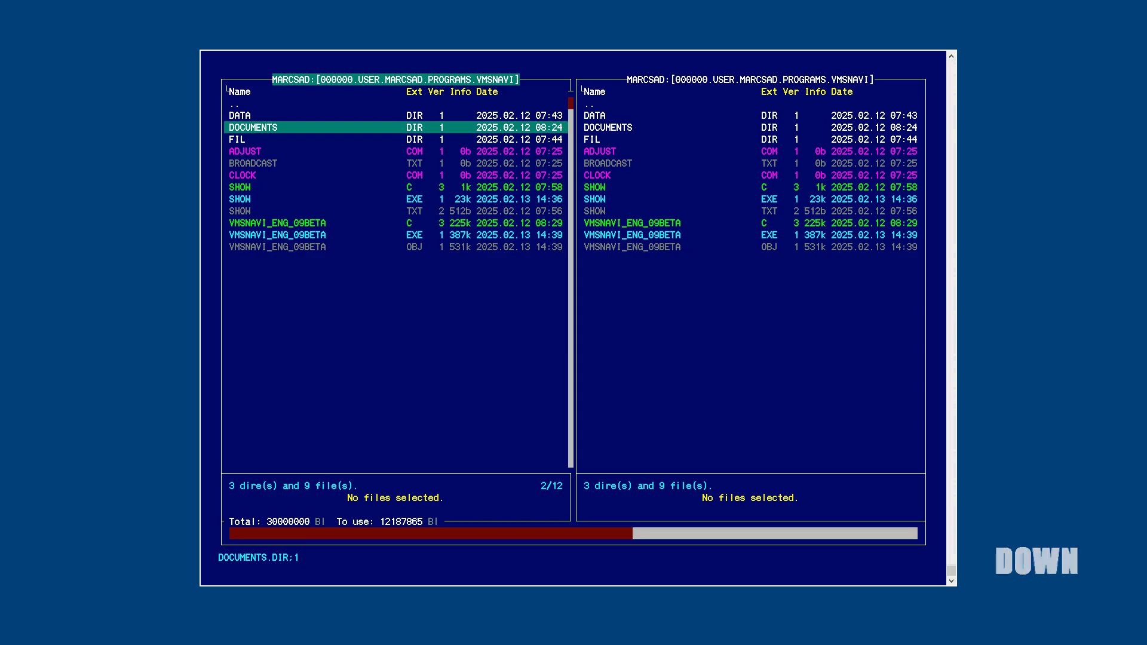
pyautogui.press('Down')
pyautogui.press('Down')
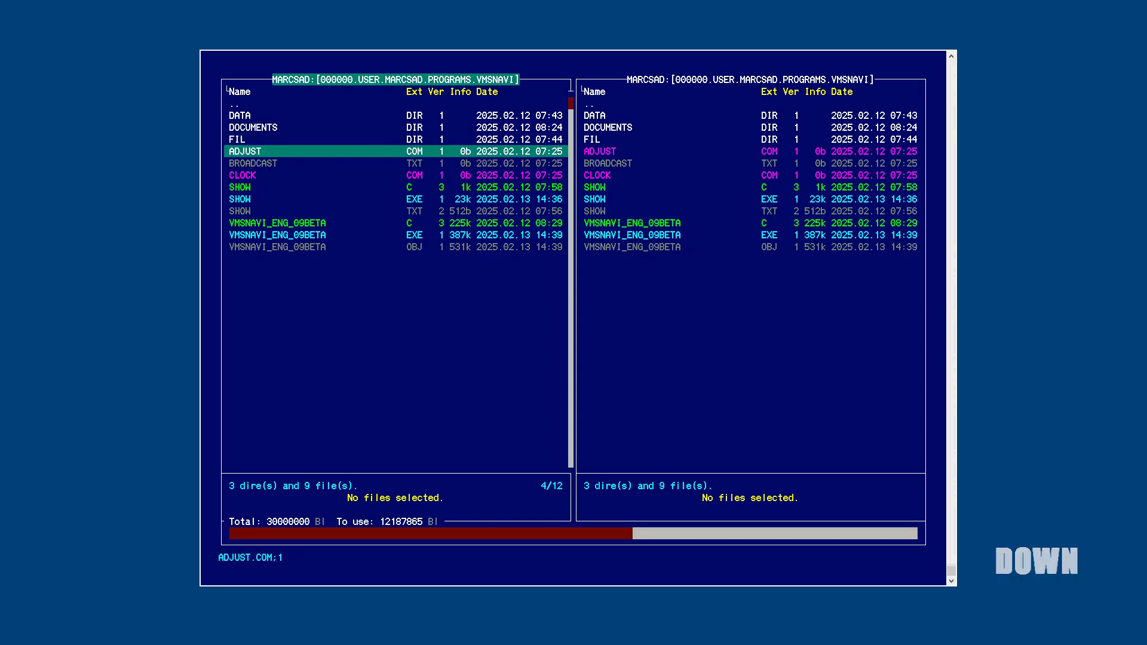
pyautogui.press('Down')
pyautogui.press('Up')
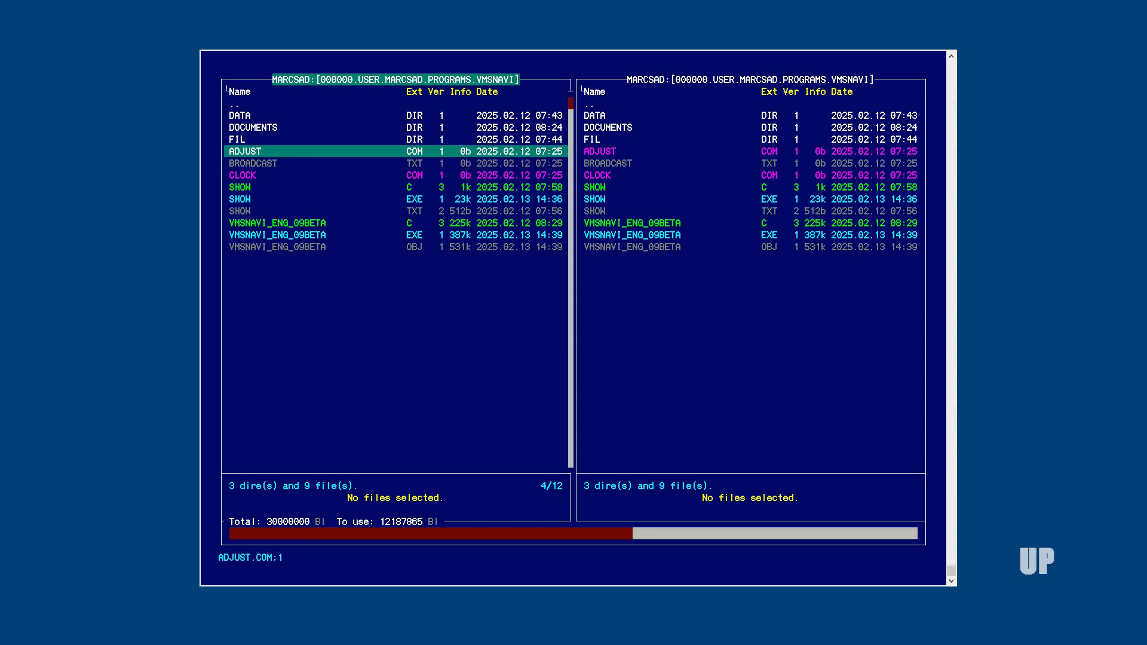
pyautogui.press('Up')
pyautogui.press('Up')
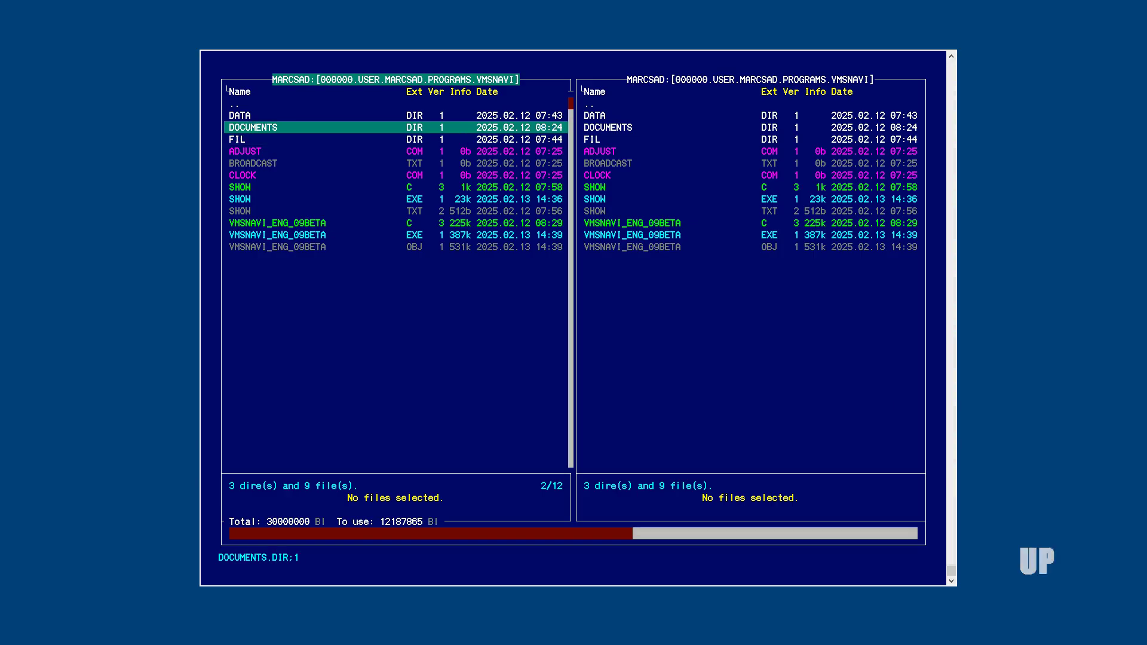
pyautogui.press('Up')
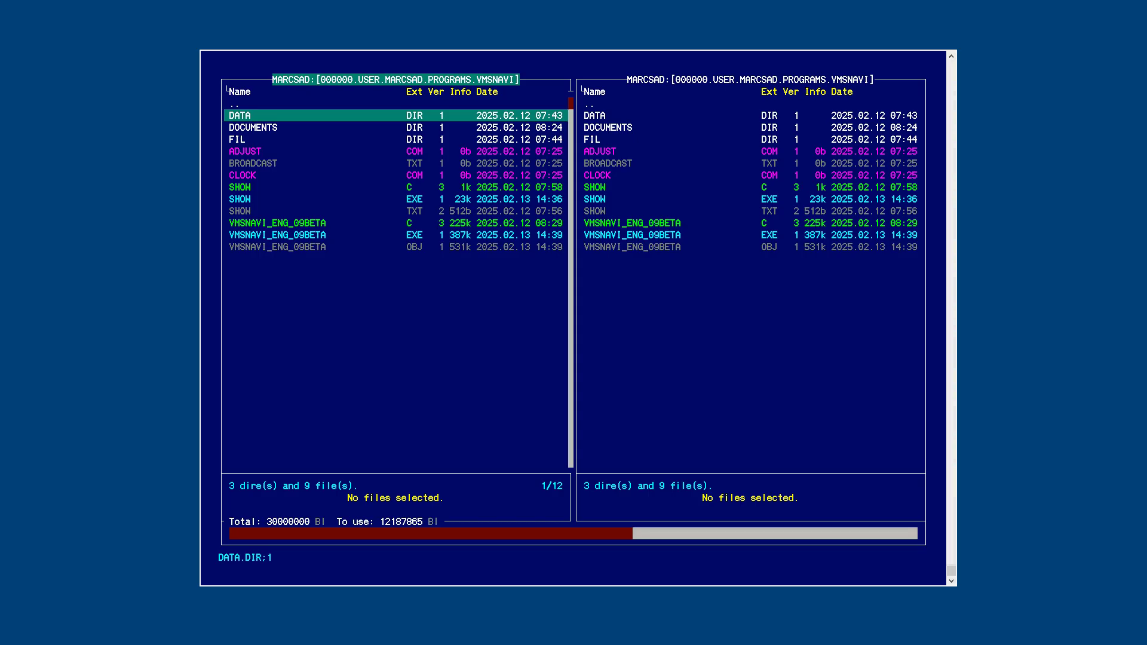
pyautogui.press('Up')
pyautogui.press('Return')
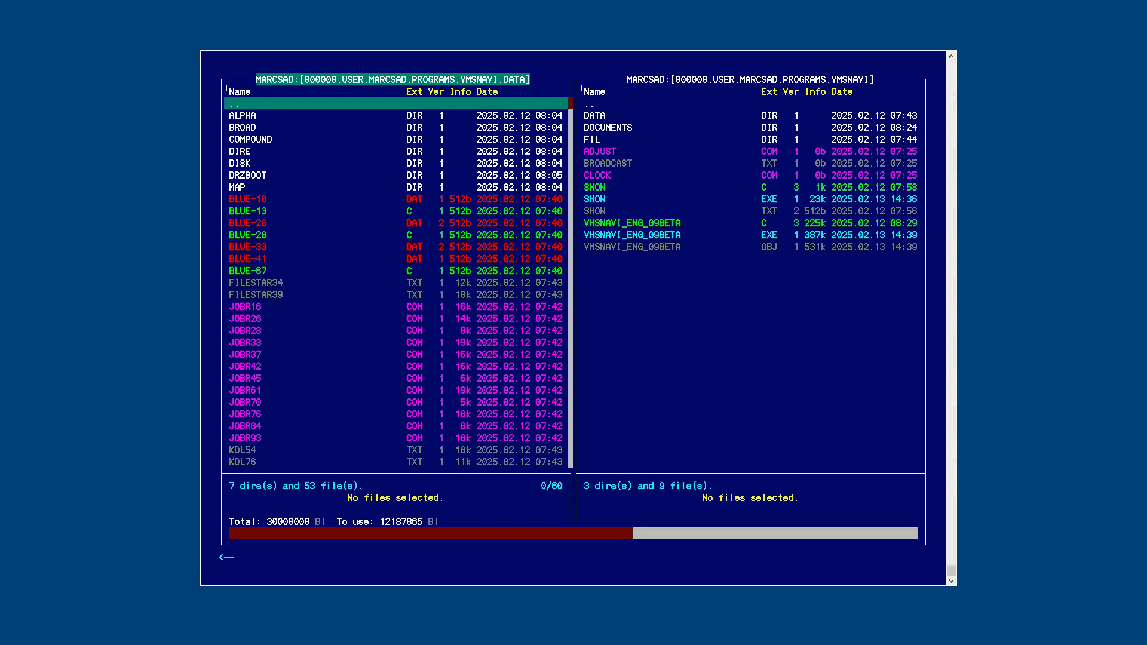
# Page through the DATA directory listing to its end and back, then jump to the last entry and return to the first.
pyautogui.press('pagedown')
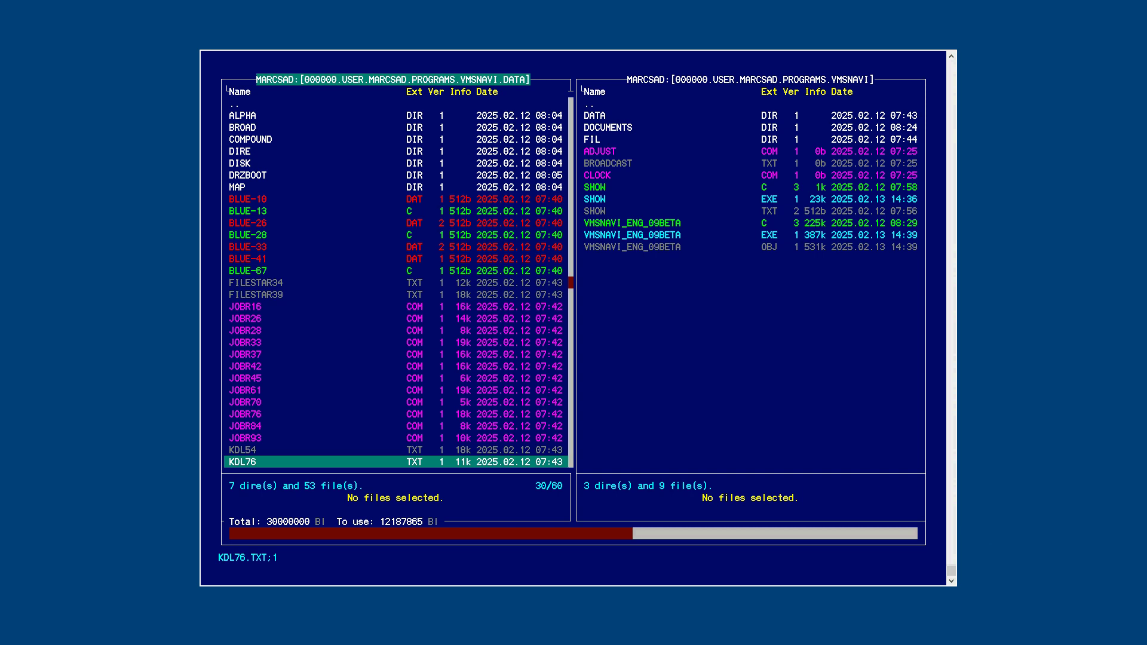
pyautogui.press('pagedown')
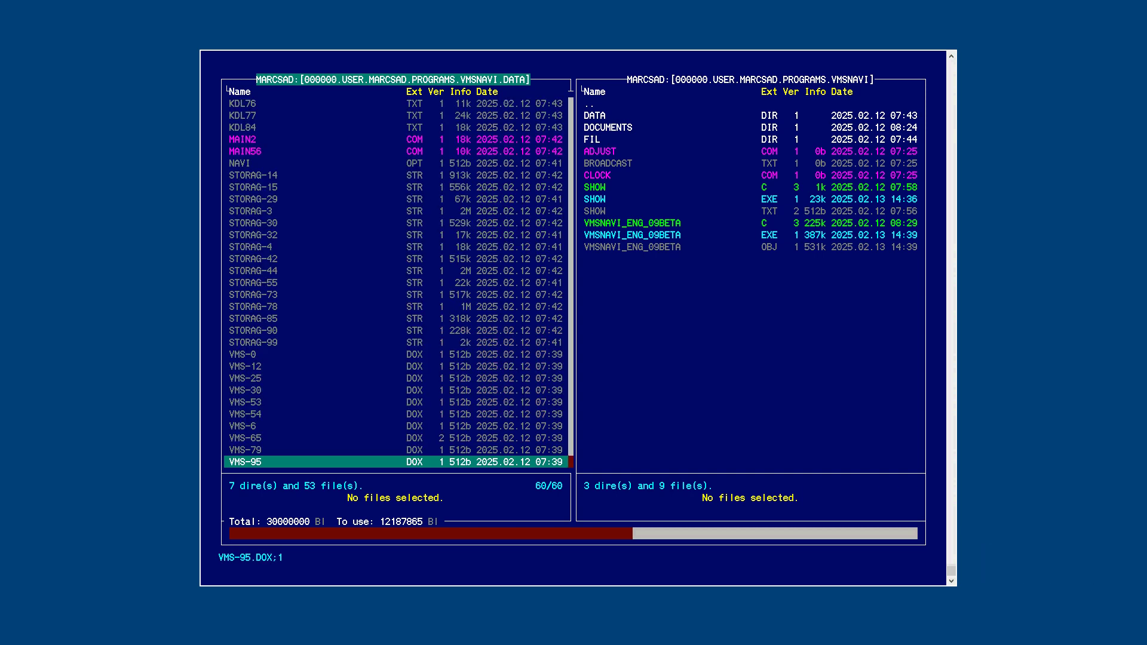
pyautogui.press('pageup')
pyautogui.press('pageup')
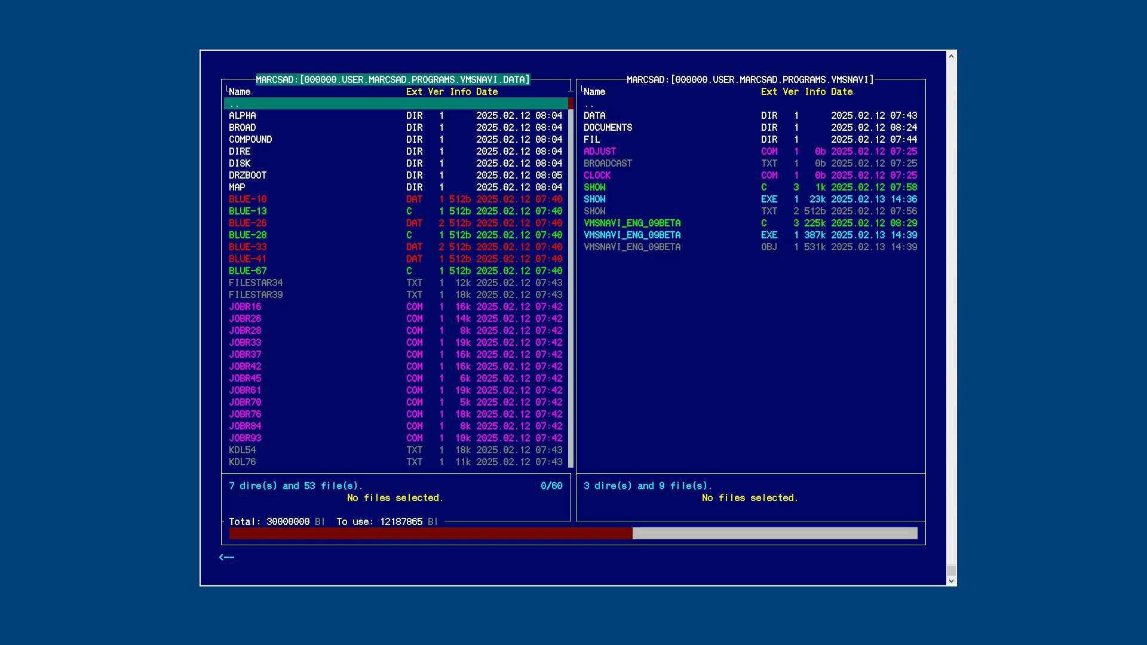
pyautogui.press('End')
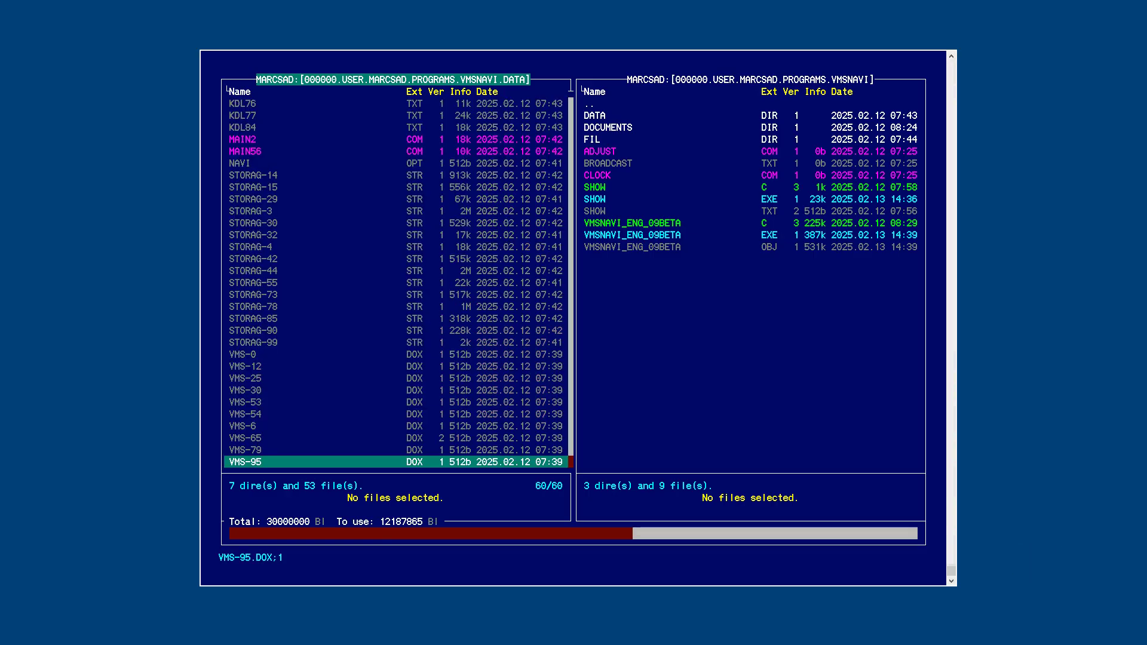
pyautogui.press('Home')
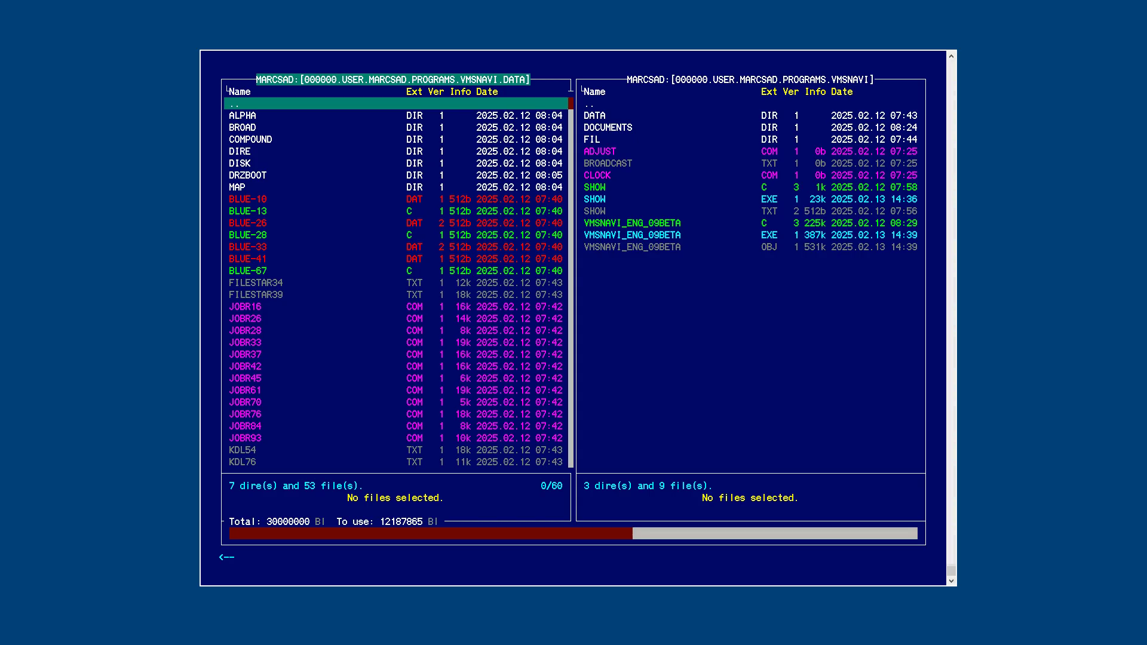
# Cycle through the files starting with J, from JOBR16 to JOBR93 and back around to JOBR16.
pyautogui.press('j')
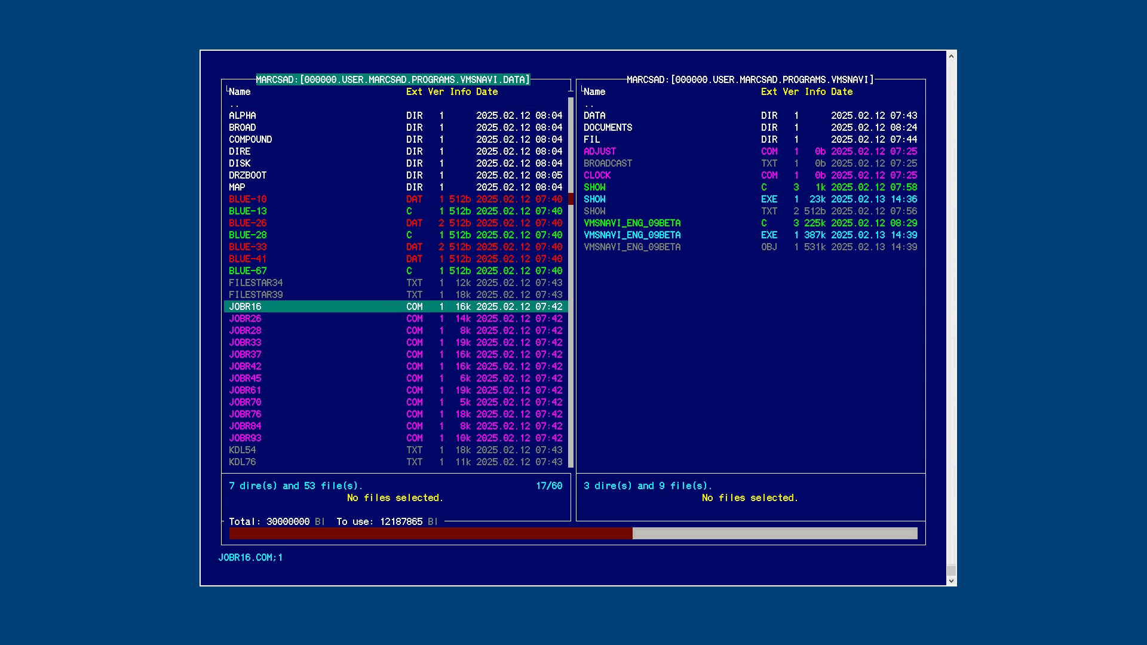
pyautogui.press('j')
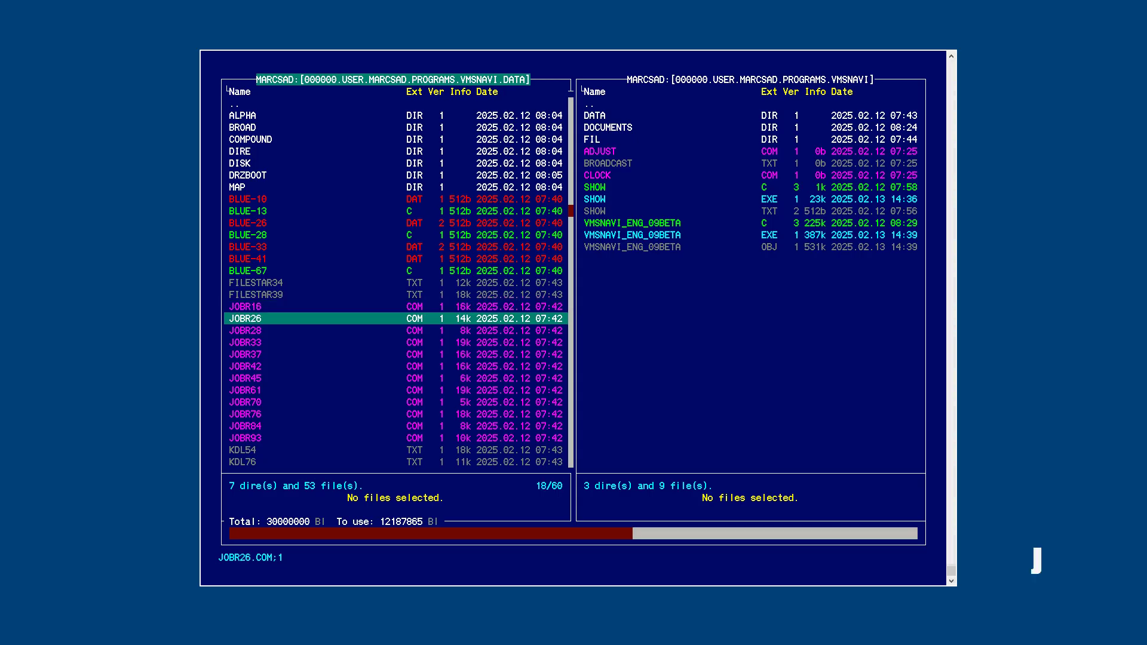
pyautogui.press('j')
pyautogui.press('j')
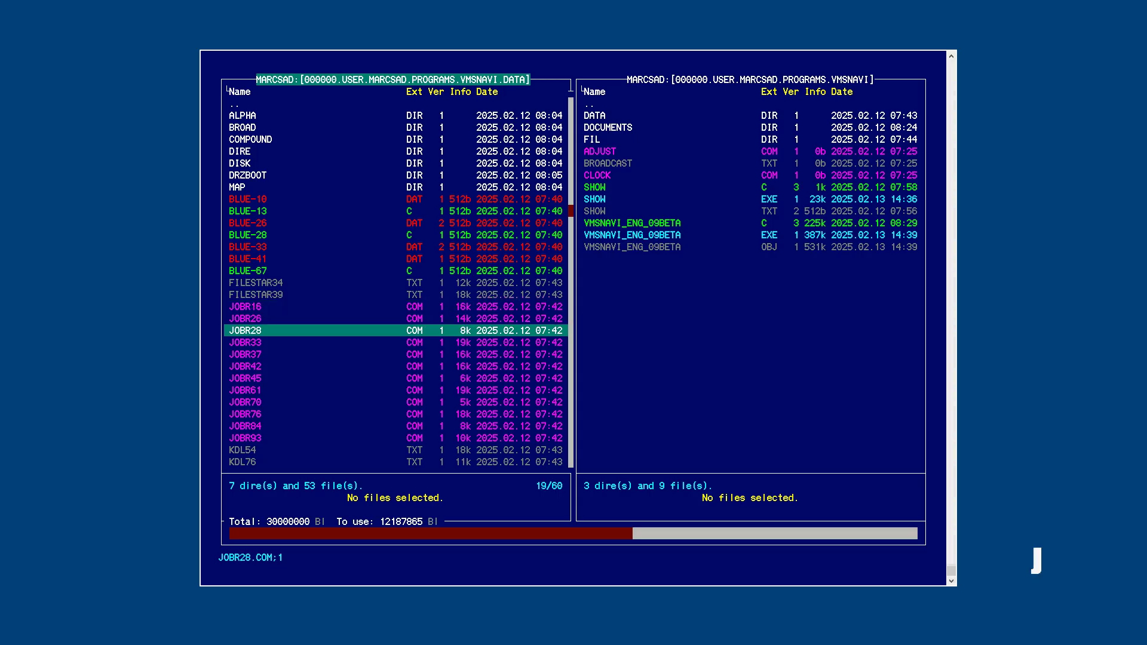
pyautogui.press('j')
pyautogui.press('j')
pyautogui.press('j')
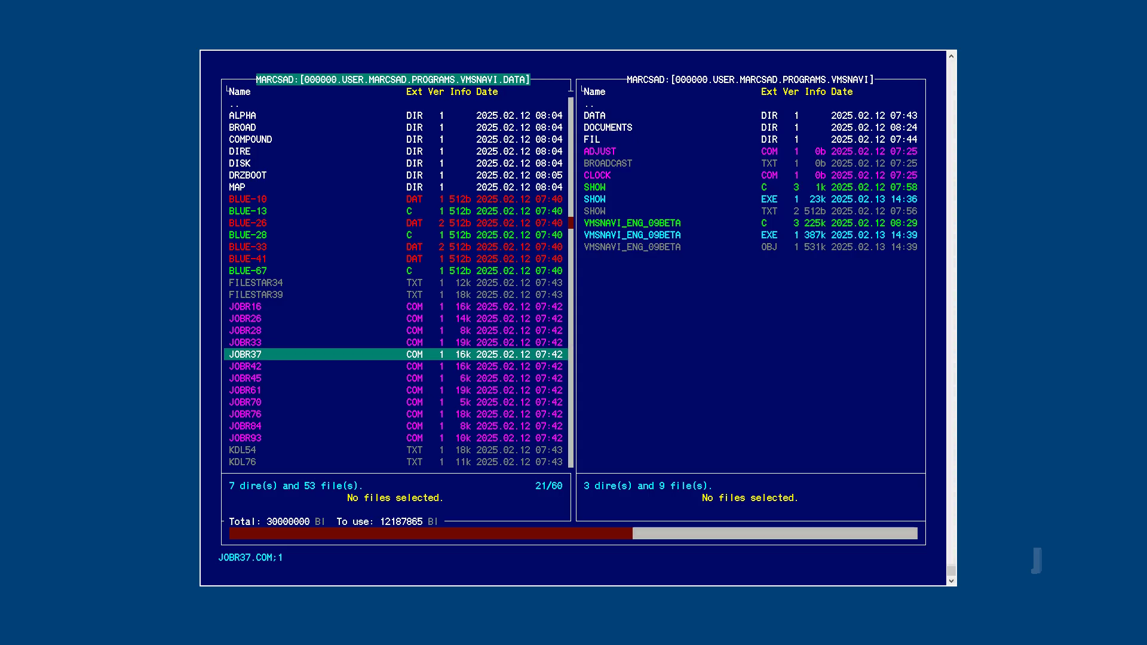
pyautogui.press('j')
pyautogui.press('j')
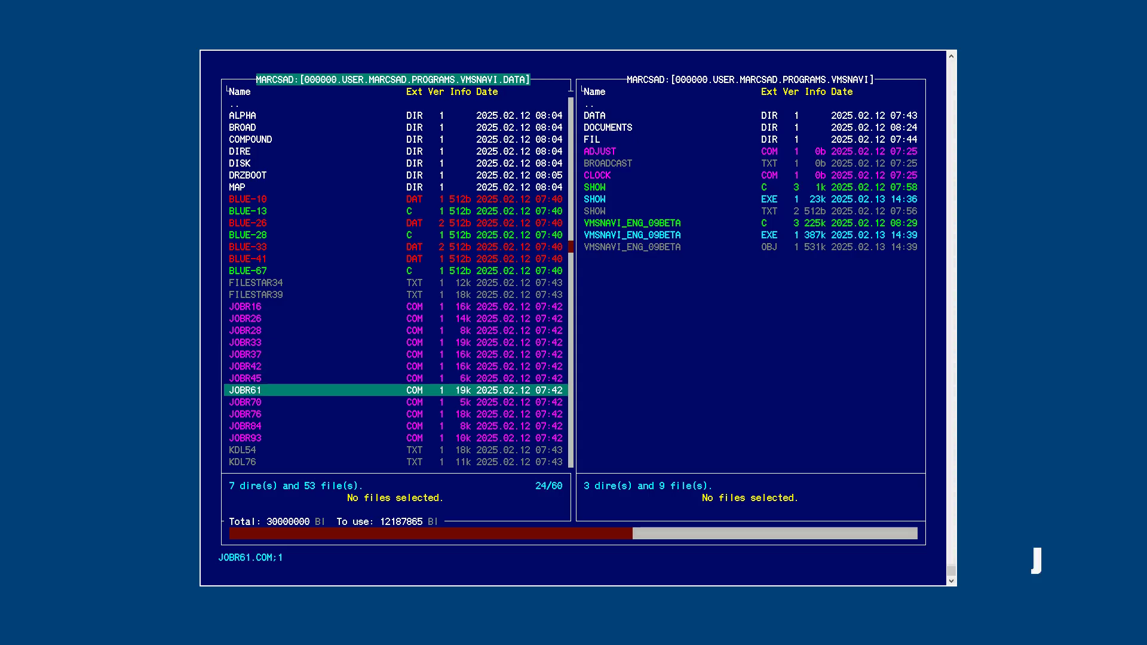
pyautogui.press('j')
pyautogui.press('j')
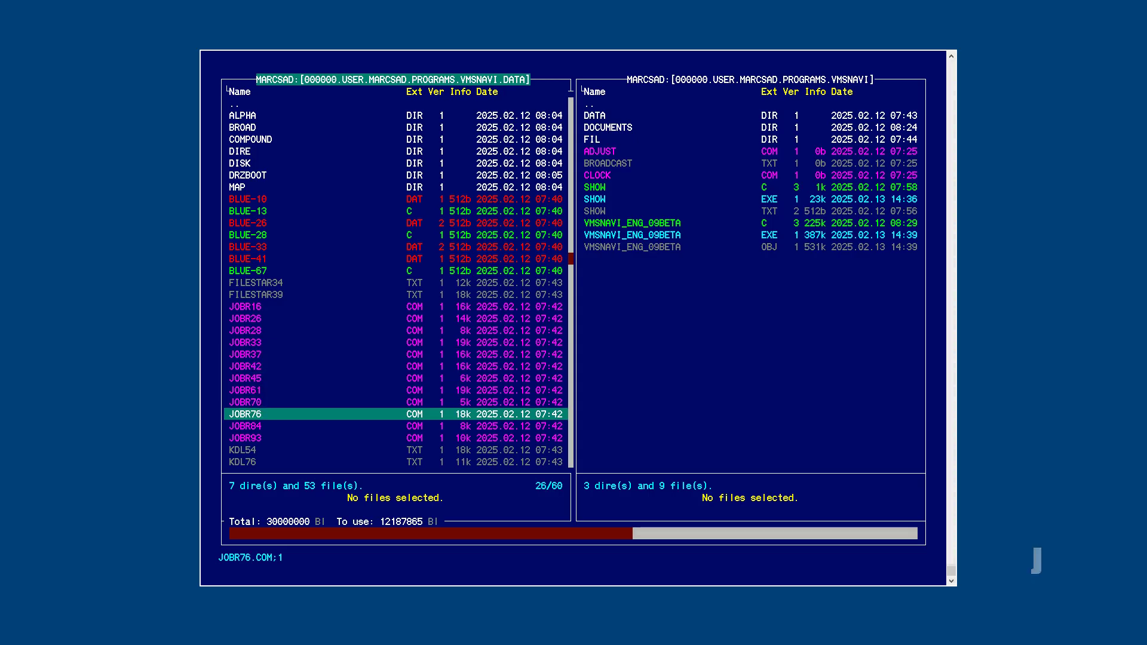
pyautogui.press('j')
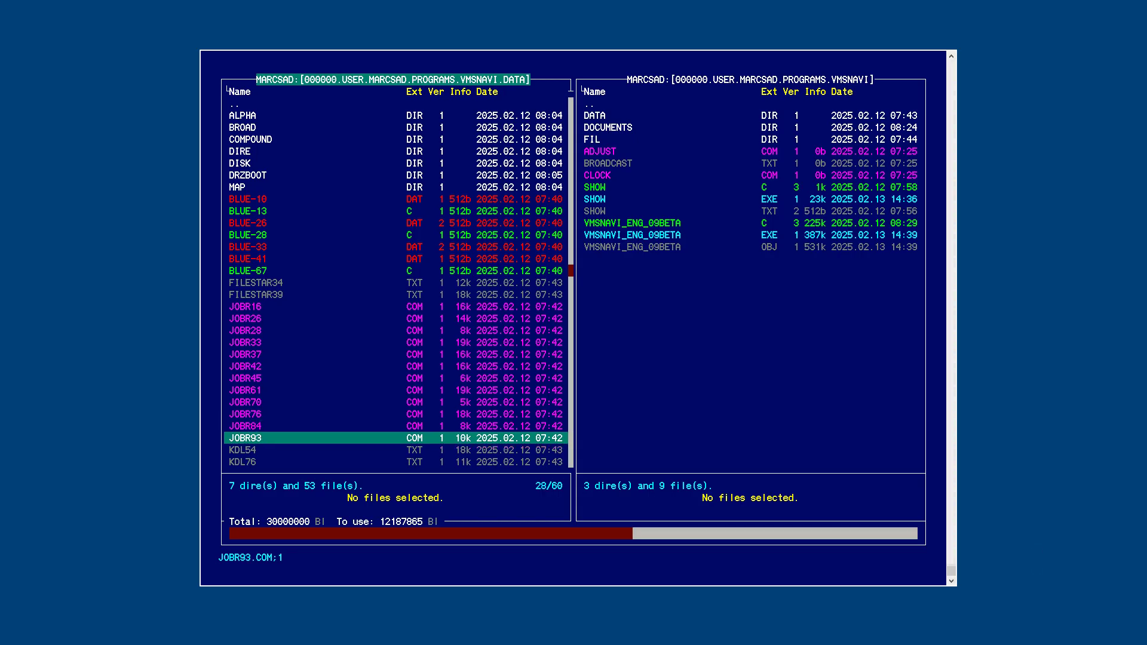
pyautogui.click(244, 307)
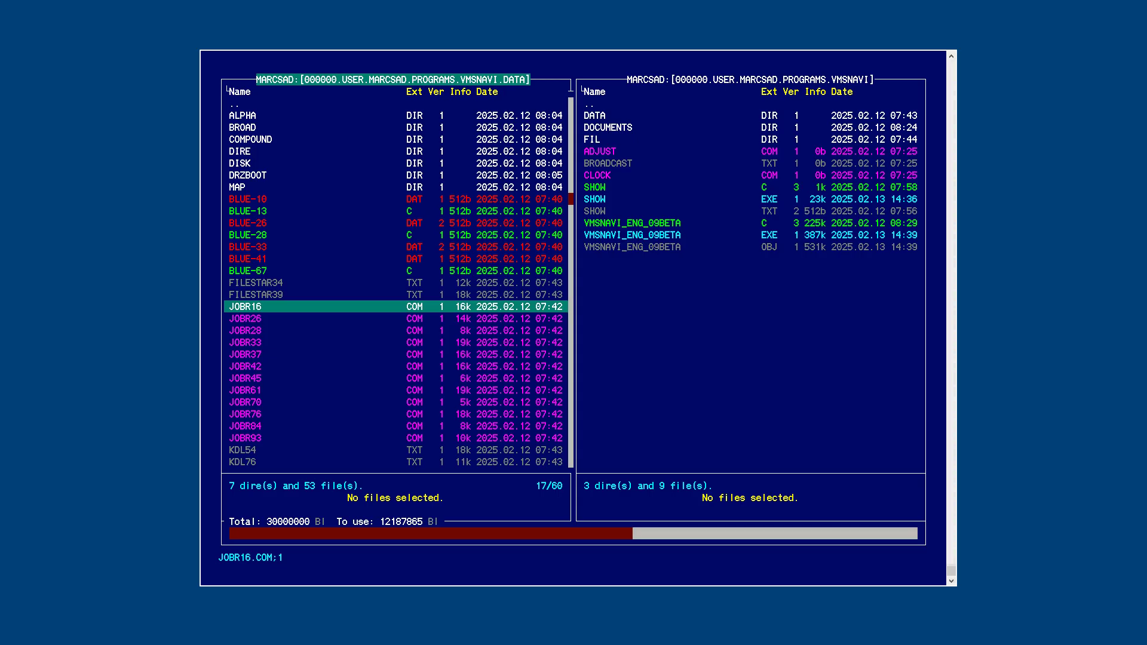
# Cycle through the subdirectories starting with D until DRZBOOT is selected.
pyautogui.hotkey('shift', 'd')
pyautogui.hotkey('shift', 'd')
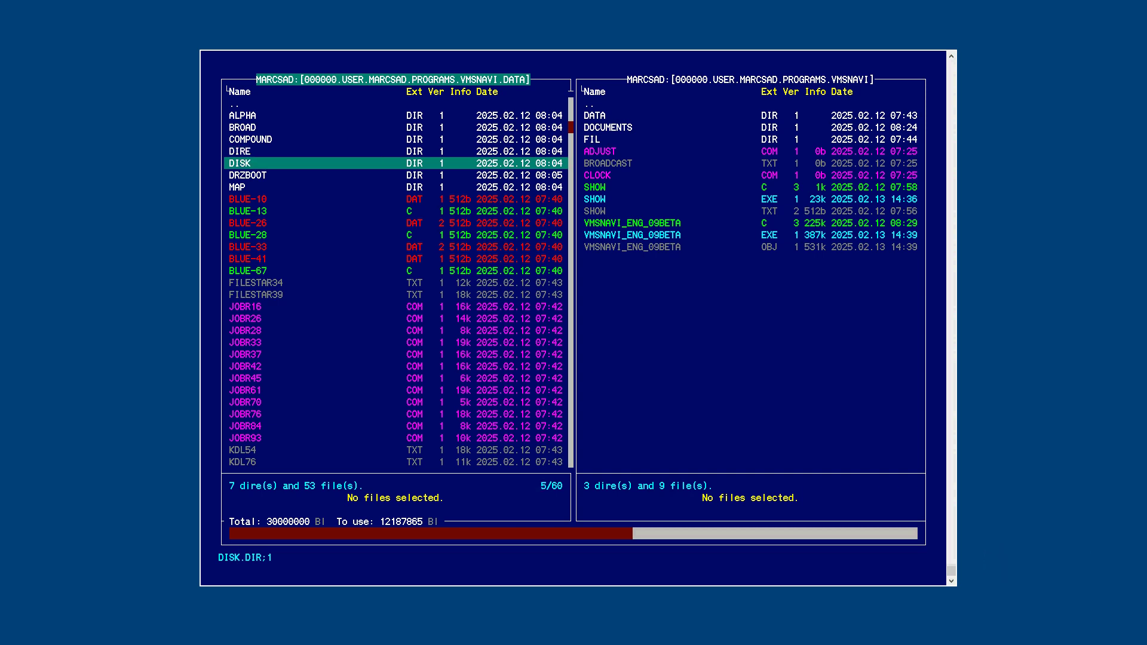
pyautogui.hotkey('shift', 'd')
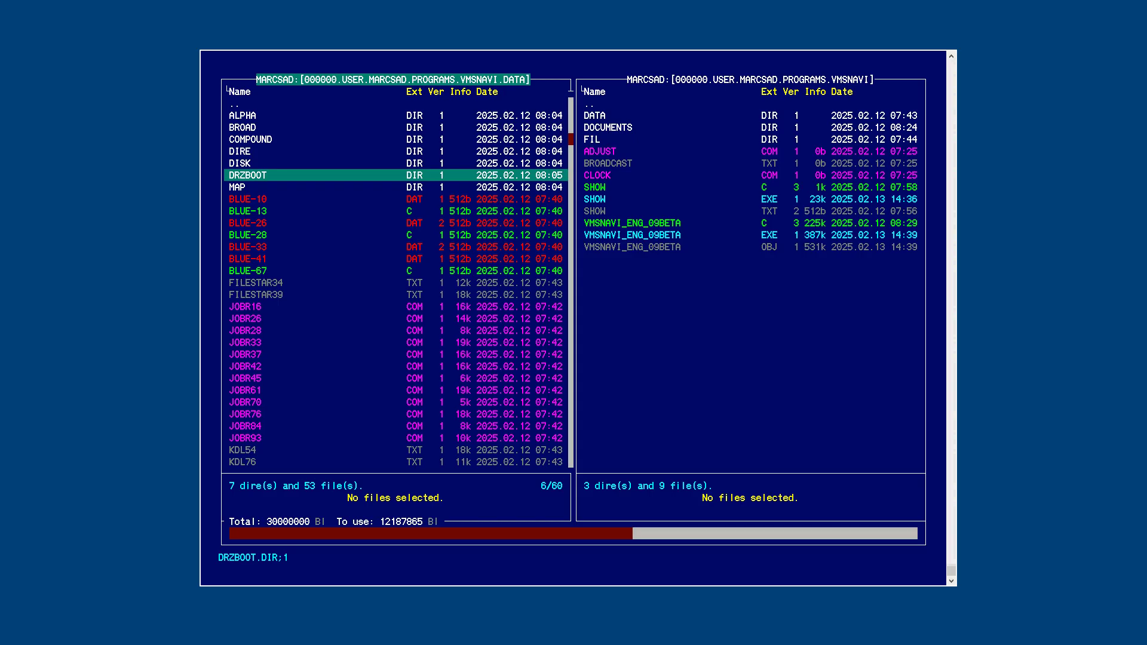
# Search the DATA directory for the element "jobr1".
pyautogui.hotkey('ctrl', 'f')
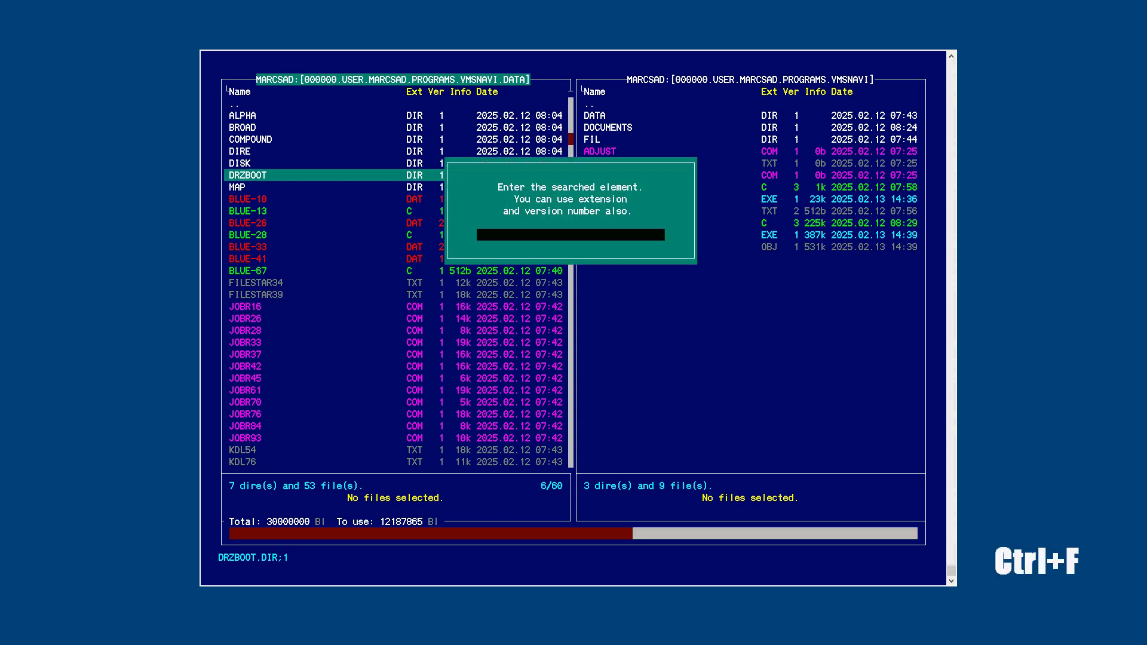
pyautogui.write('j')
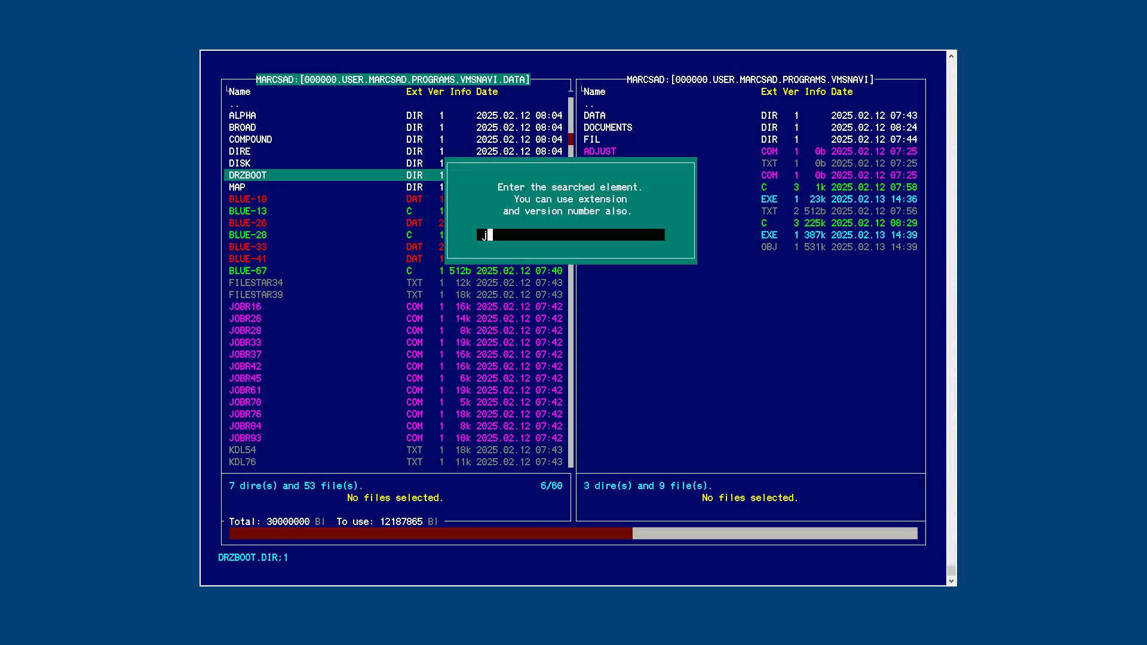
pyautogui.write('obr1')
pyautogui.press('Return')
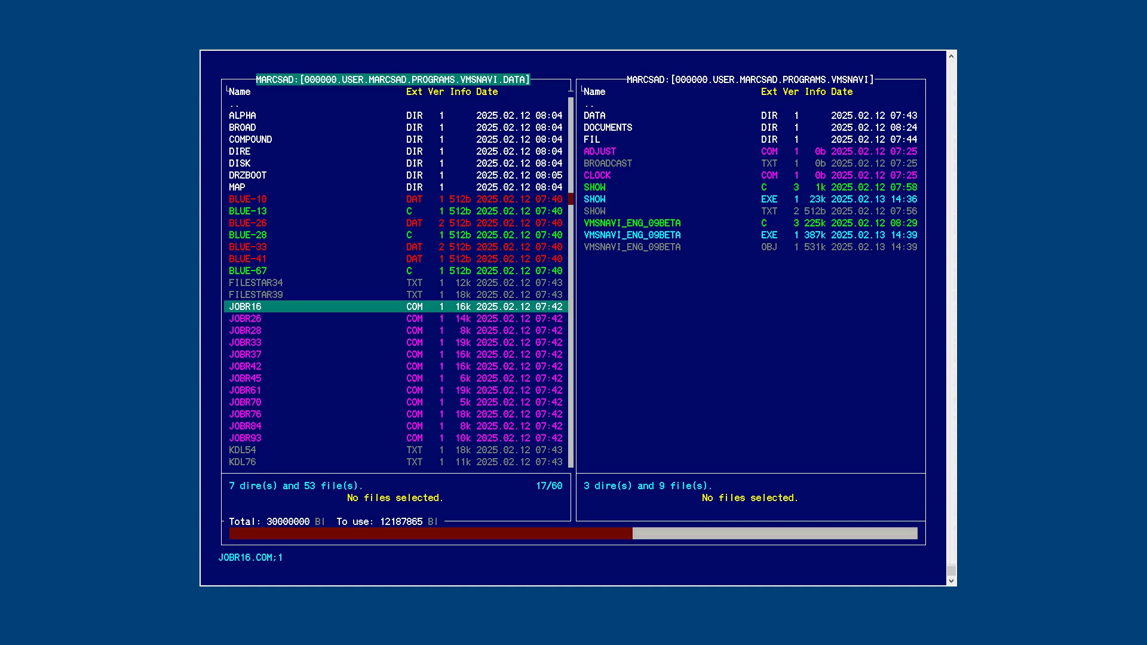
# Search the DATA directory for the file apple.doc and dismiss the resulting message.
pyautogui.hotkey('ctrl', 'f')
pyautogui.write('apple.doc')
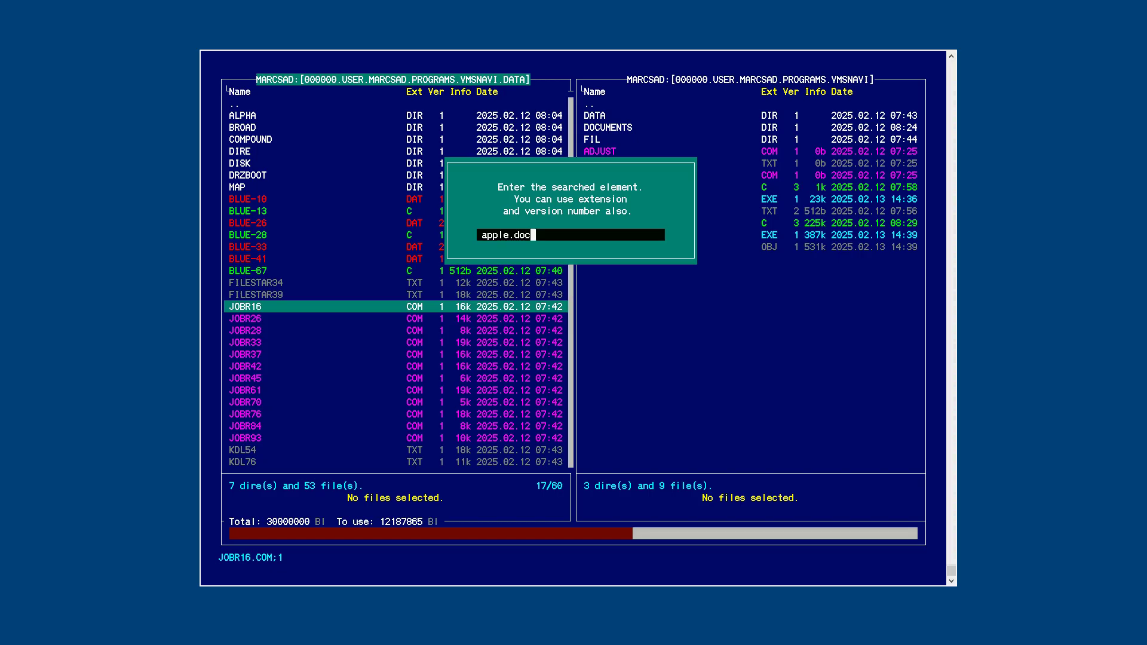
pyautogui.press('Return')
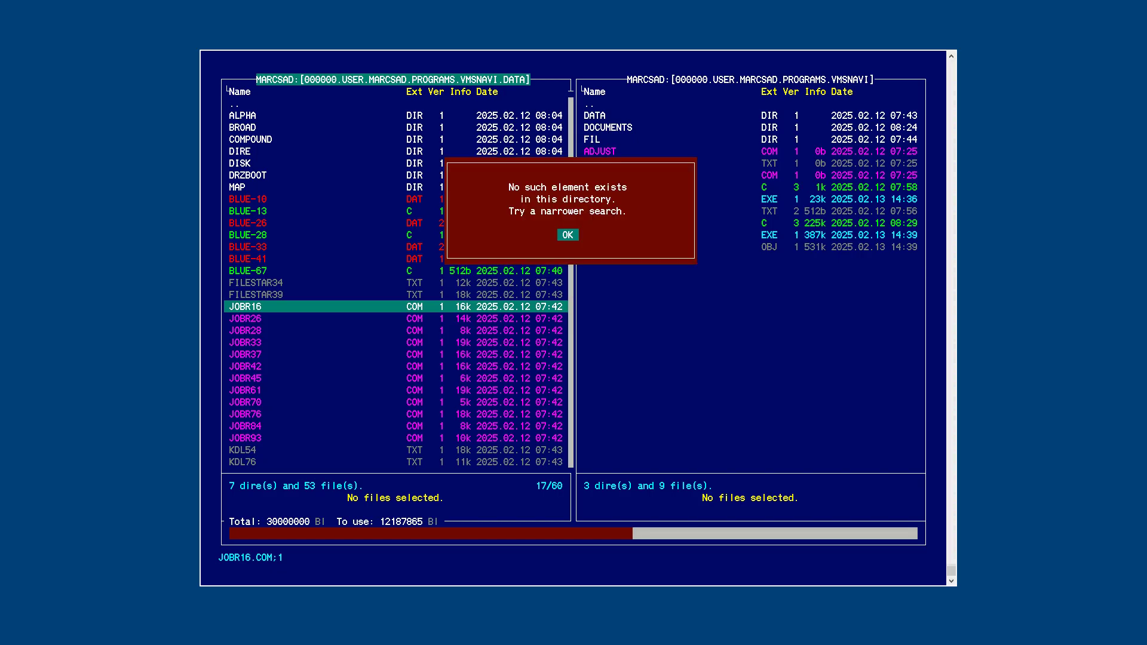
pyautogui.press('Return')
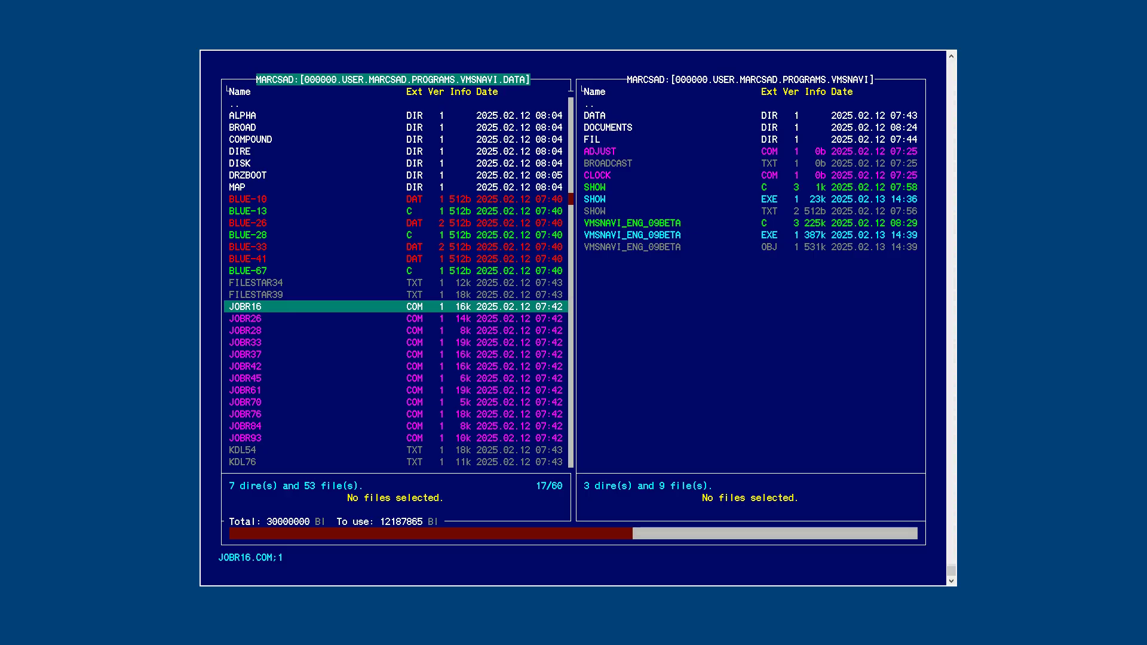
# Make the other file panel, showing the VMSNAVI directory, the active one.
pyautogui.press('Tab')
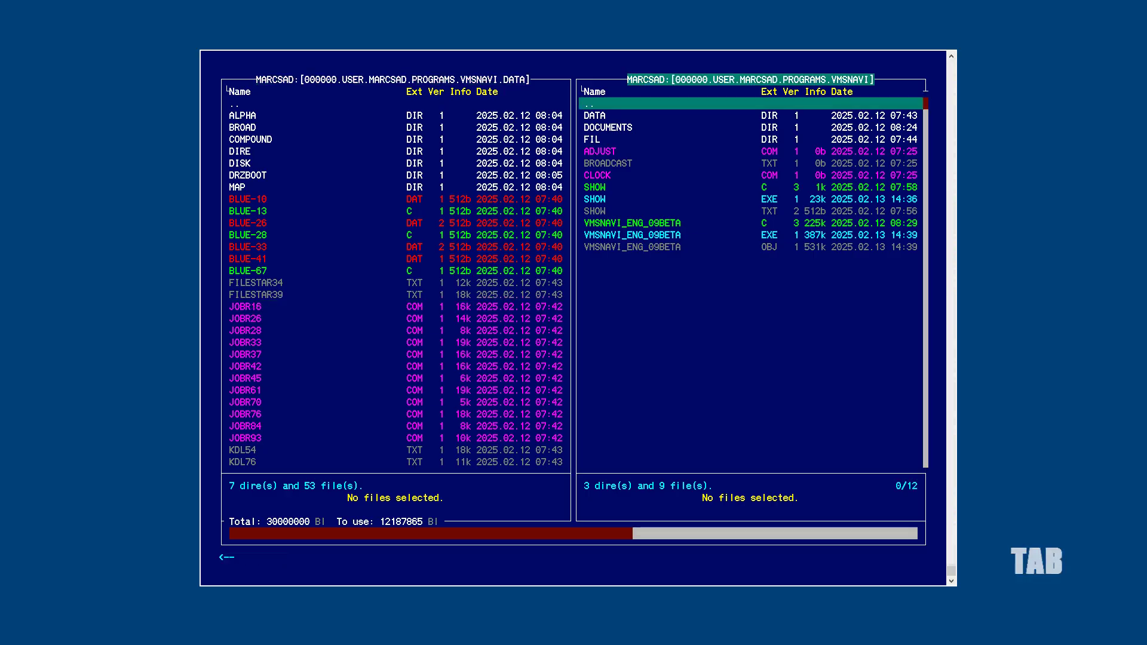
# Switch the active panel back and forth, ending in the DATA panel with the first list entry selected.
pyautogui.press('Tab')
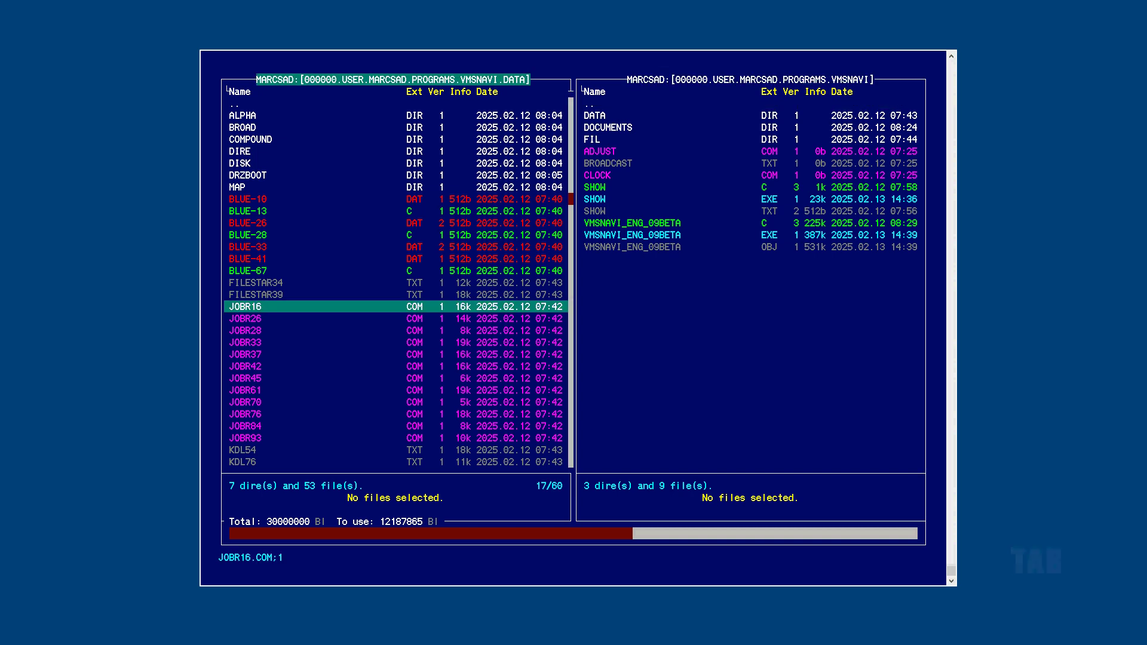
pyautogui.press('Tab')
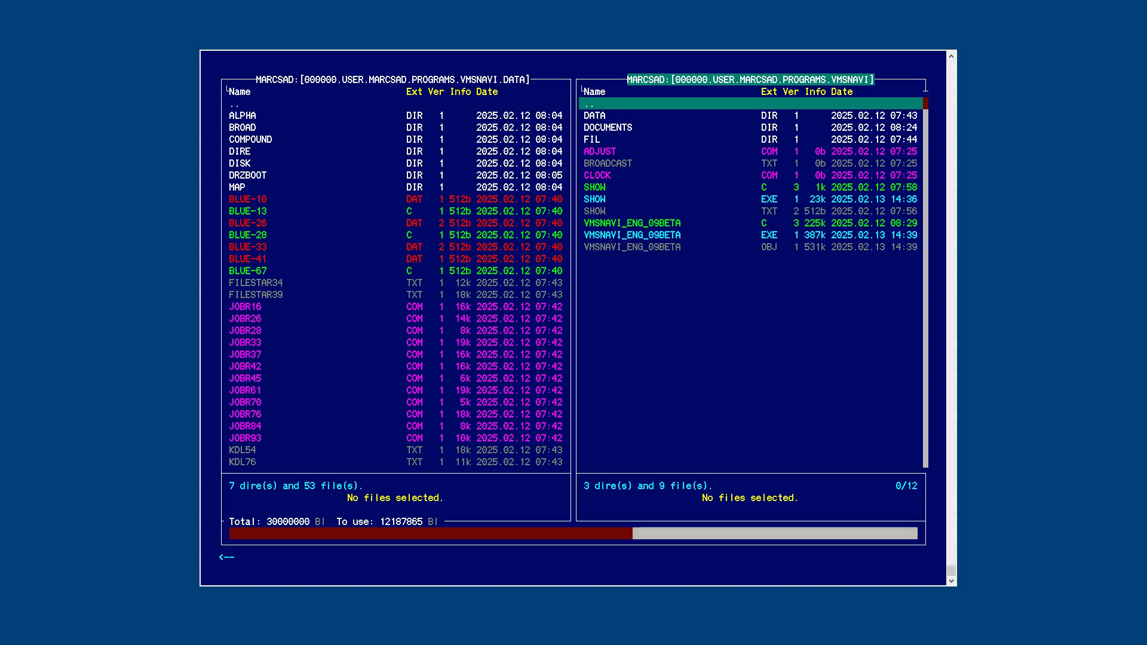
pyautogui.press('Tab')
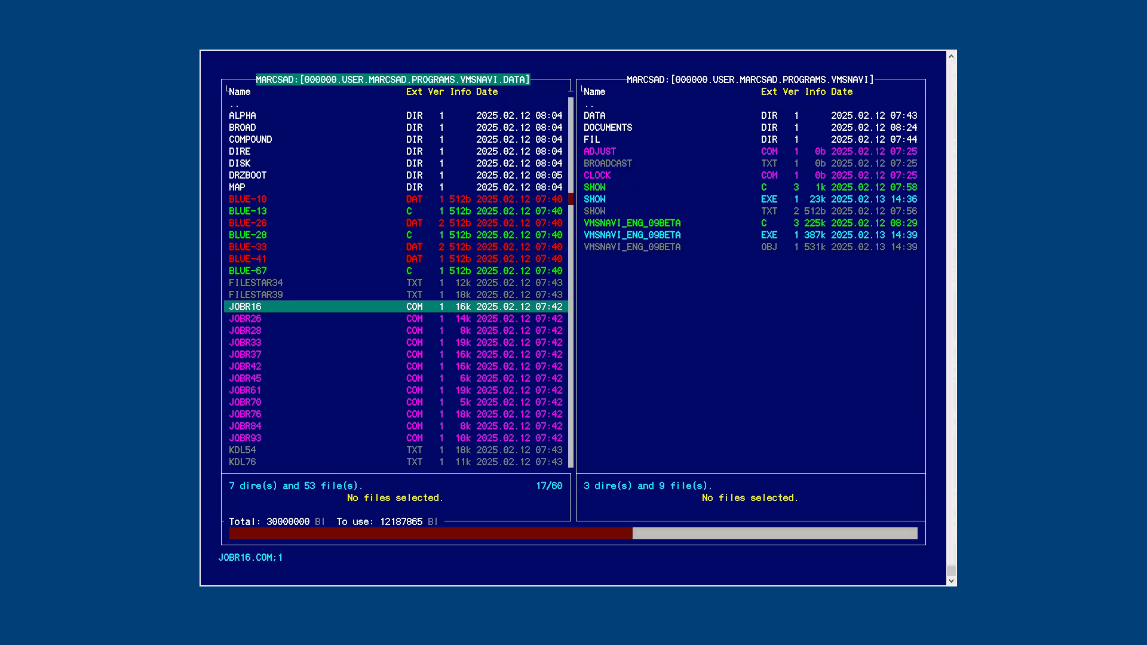
pyautogui.press('Home')
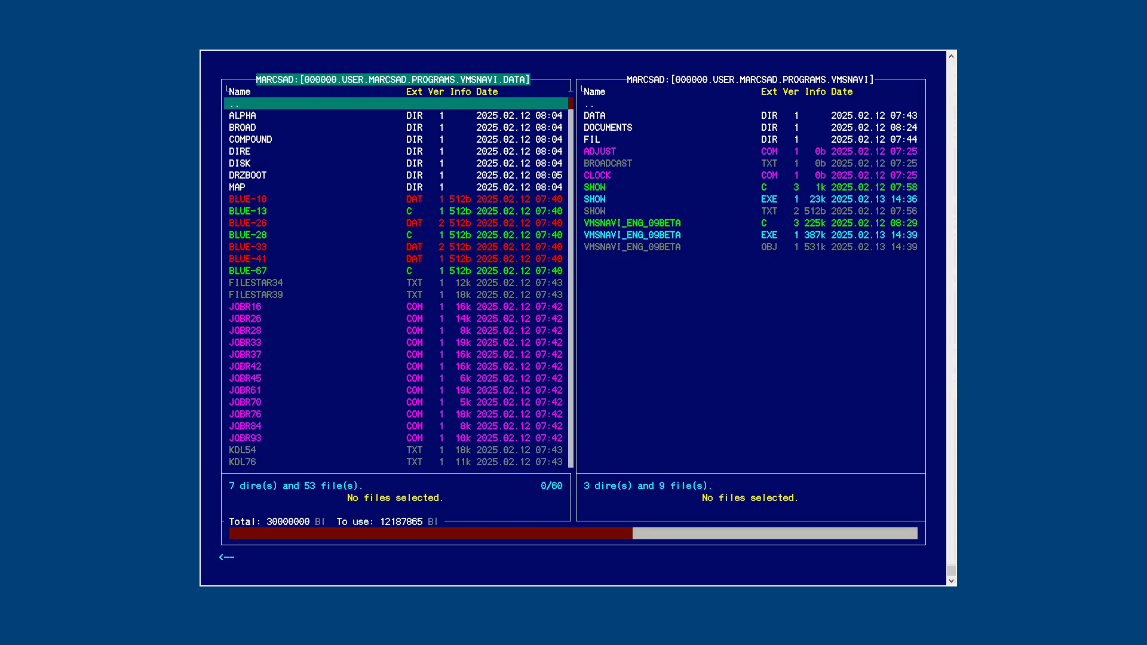
# Cycle the DATA list's sort order through extension, size, date and name, ending with the sort by file size.
pyautogui.hotkey('ctrl', 'k')
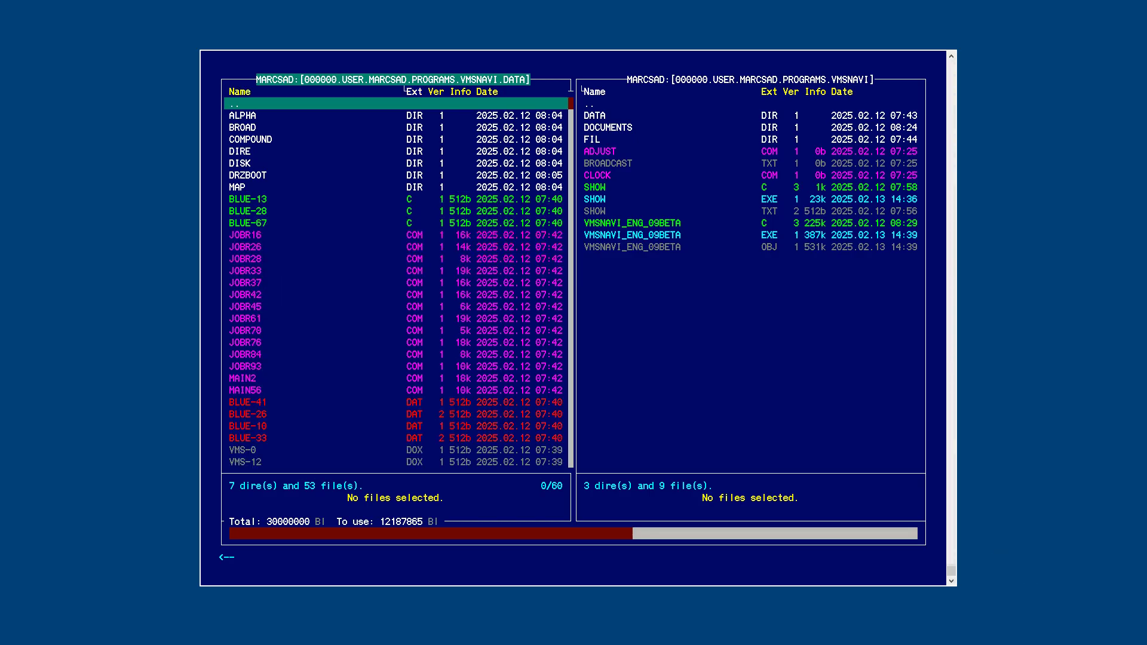
pyautogui.hotkey('ctrl', 'k')
pyautogui.hotkey('ctrl', 'k')
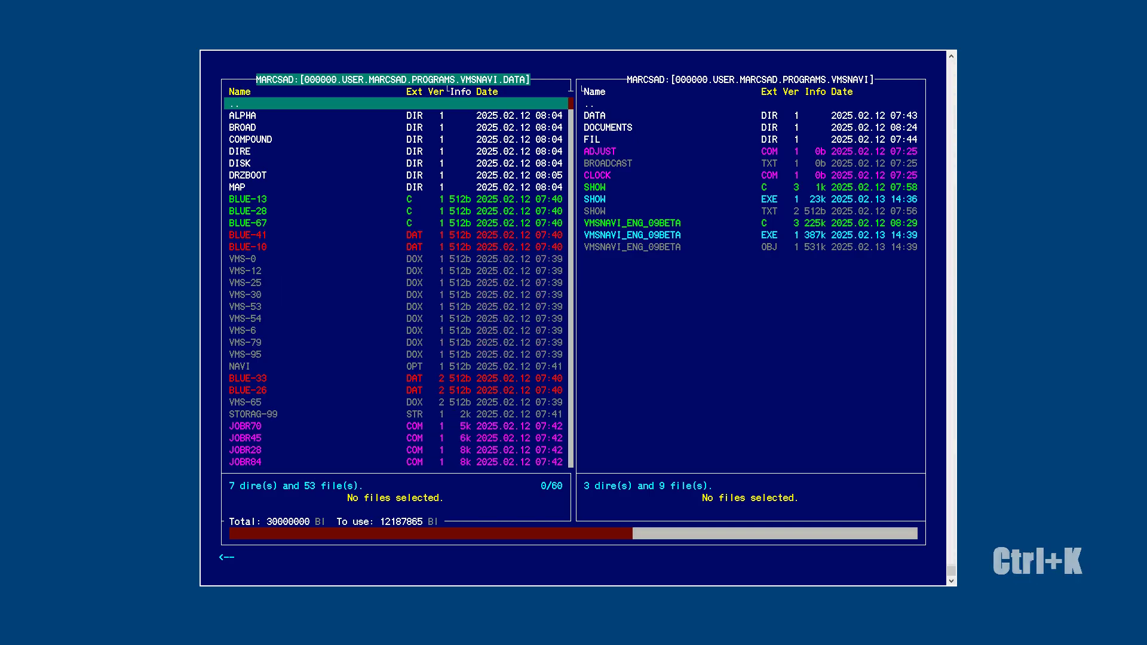
pyautogui.hotkey('ctrl', 'k')
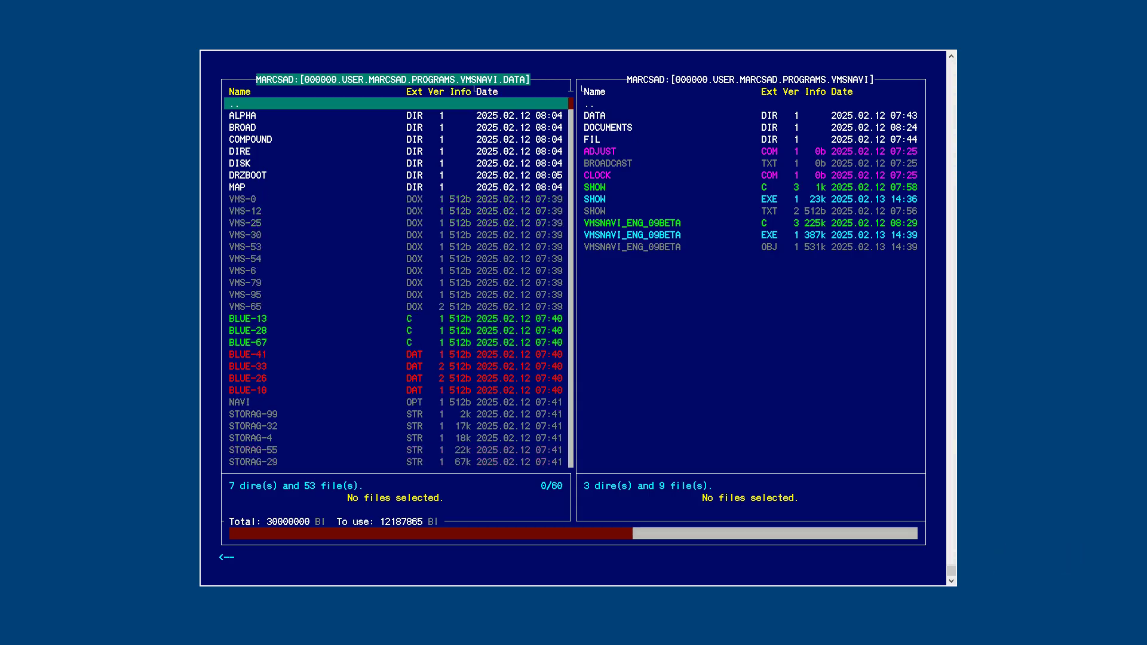
pyautogui.hotkey('ctrl', 'k')
pyautogui.hotkey('ctrl', 'k')
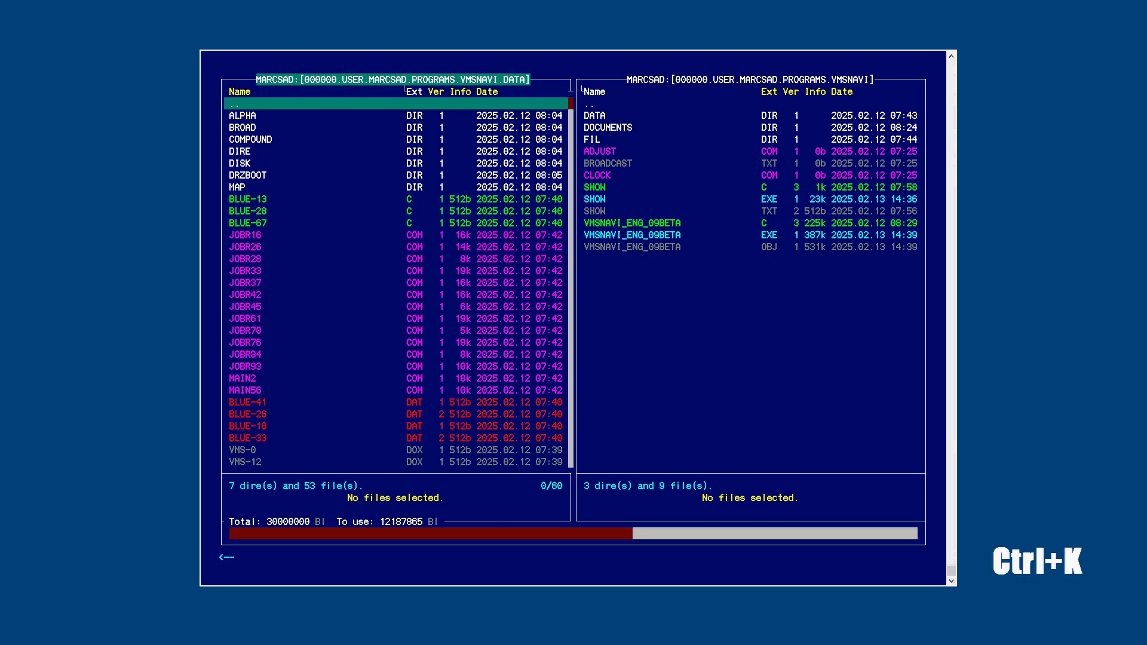
pyautogui.hotkey('ctrl', 'k')
pyautogui.hotkey('ctrl', 'k')
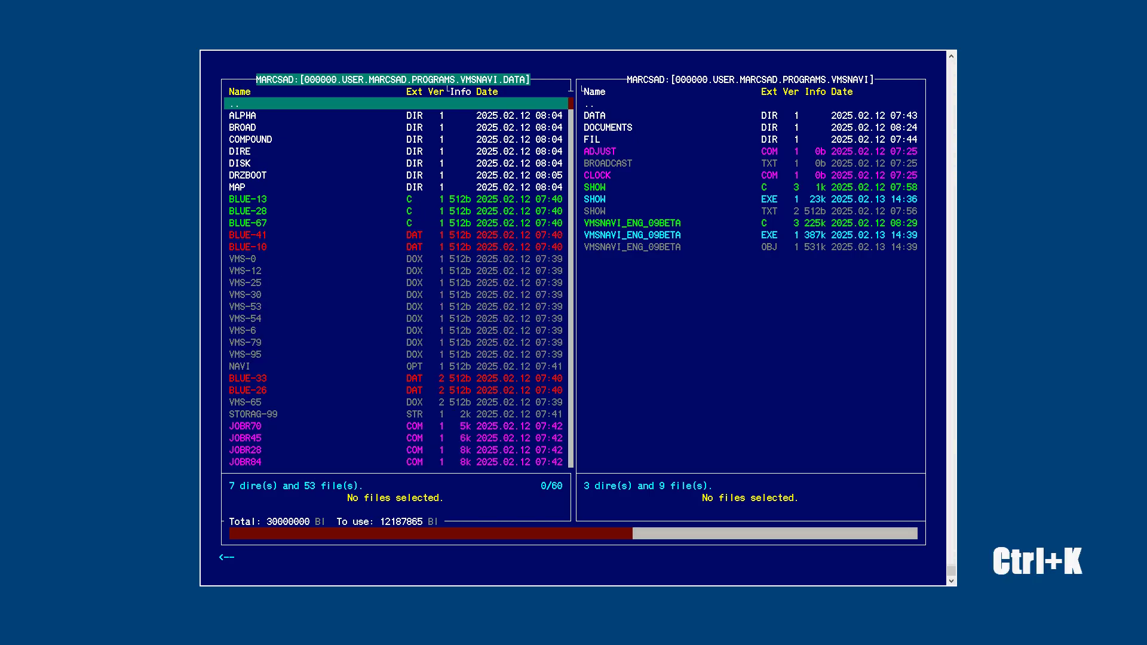
# Reverse the size sort to descending and back, and cycle the DATA list past date to sorting by name.
pyautogui.hotkey('ctrl', 'alt', 'k')
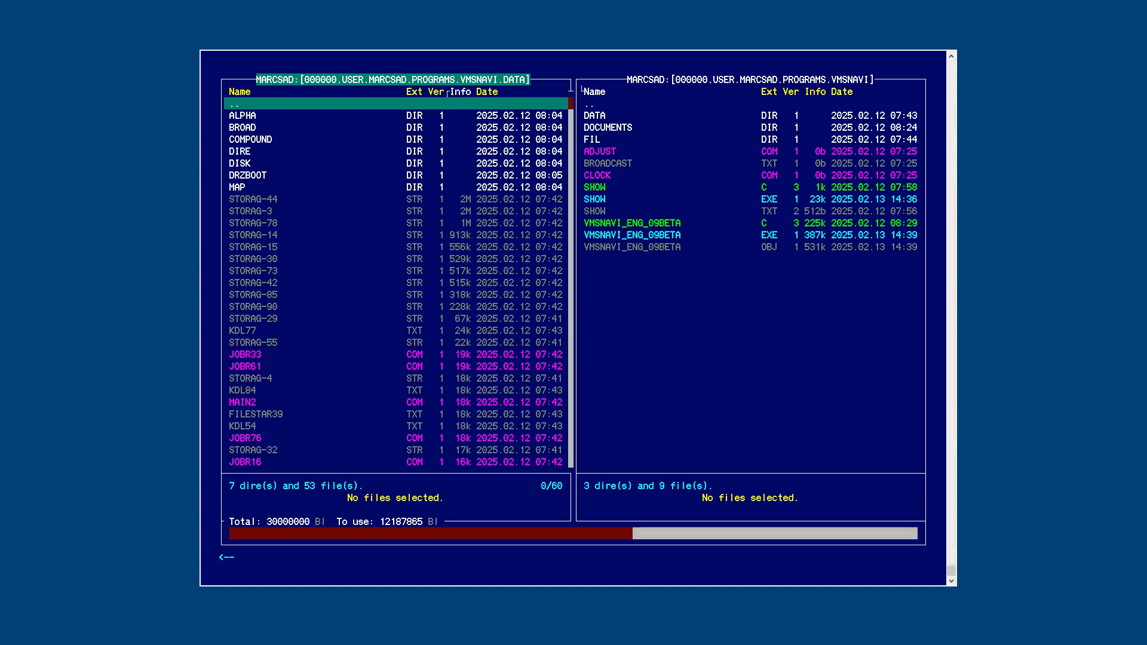
pyautogui.hotkey('ctrl', 'alt', 'k')
pyautogui.hotkey('ctrl', 'k')
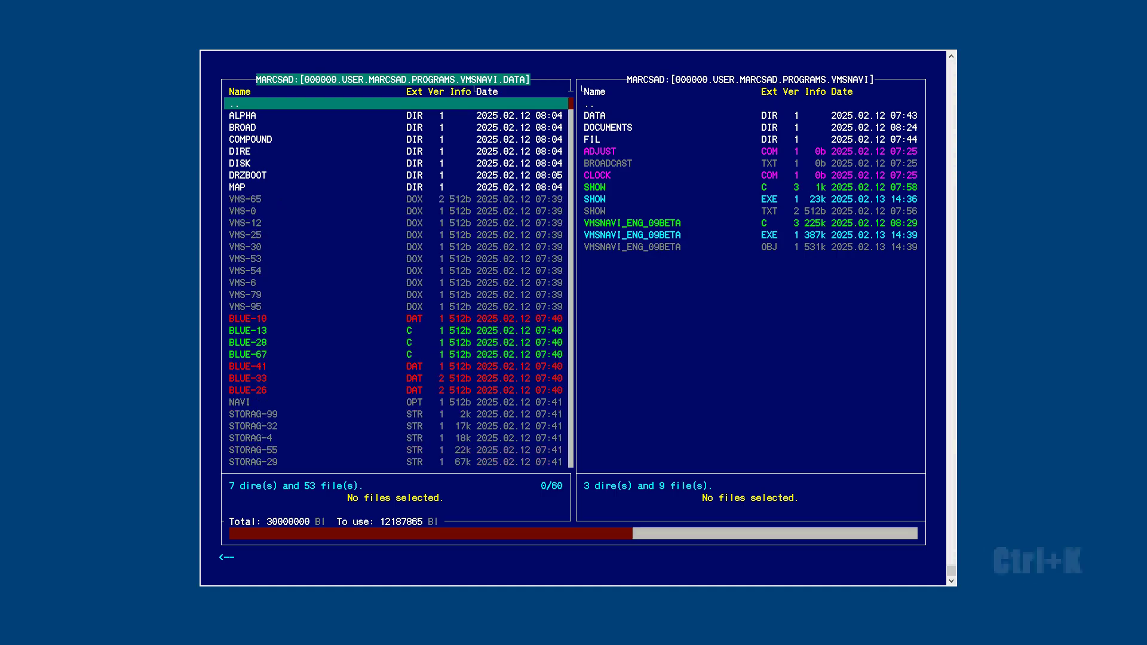
pyautogui.hotkey('ctrl', 'k')
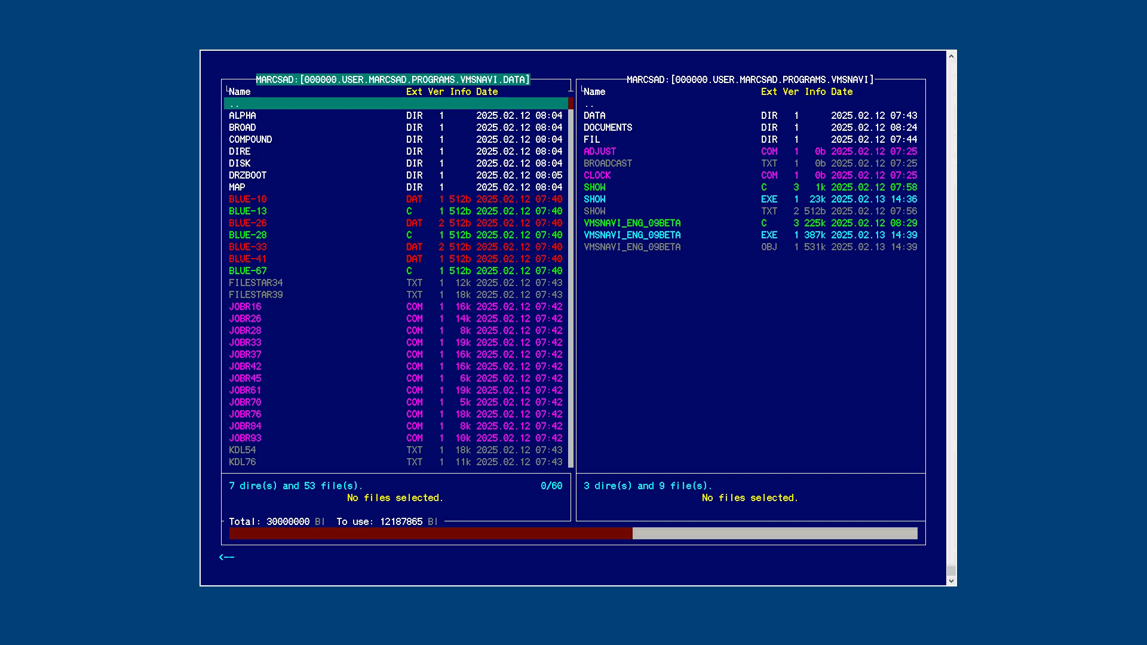
# Create a new file named apple.doc in the DATA directory.
pyautogui.press('F1')
pyautogui.write('apple.d')
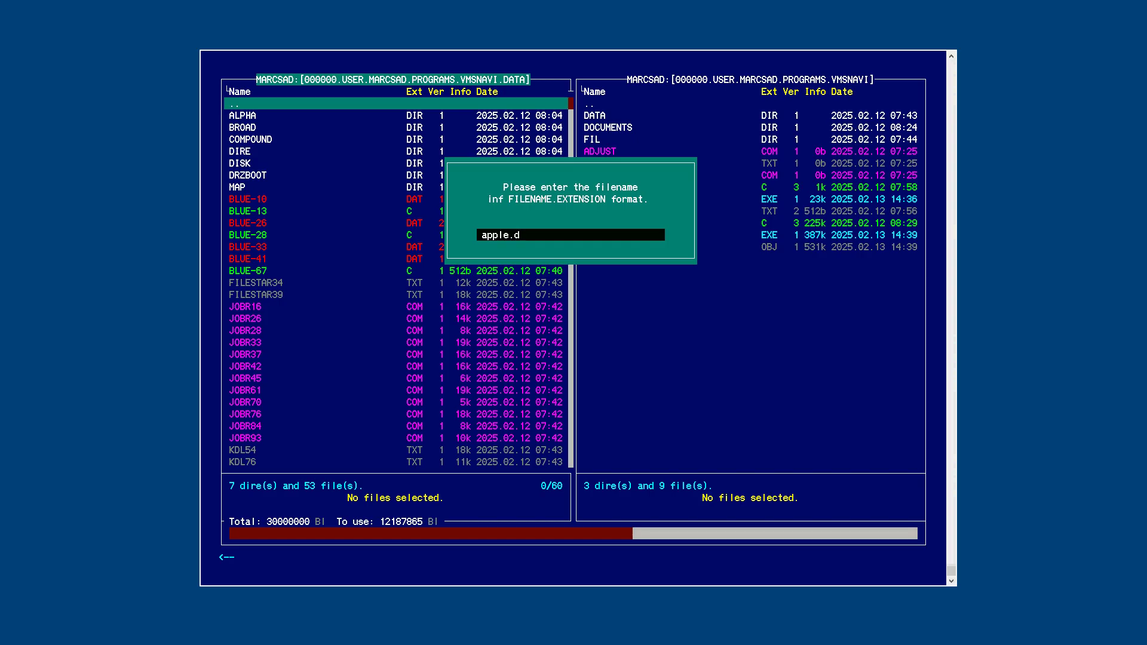
pyautogui.press('Return')
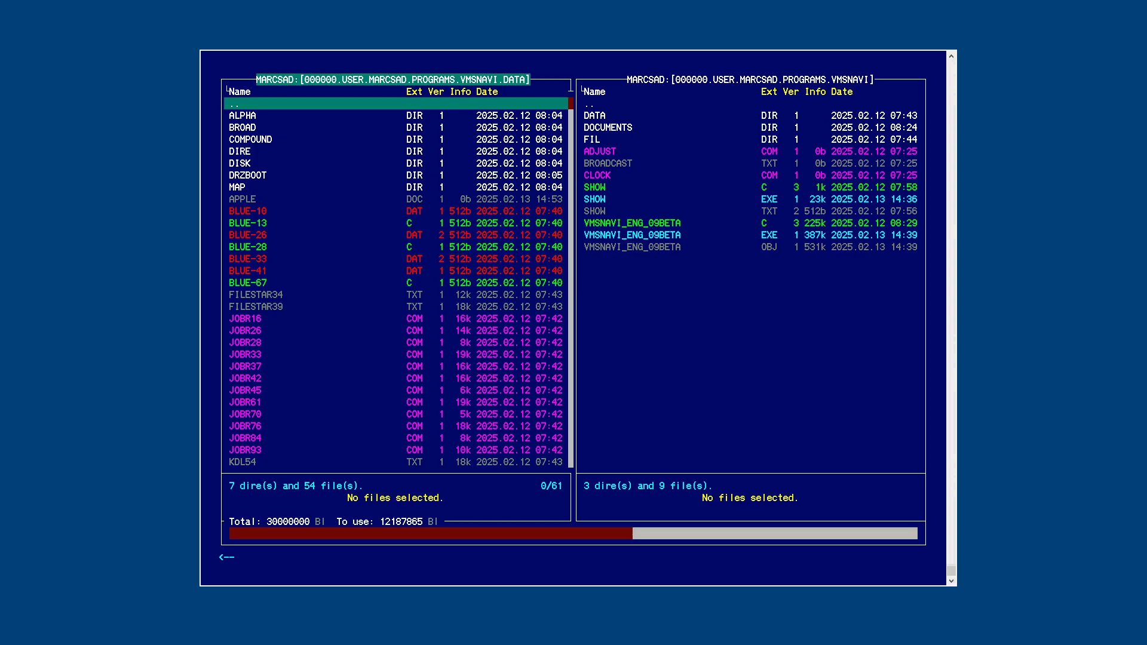
# Try to create a file named d$..fil in the DATA directory and dismiss the resulting message.
pyautogui.press('F1')
pyautogui.write('d')
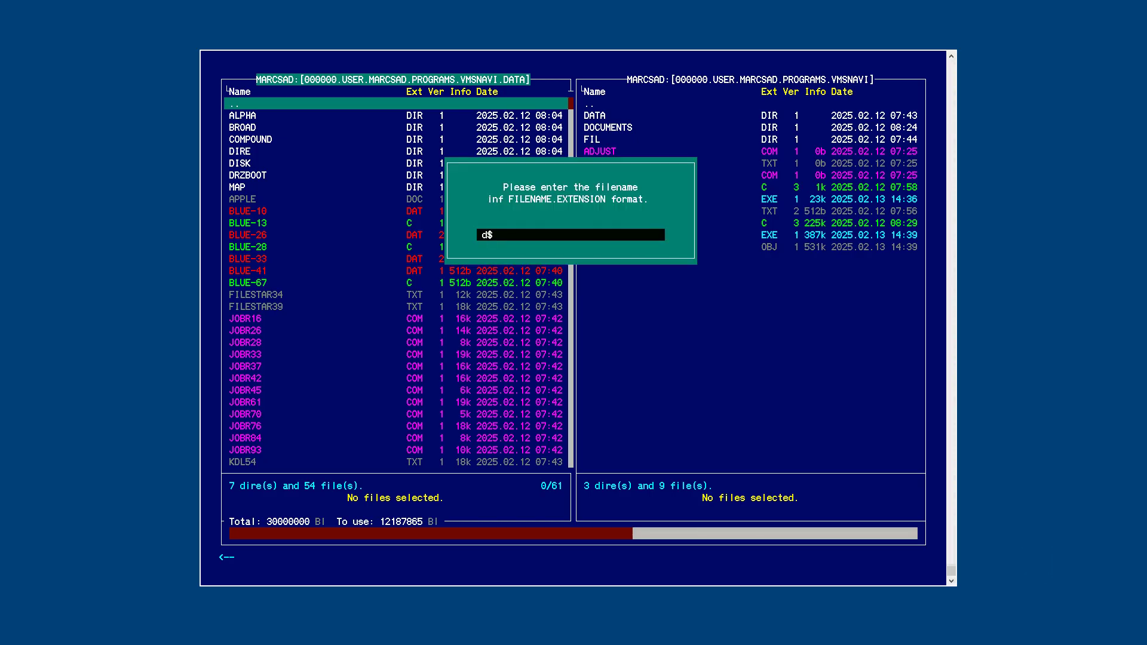
pyautogui.write('$..fil')
pyautogui.press('Return')
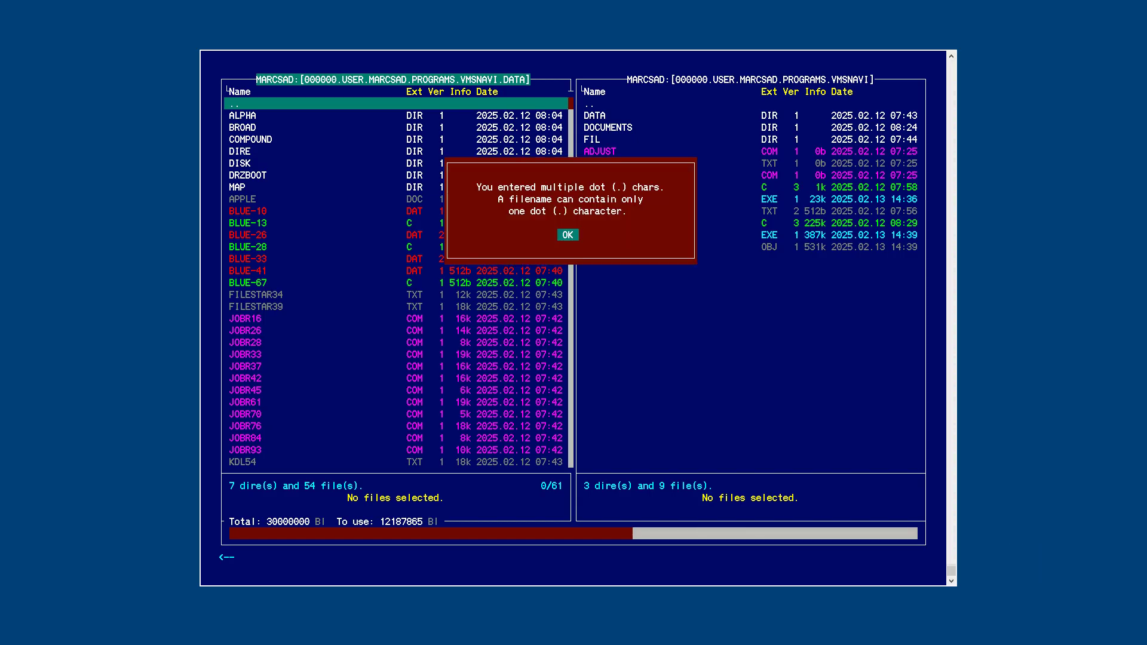
pyautogui.press('Return')
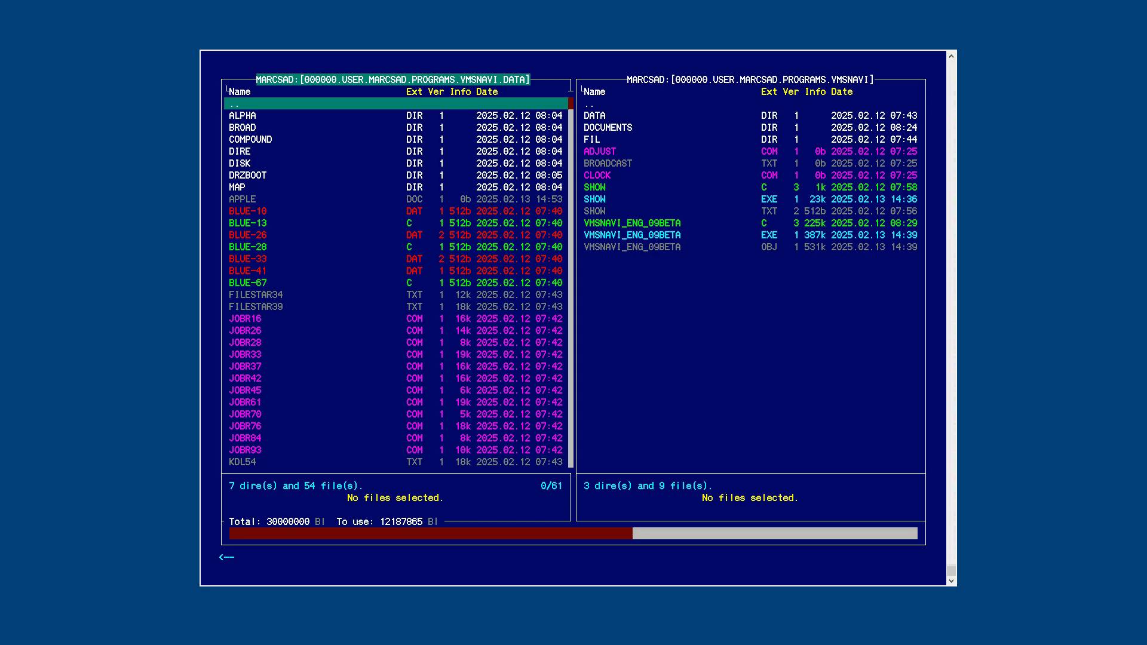
# Rename APPLE.DOC in the DATA directory to banana.dat, keeping its UIC and ACL rights.
pyautogui.click(242, 199)
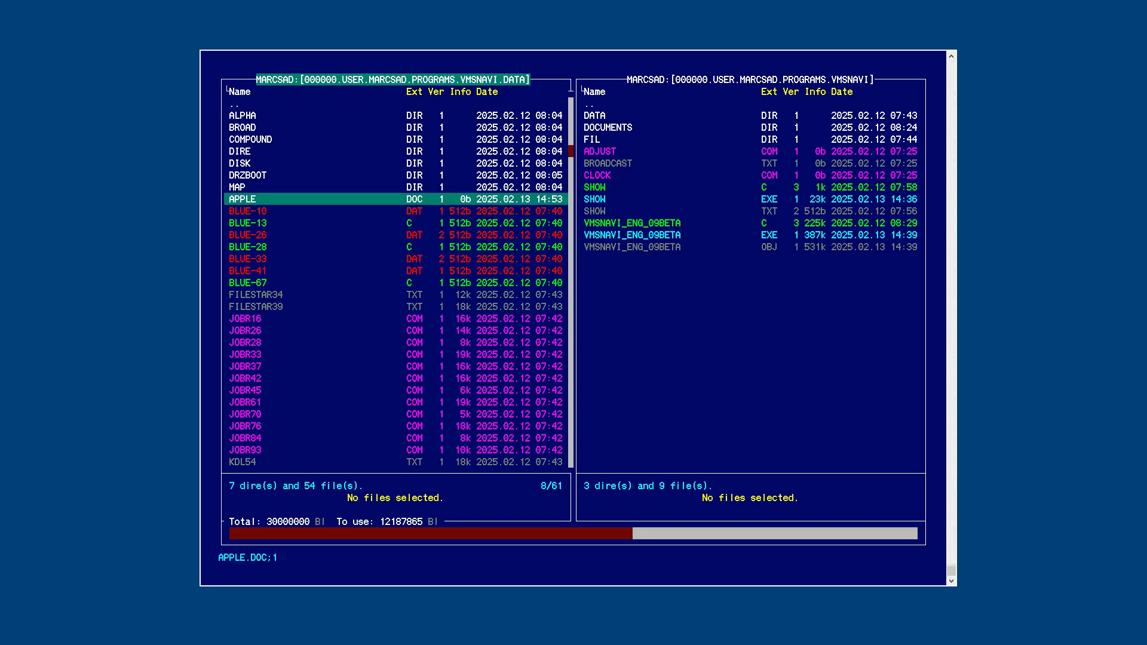
pyautogui.press('F2')
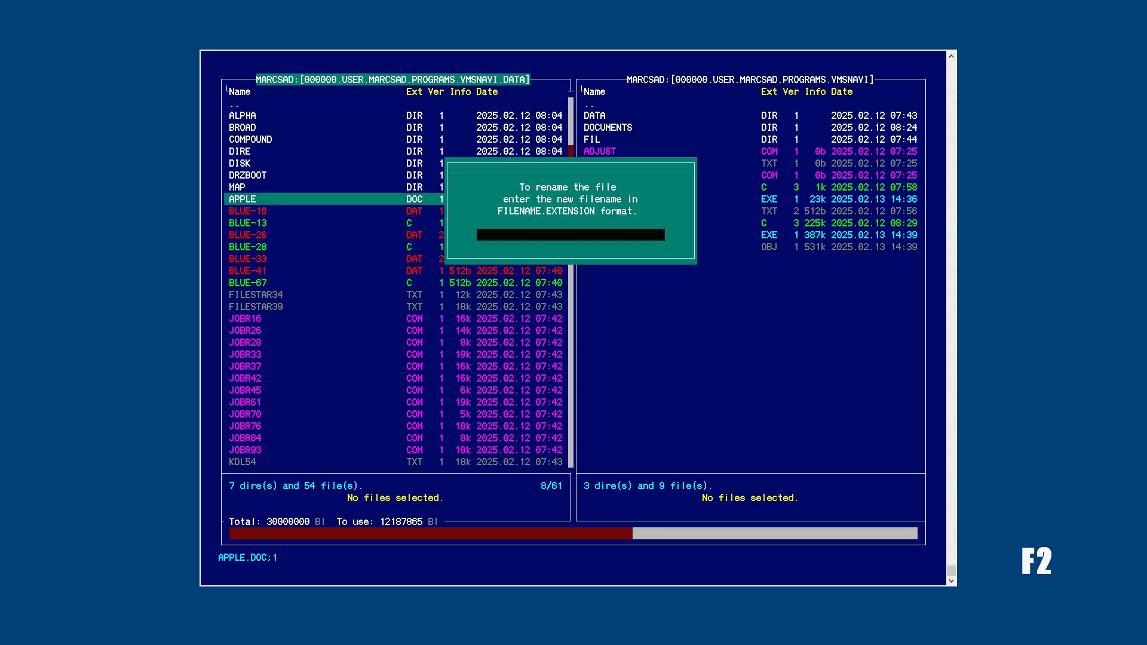
pyautogui.write('bana')
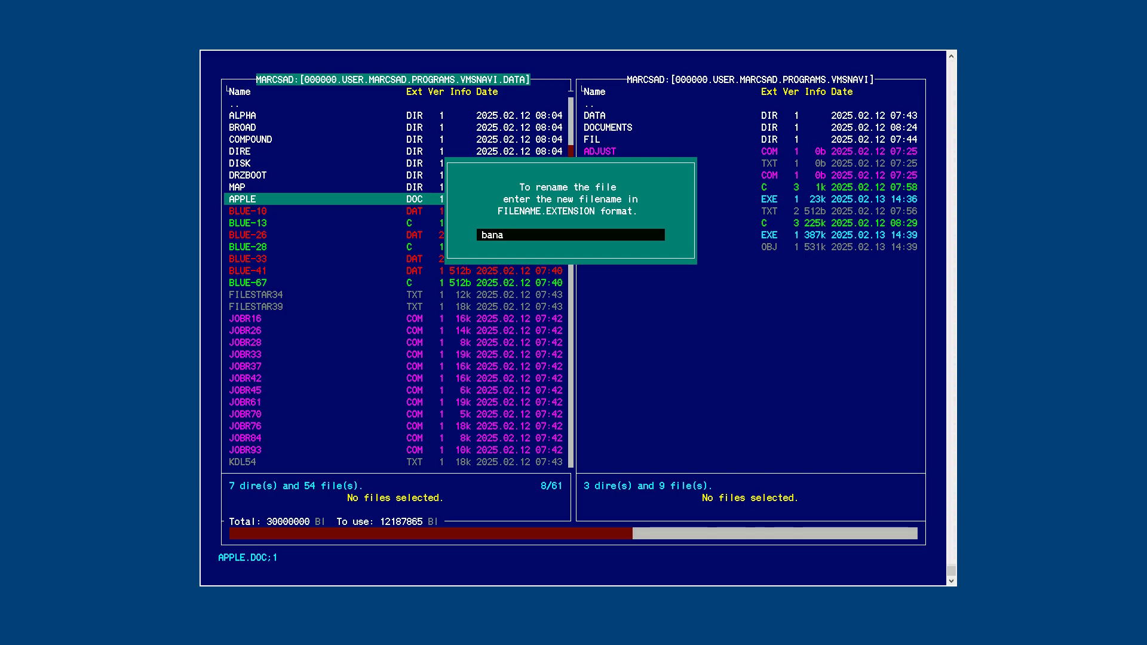
pyautogui.write('na.dat')
pyautogui.press('Return')
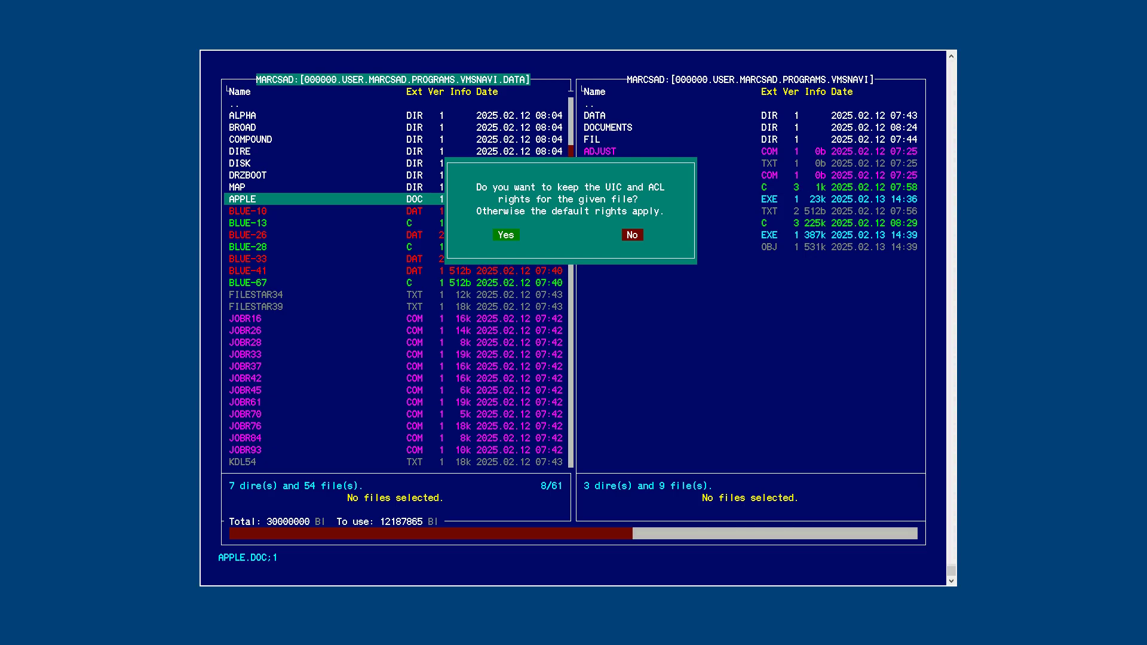
pyautogui.press('y')
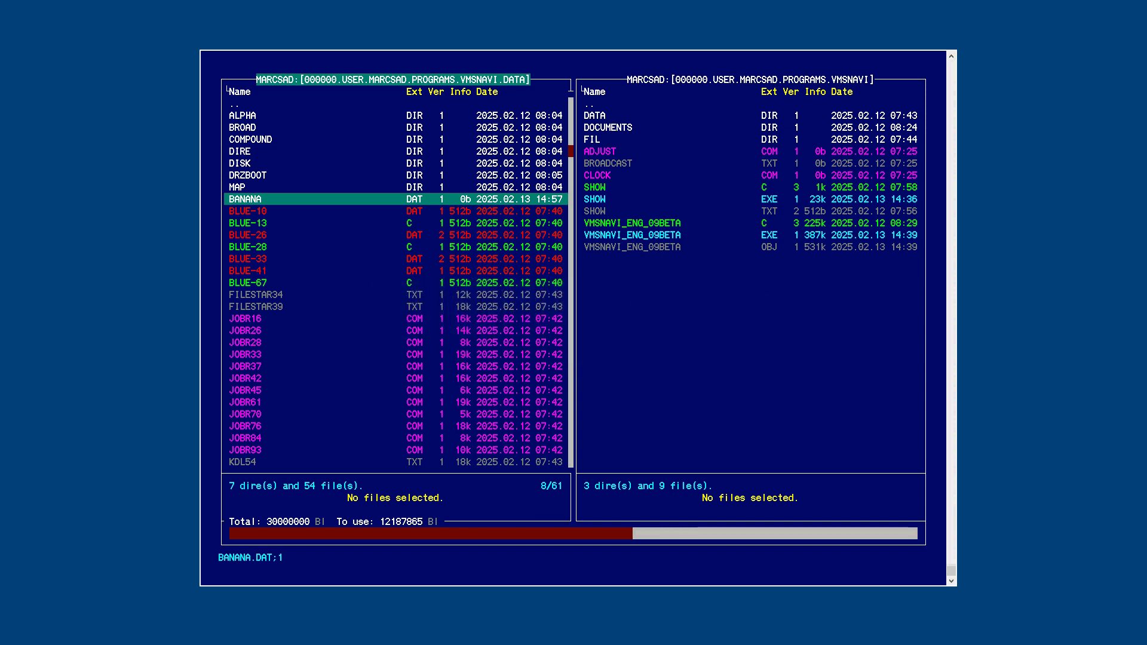
# Open the DOCUMENTS directory in the other file panel.
pyautogui.press('Tab')
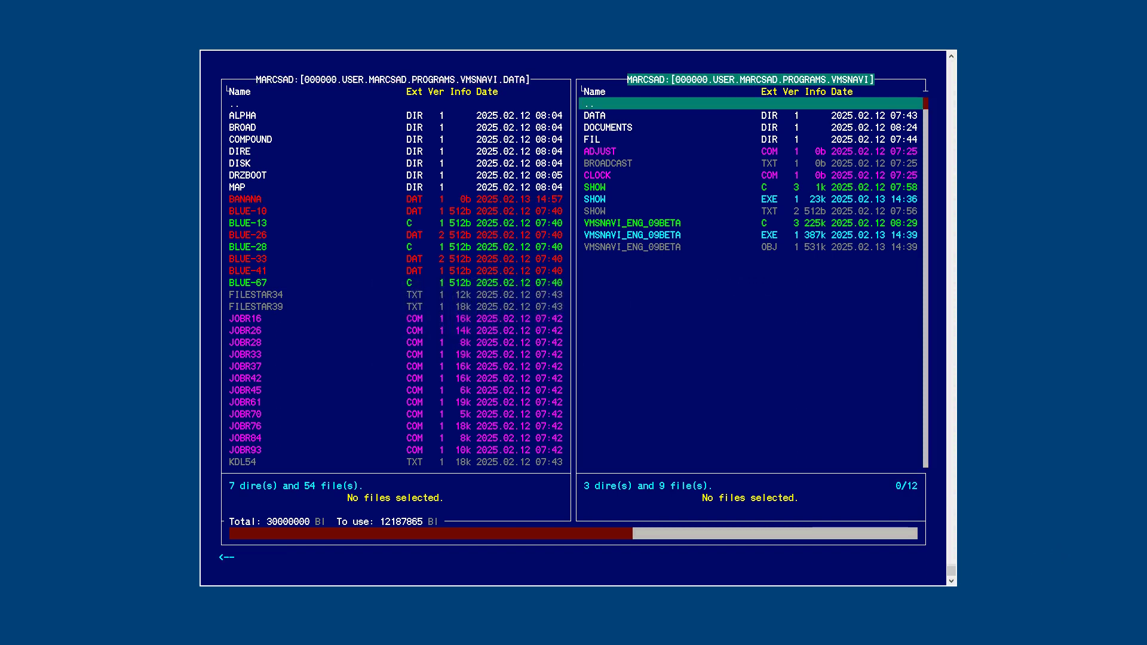
pyautogui.press('Down')
pyautogui.press('Down')
pyautogui.press('Return')
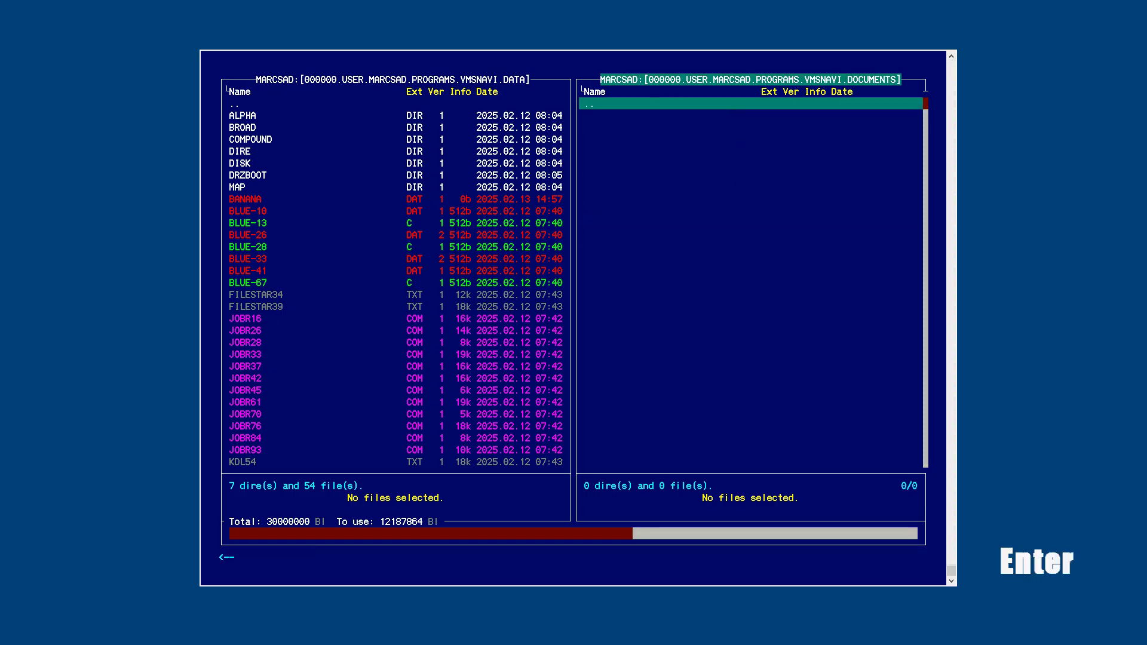
# Move BANANA.DAT from the DATA directory to DOCUMENTS, keeping its UIC and ACL rights.
pyautogui.press('Tab')
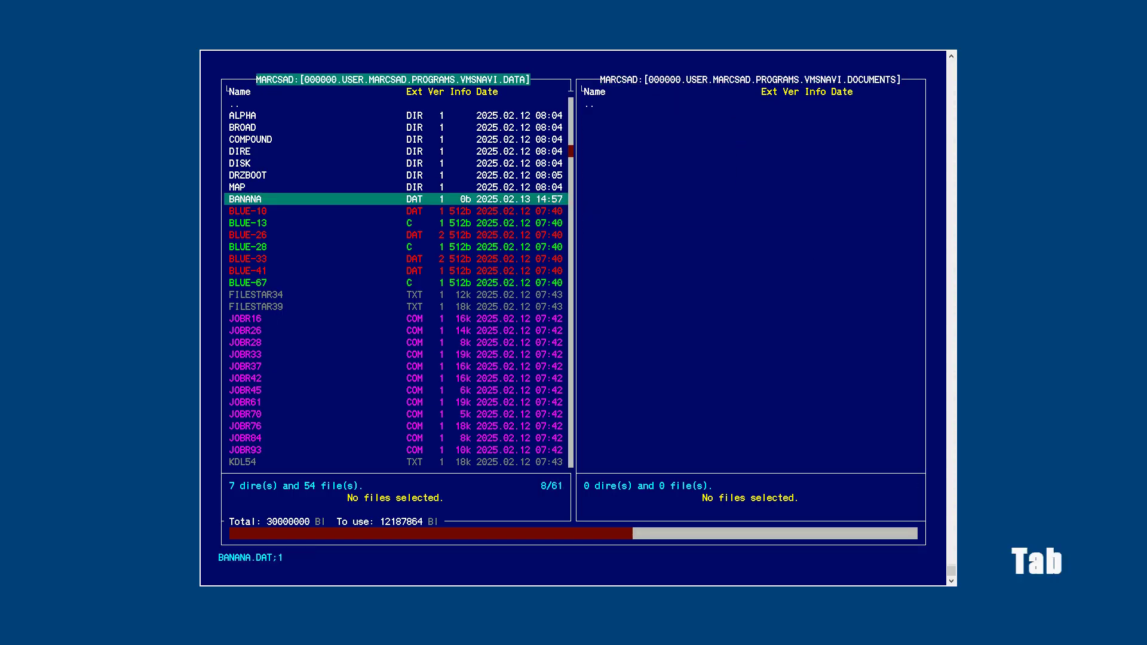
pyautogui.press('F9')
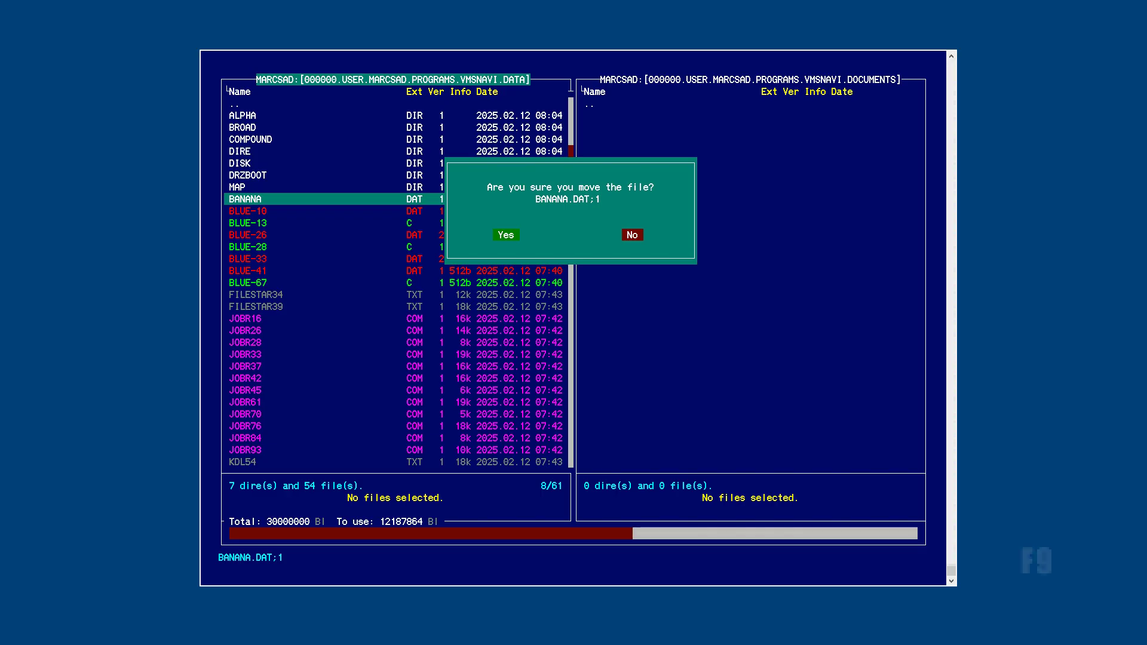
pyautogui.press('y')
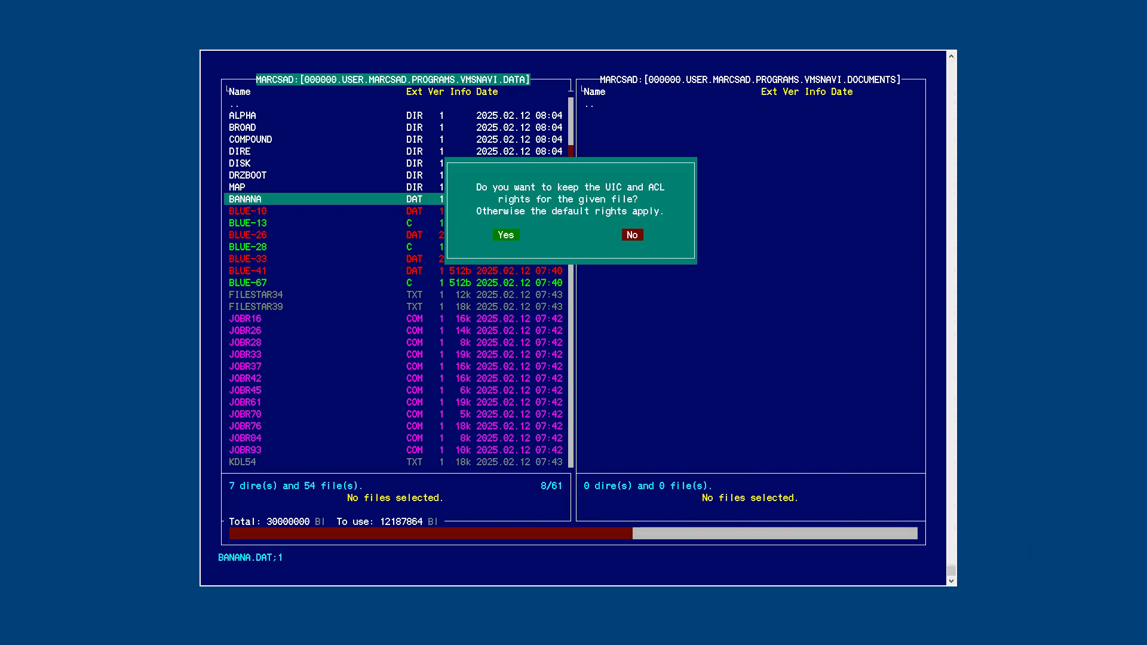
pyautogui.press('y')
# Copy BLUE-10.DAT from the DATA directory to DOCUMENTS under its existing name.
pyautogui.press('Down')
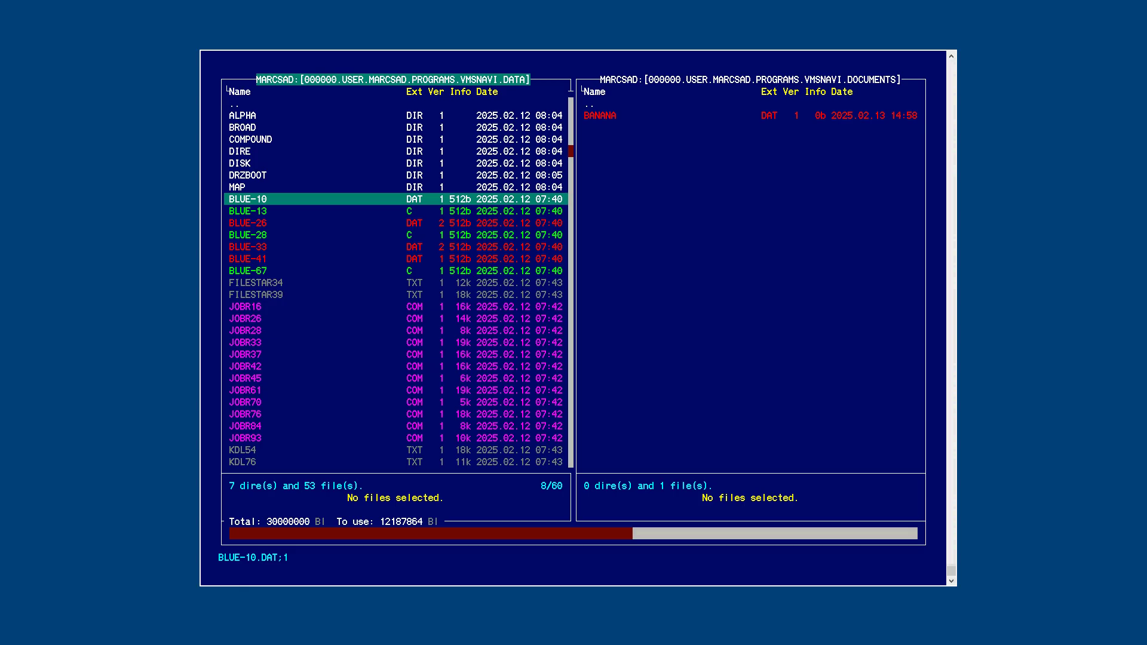
pyautogui.press('F5')
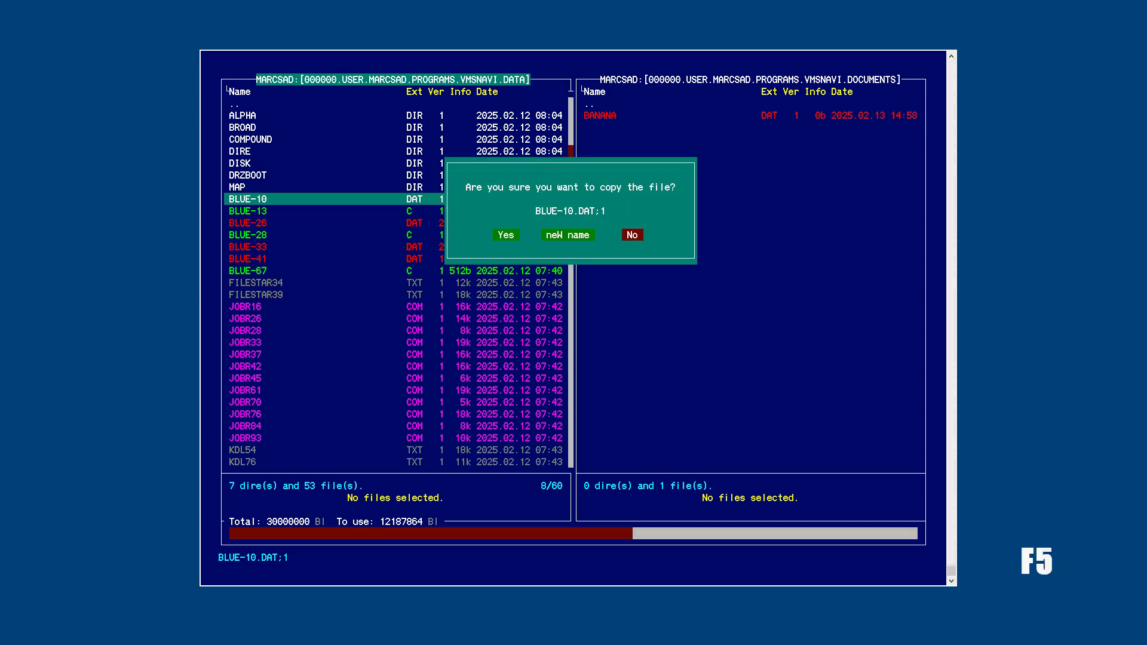
pyautogui.press('y')
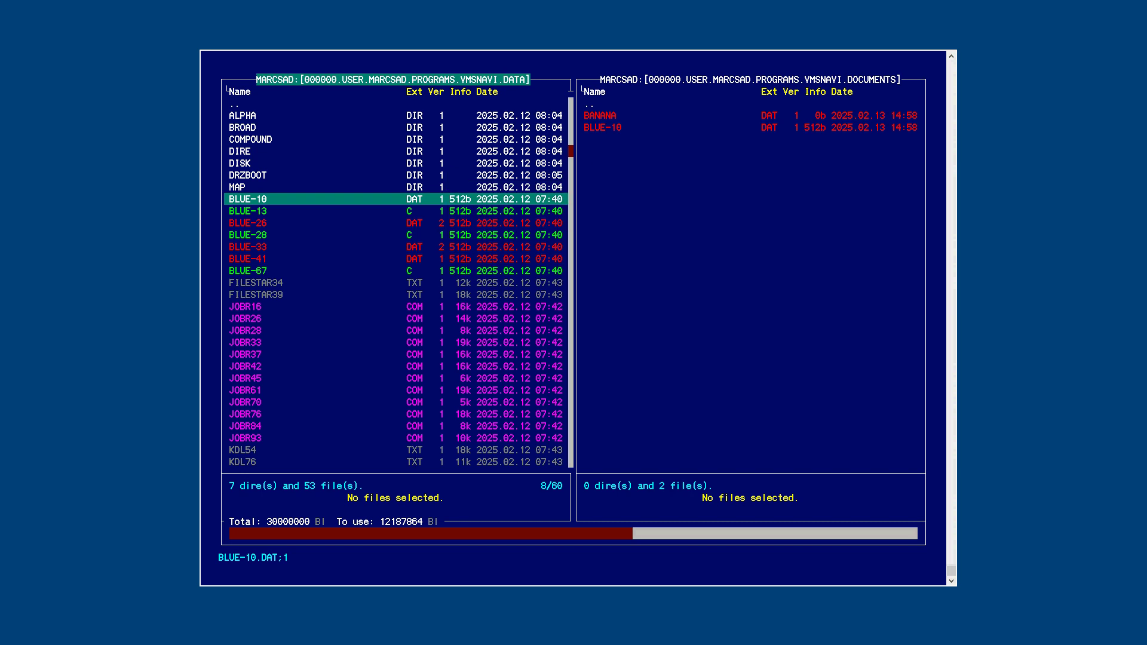
# Copy BLUE-10.DAT to DOCUMENTS again, accepting a larger version number for the duplicate.
pyautogui.press('F5')
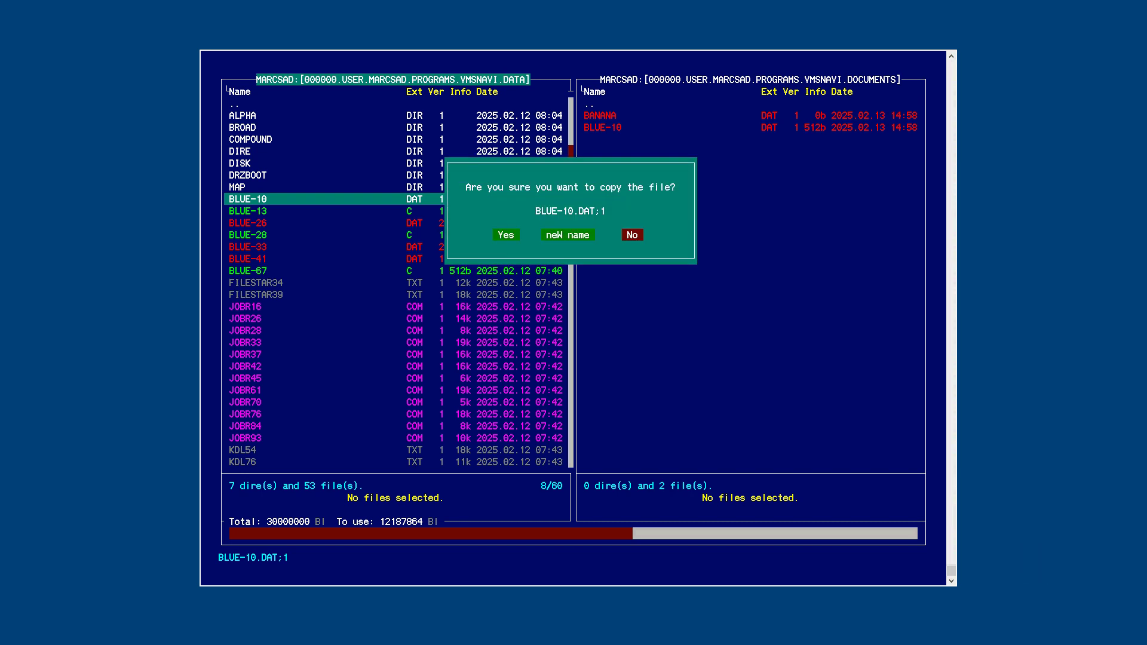
pyautogui.press('y')
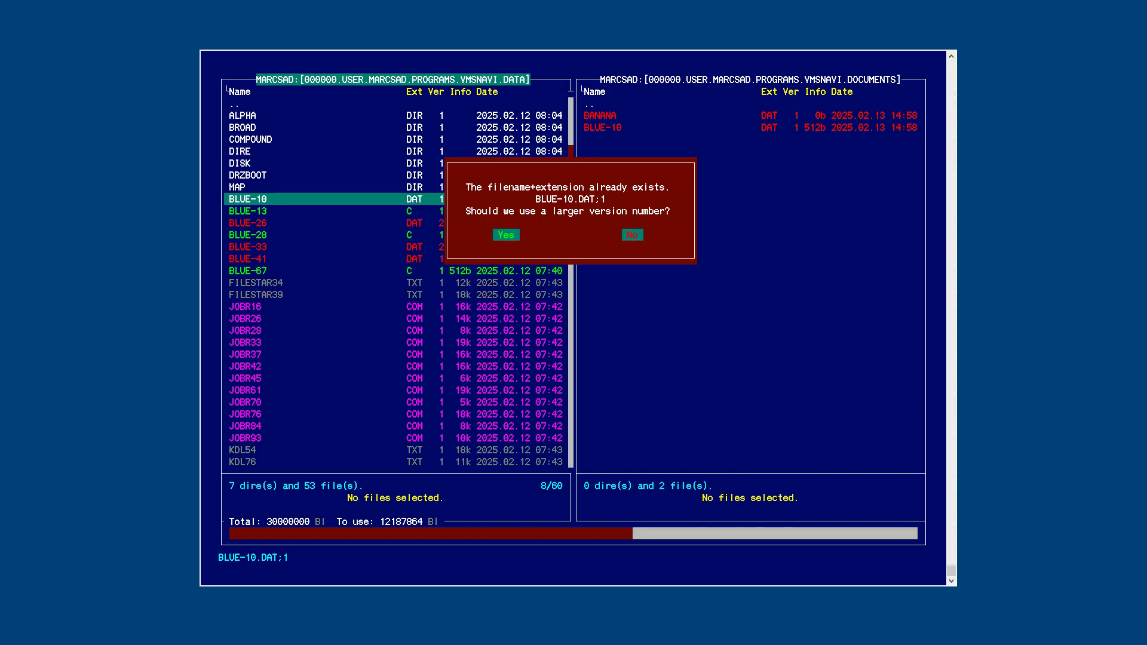
pyautogui.press('y')
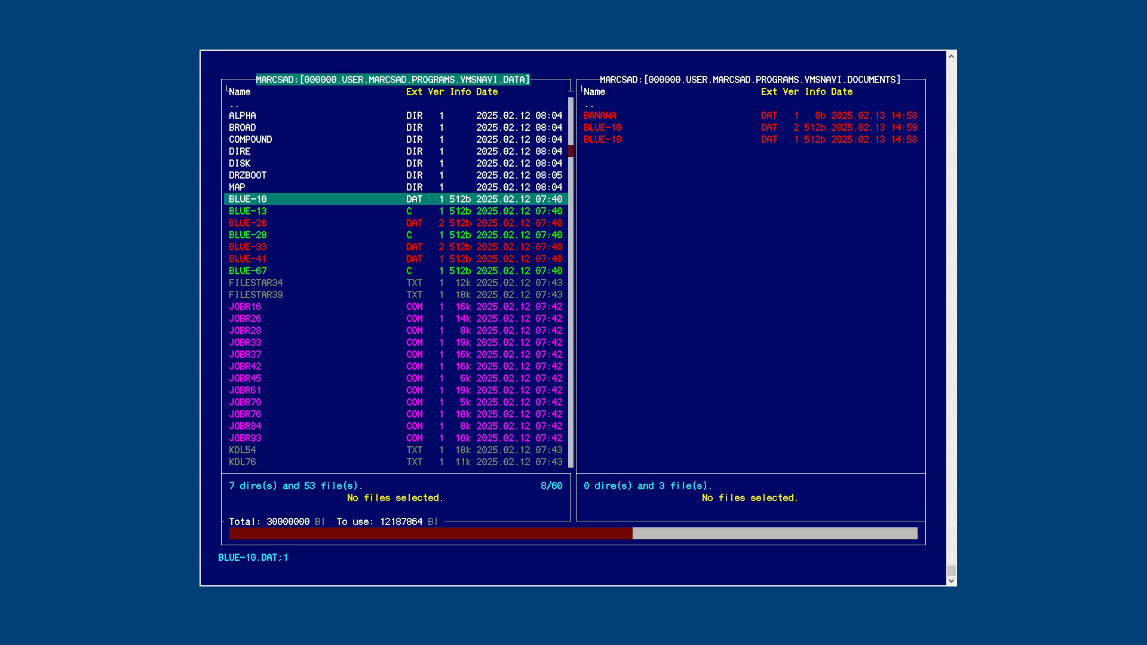
# Copy BLUE-10.DAT from the DATA directory to DOCUMENTS under the new name b.dat.
pyautogui.press('F5')
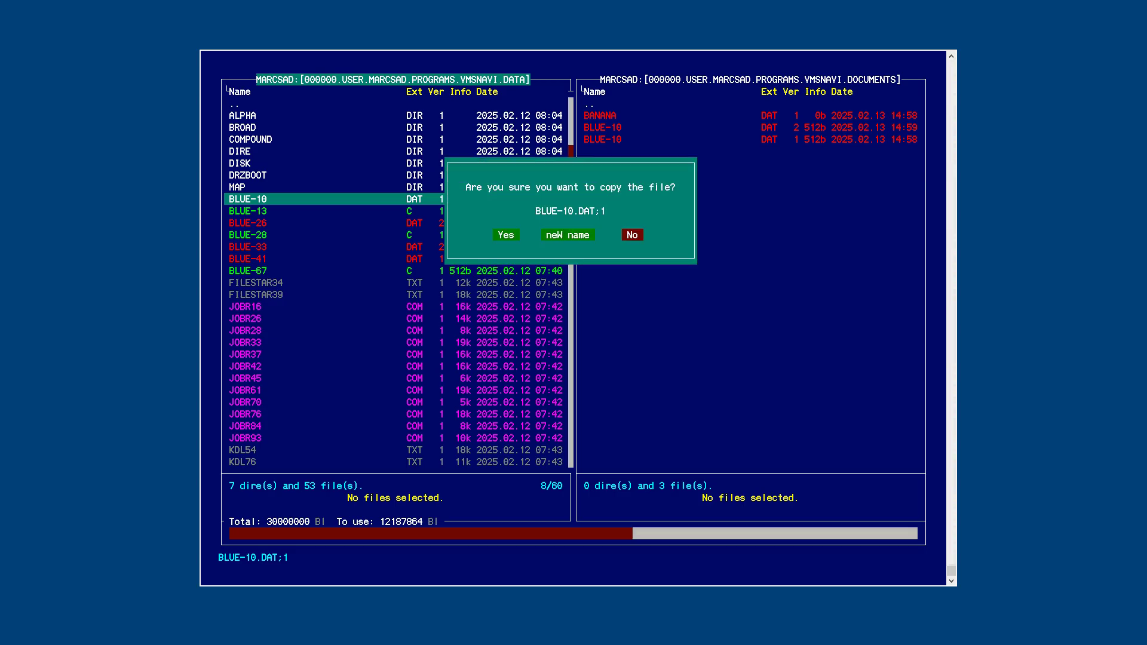
pyautogui.write('w')
pyautogui.write('b.')
pyautogui.write('dat')
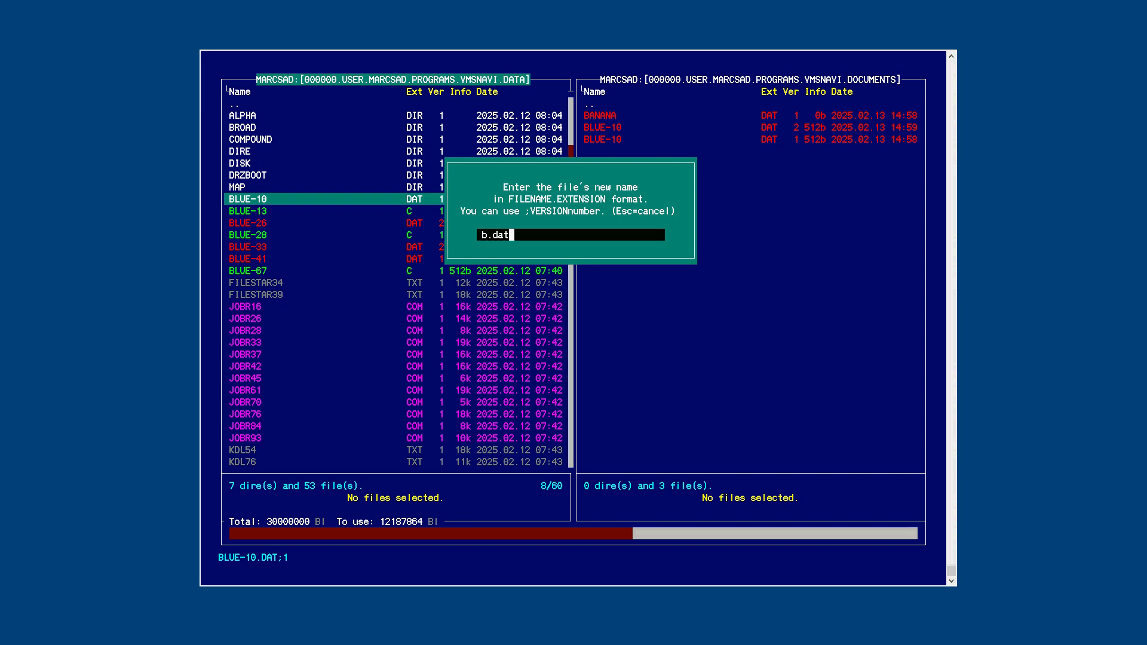
pyautogui.press('Return')
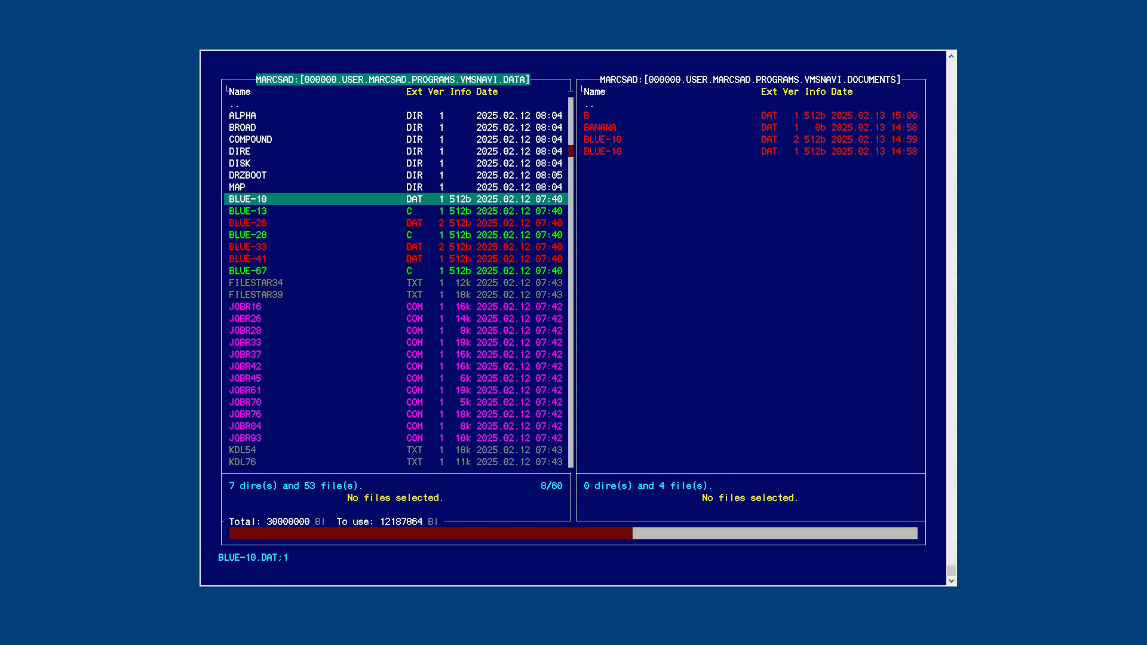
# Select BLUE-10.DAT, BLUE-13.C and BLUE-26.DAT one by one in the DATA directory.
pyautogui.press('space')
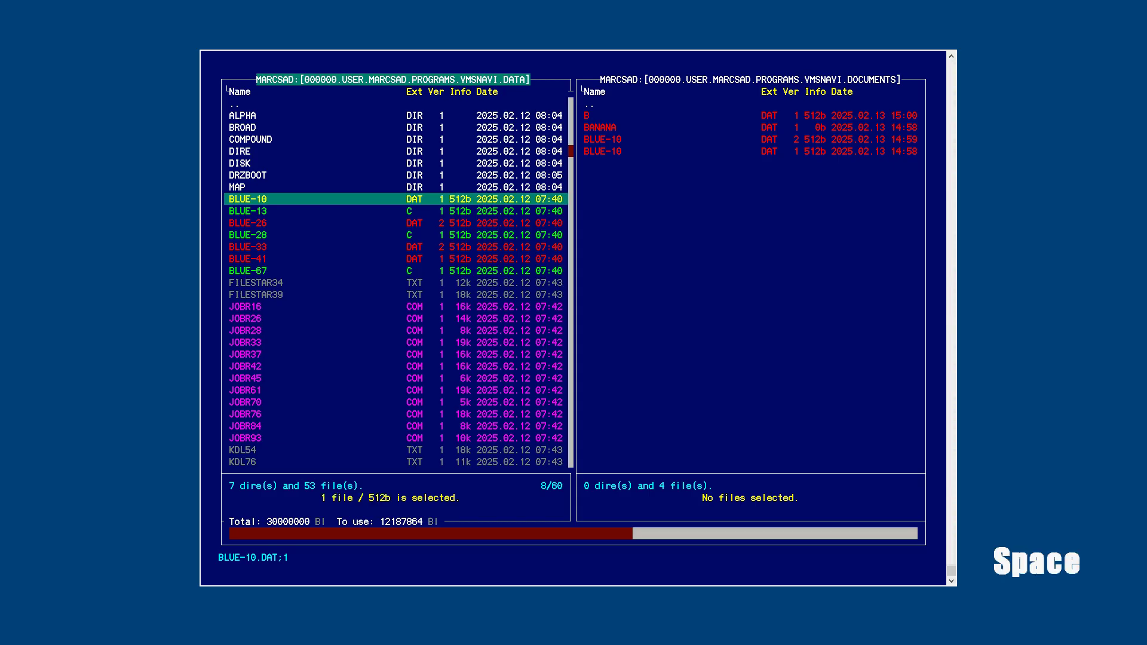
pyautogui.press('Down')
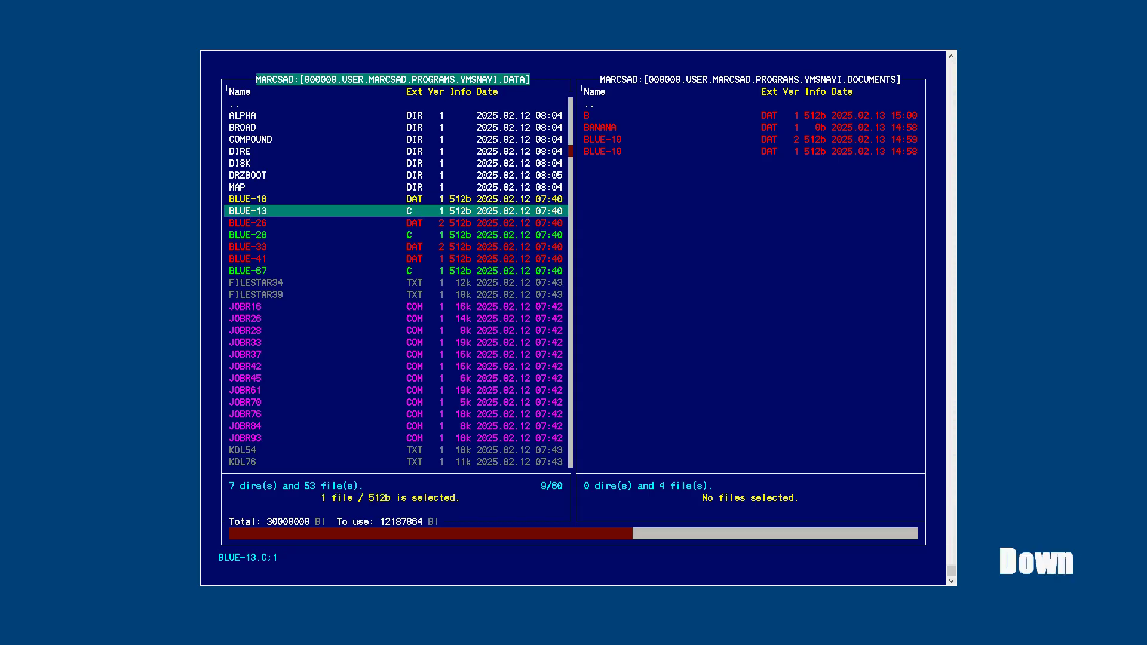
pyautogui.press('space')
pyautogui.press('Down')
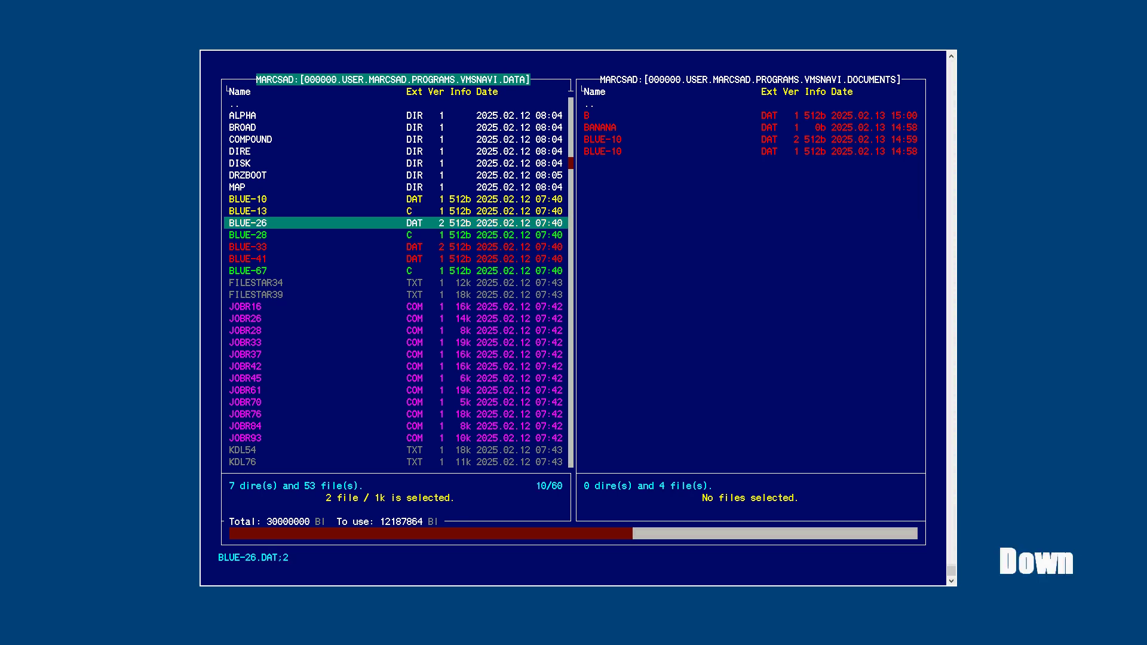
pyautogui.press('space')
# Deselect BLUE-26.DAT, BLUE-13.C and BLUE-10.DAT individually, working back up the file list.
pyautogui.press('space')
pyautogui.press('Up')
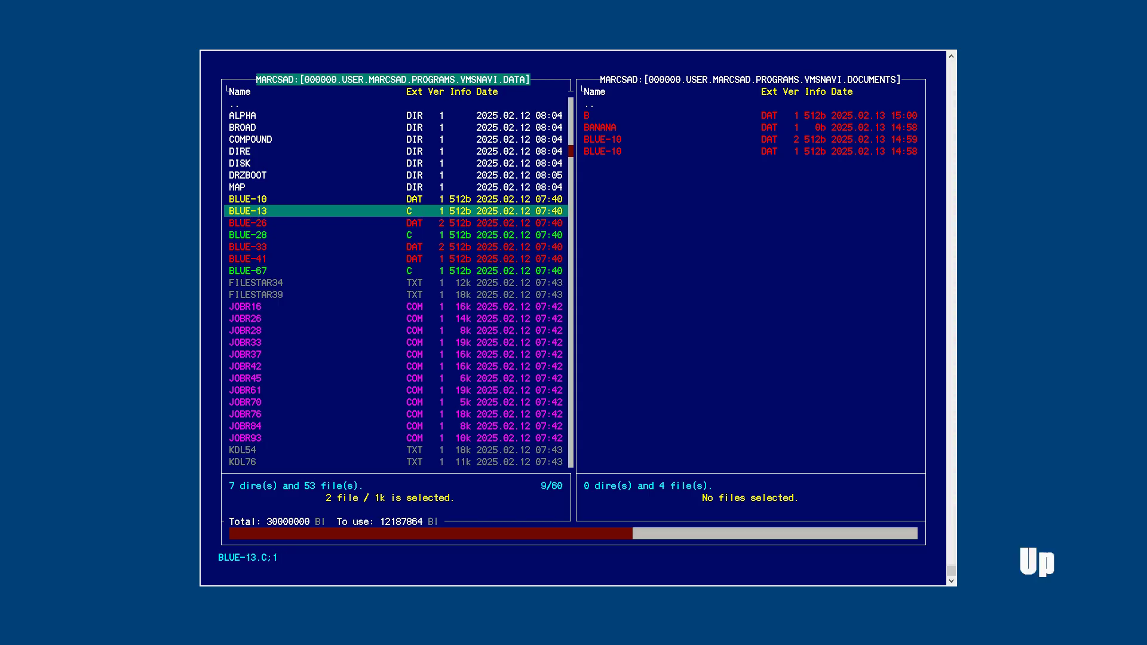
pyautogui.press('space')
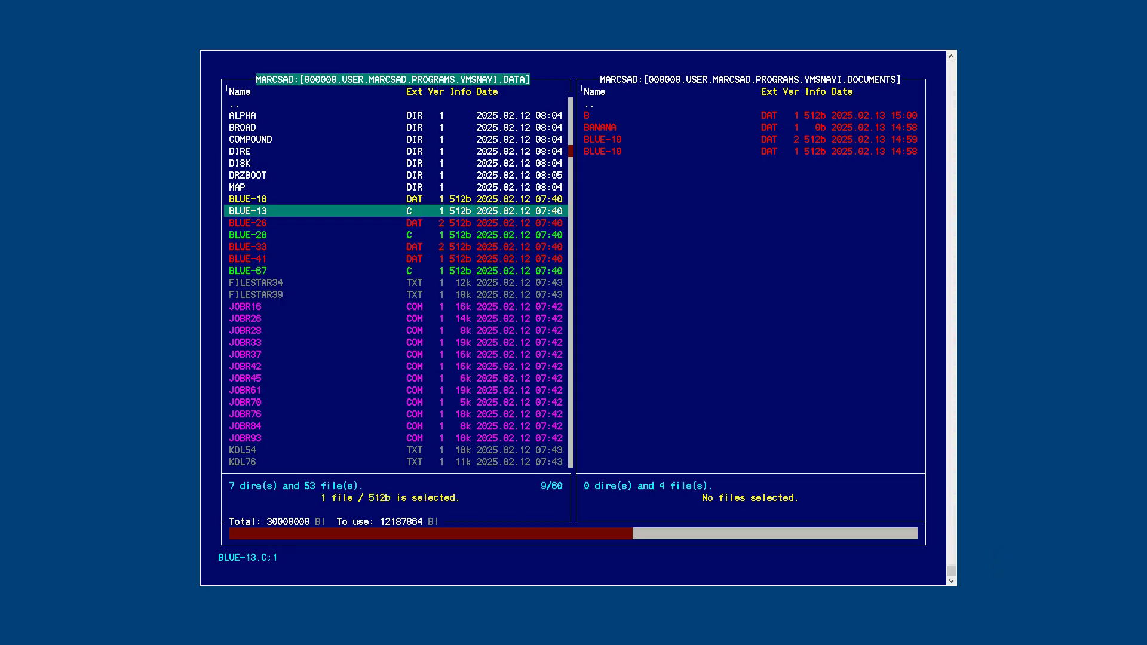
pyautogui.press('Up')
pyautogui.press('space')
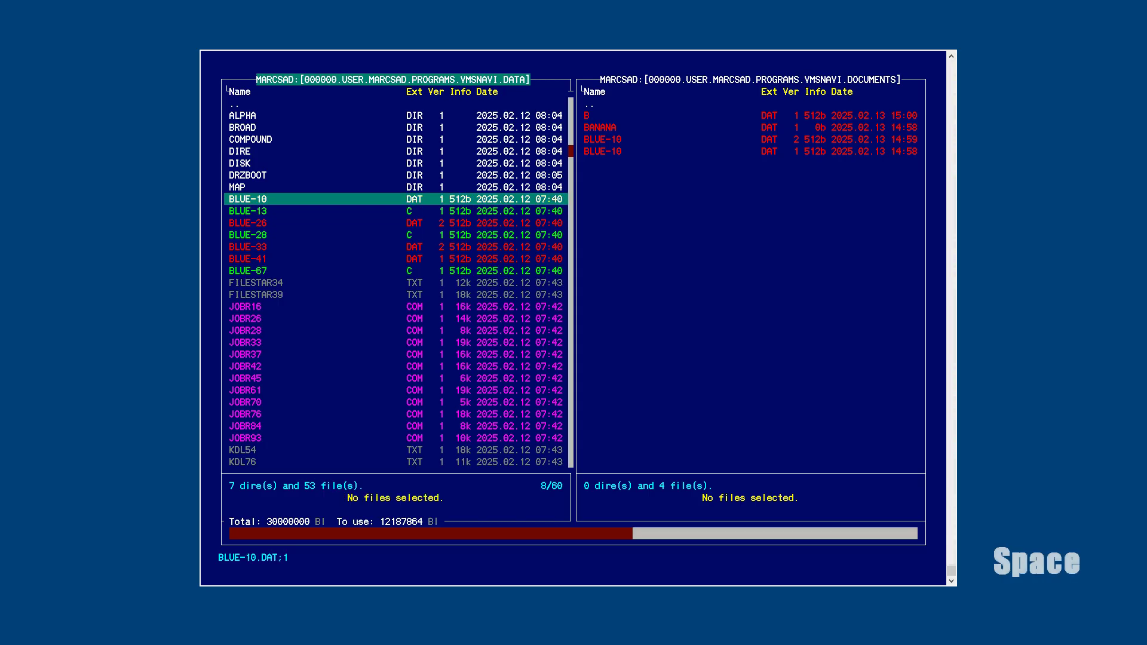
# Select BLUE-10.DAT and BLUE-13.C, advancing automatically down the DATA list, and mark BLUE-26.DAT as well.
pyautogui.press('Insert')
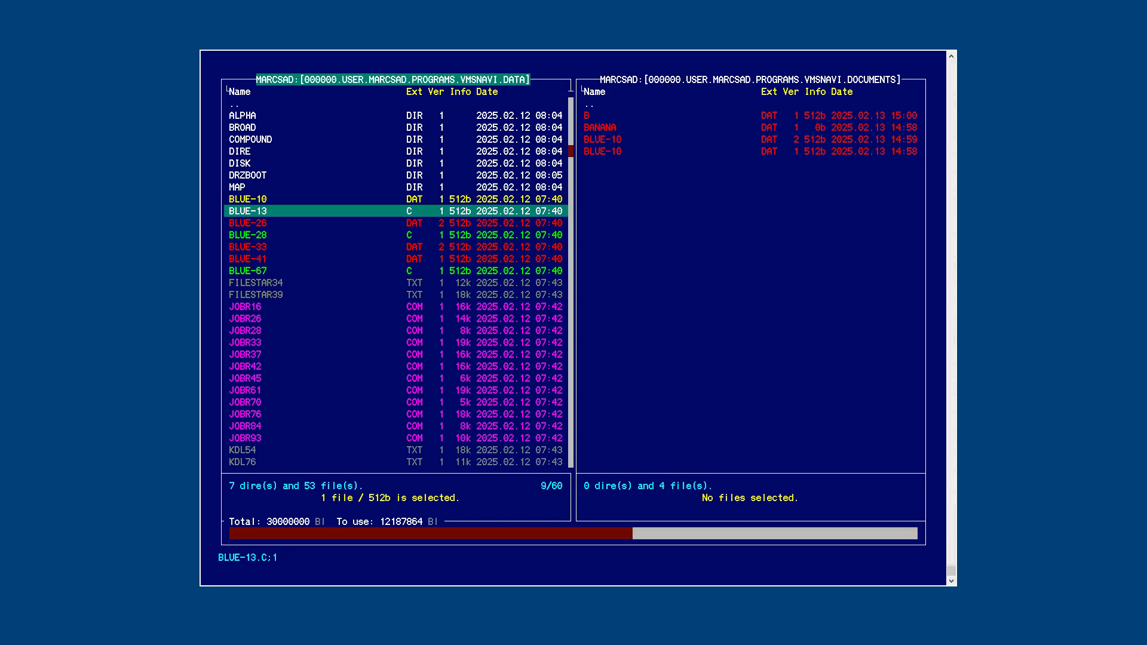
pyautogui.press('Insert')
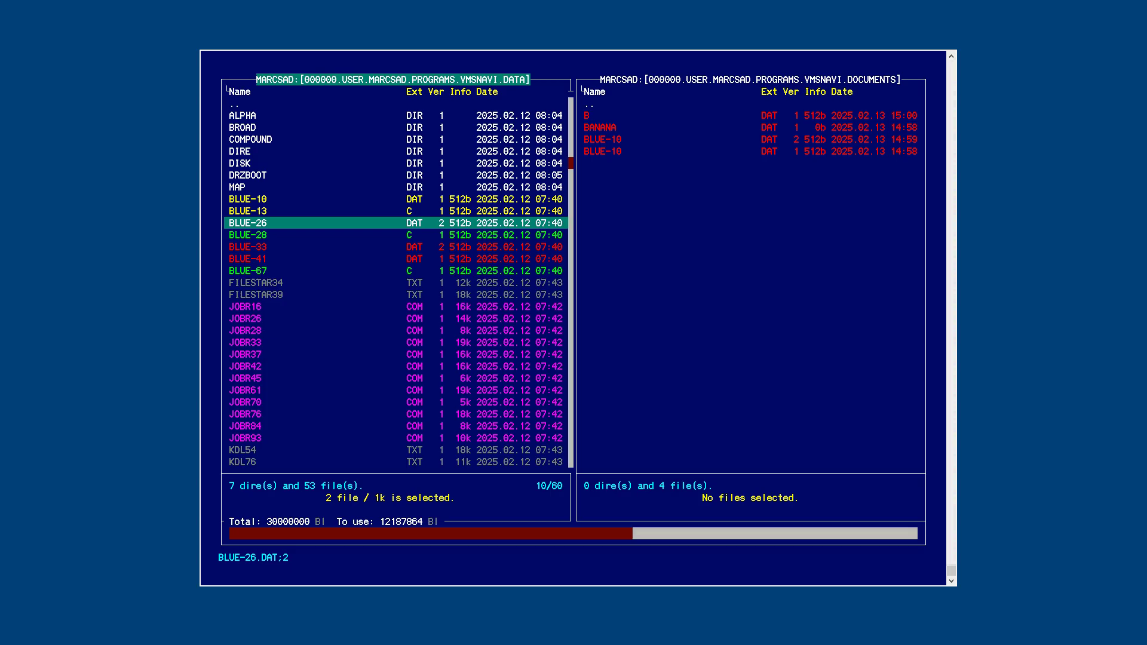
pyautogui.press('space')
# Invert the file selection in the DATA directory back and forth four times.
pyautogui.press('*')
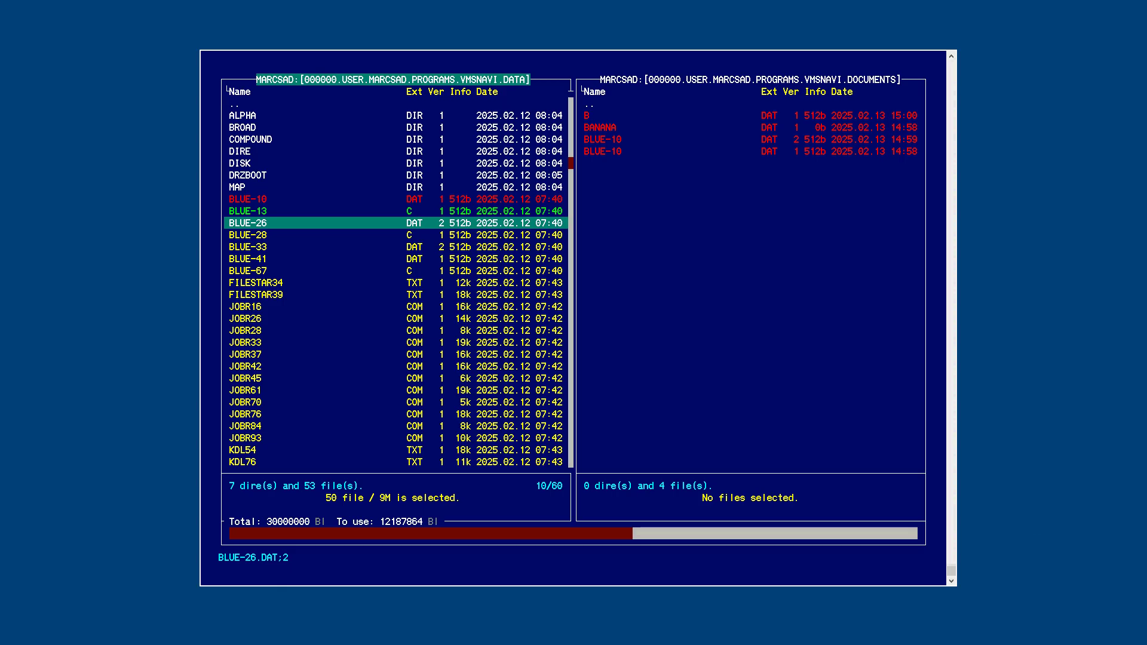
pyautogui.press('*')
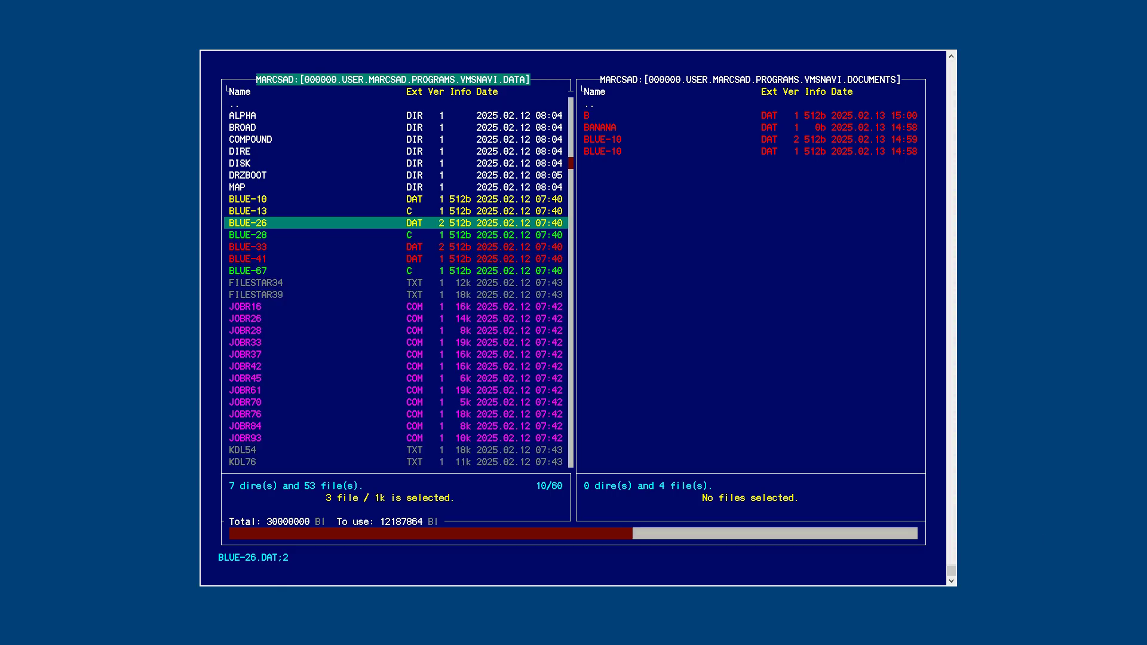
pyautogui.press('*')
pyautogui.press('*')
# Clear the current selection, select all files in the DATA directory, and deselect them all again.
pyautogui.hotkey('ctrl', 'x')
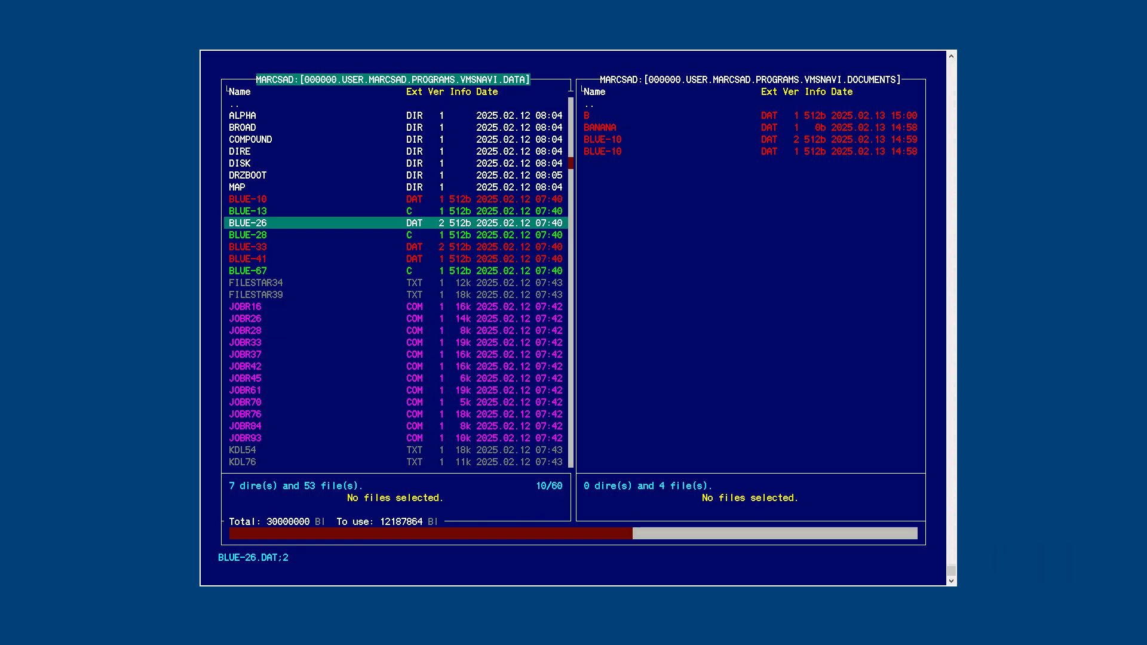
pyautogui.hotkey('ctrl', 'a')
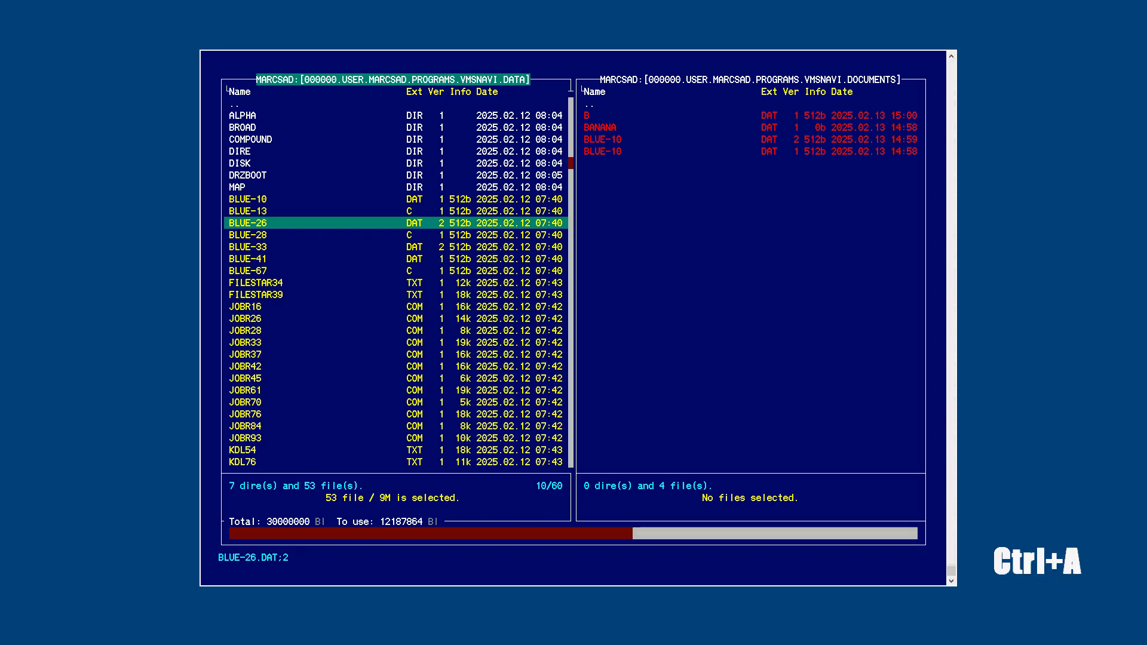
pyautogui.hotkey('ctrl', 'x')
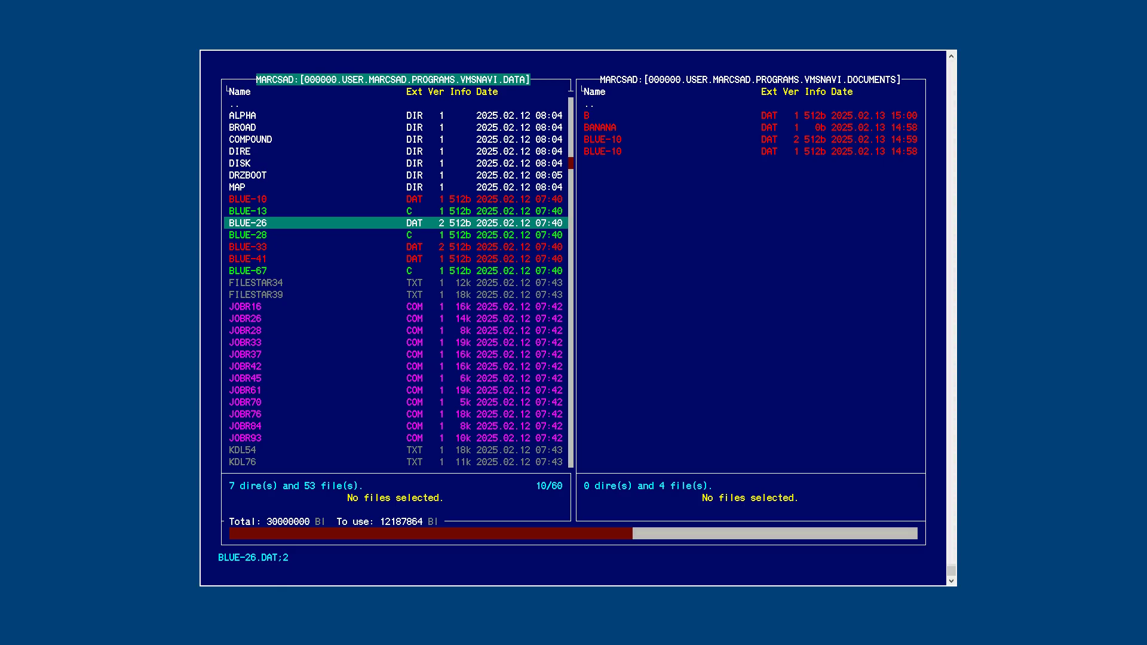
# Select all files in the DATA directory whose names match .txt.
pyautogui.press('/')
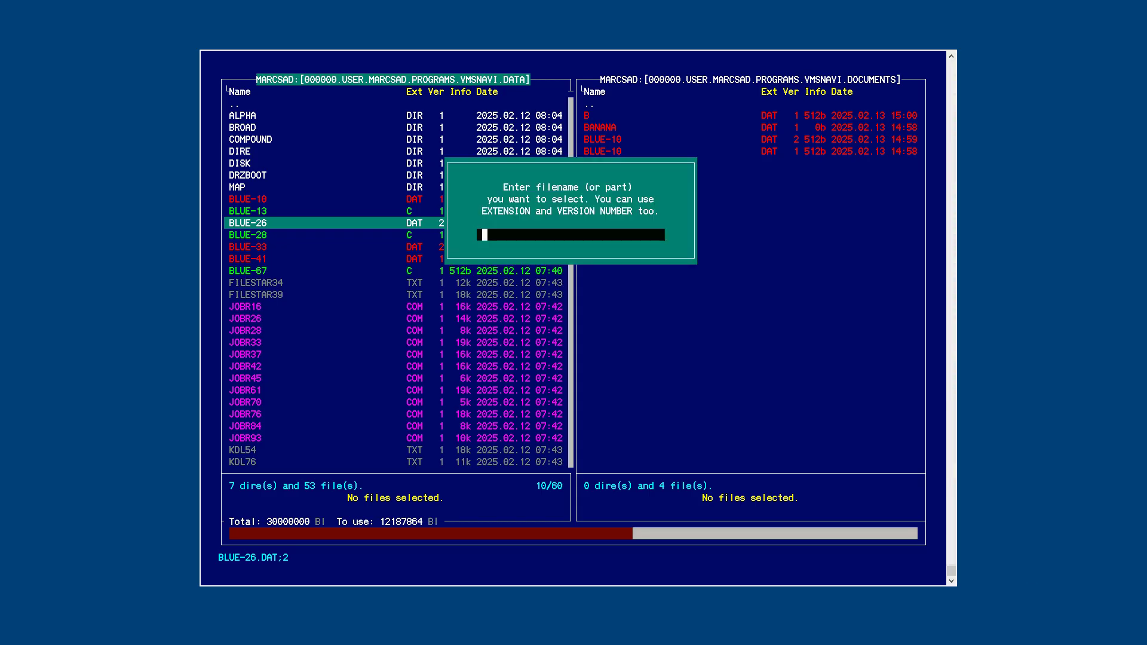
pyautogui.write('.txt')
pyautogui.press('Return')
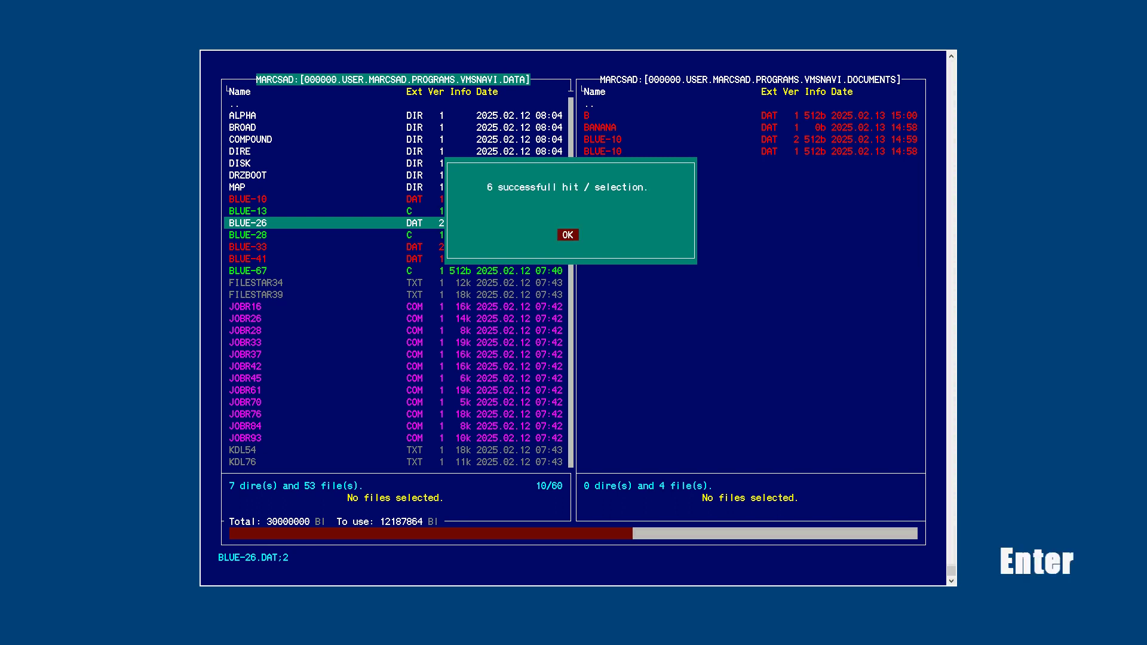
pyautogui.press('Return')
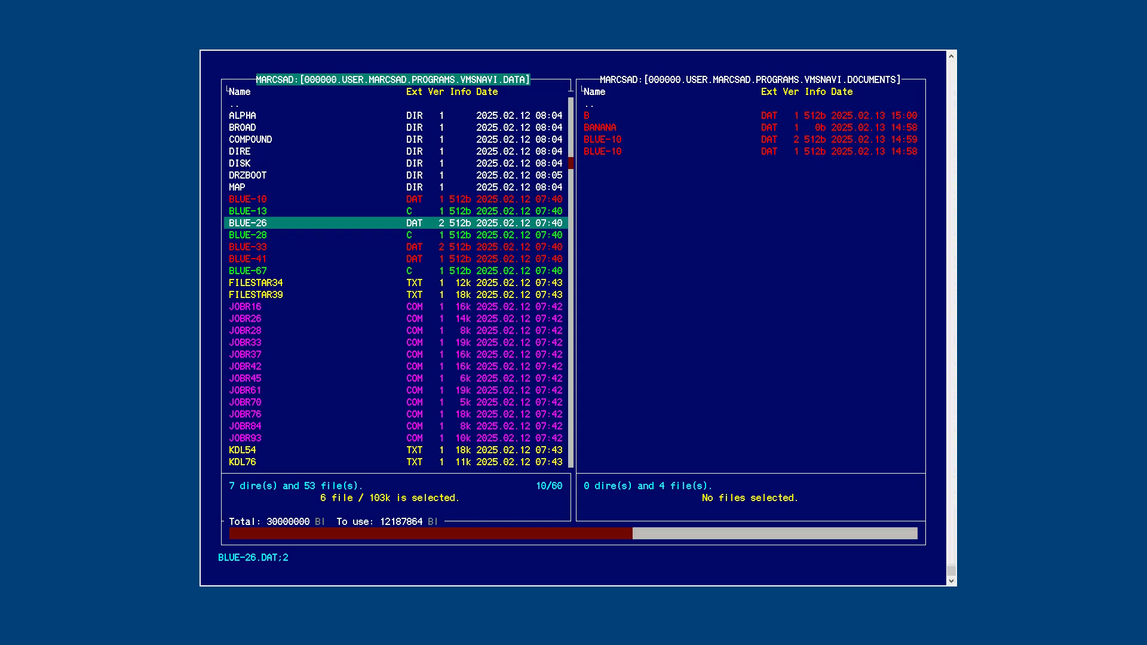
# Add the files matching .dat to the current selection in the DATA directory.
pyautogui.press('KP_Add')
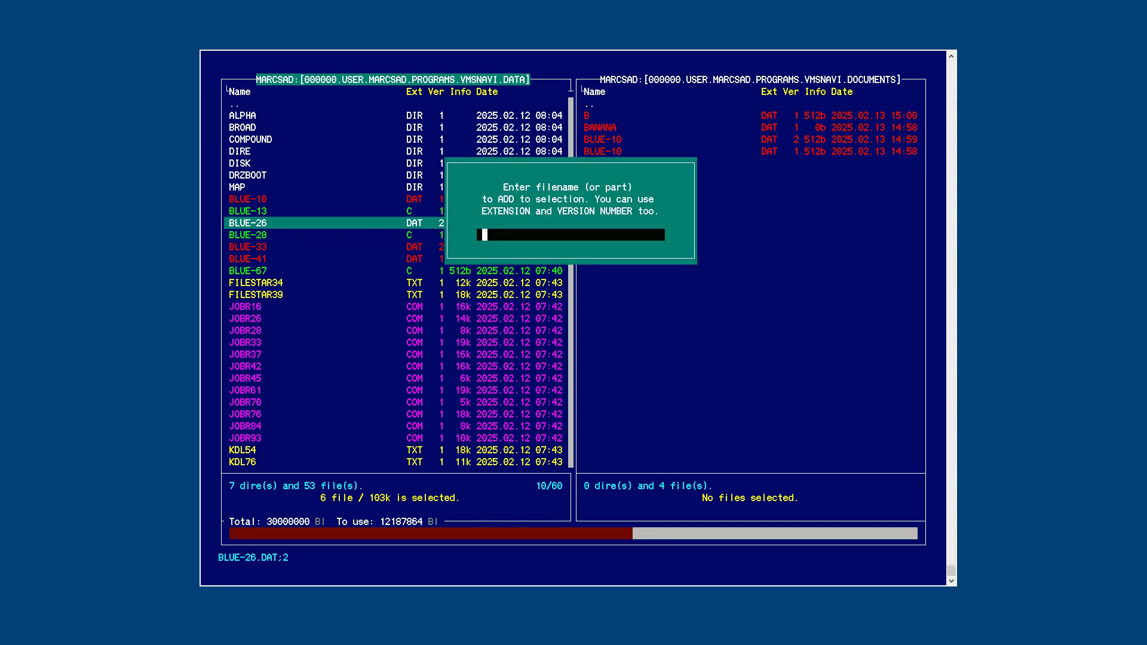
pyautogui.write('.dat')
pyautogui.press('Return')
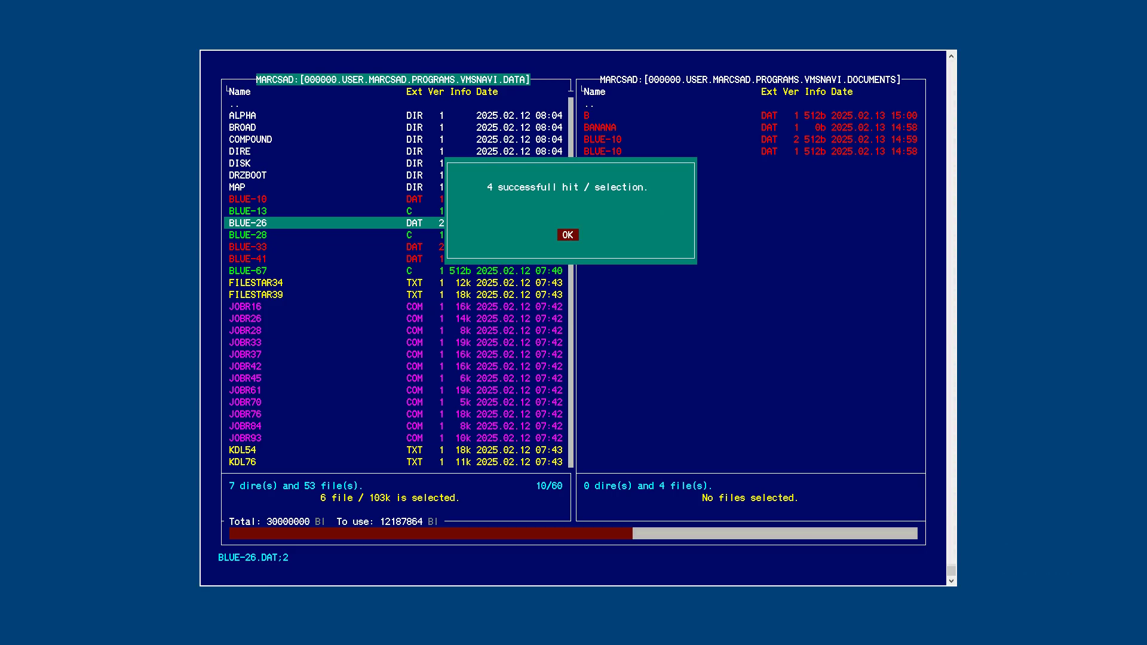
pyautogui.press('Return')
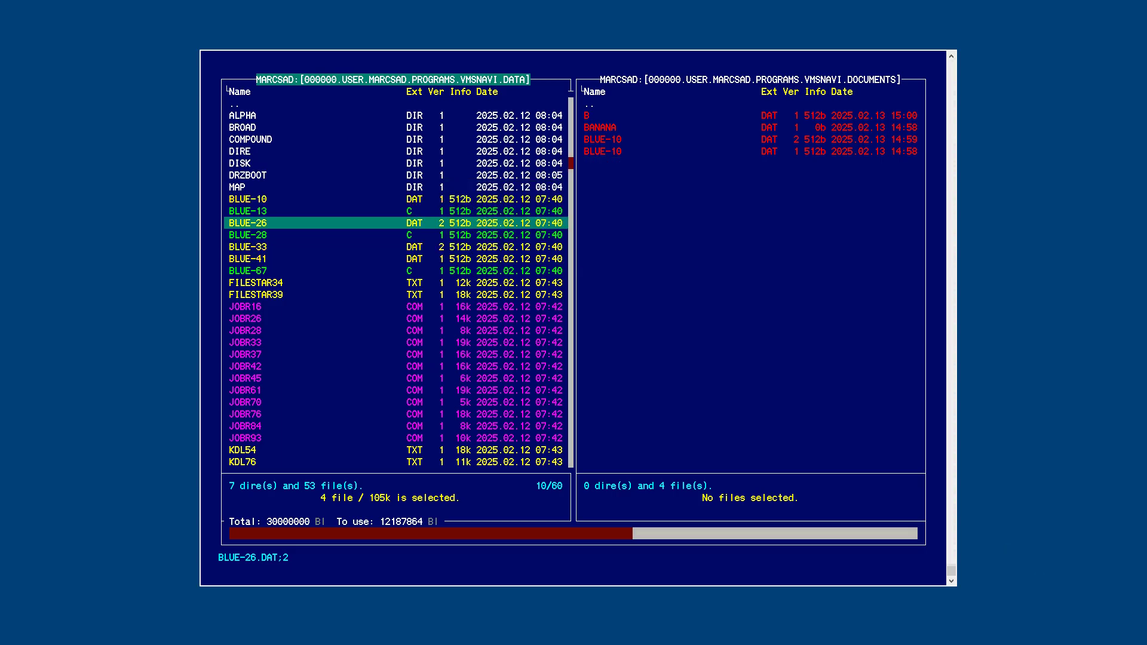
# Remove the files whose names match blue from the current selection.
pyautogui.press('-')
pyautogui.write('blue')
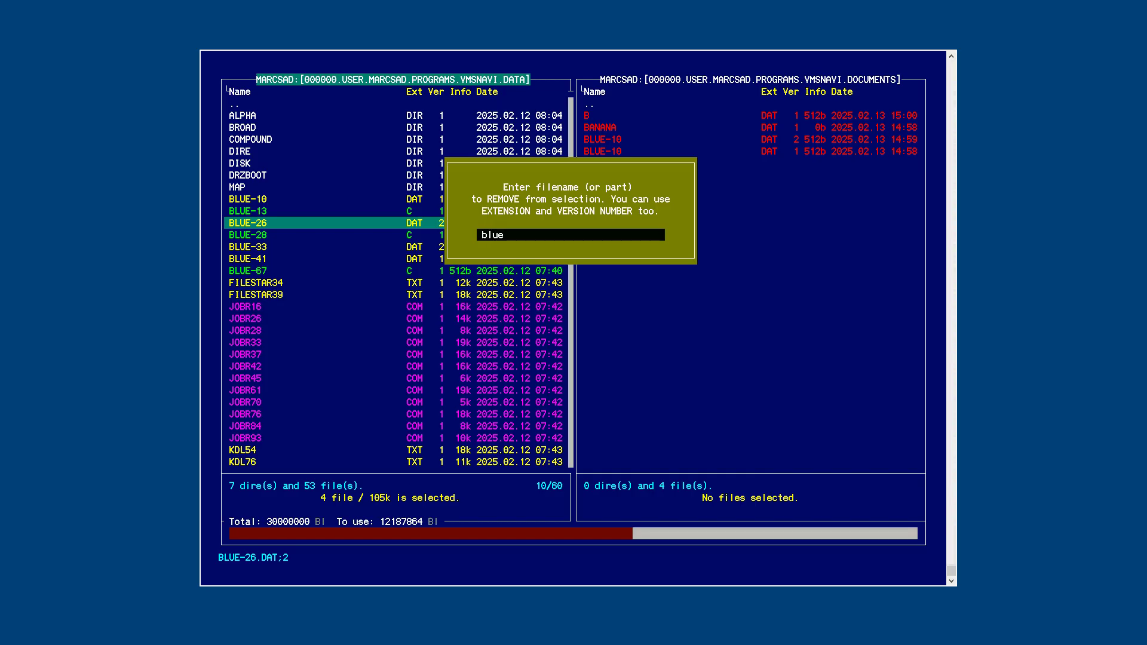
pyautogui.press('Return')
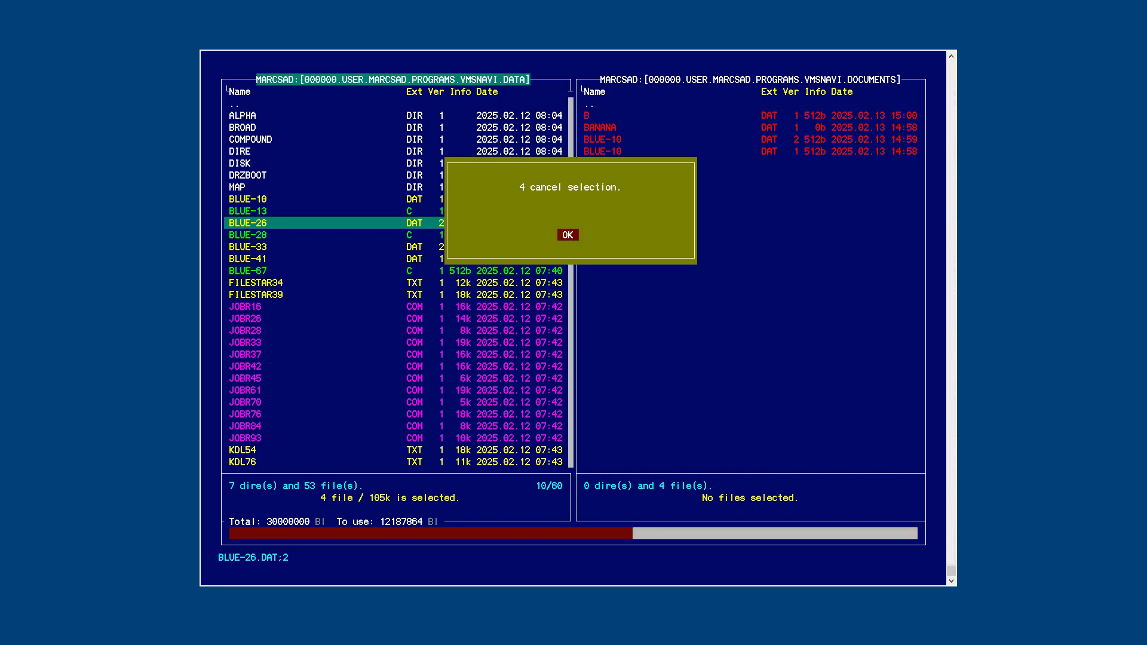
pyautogui.press('Return')
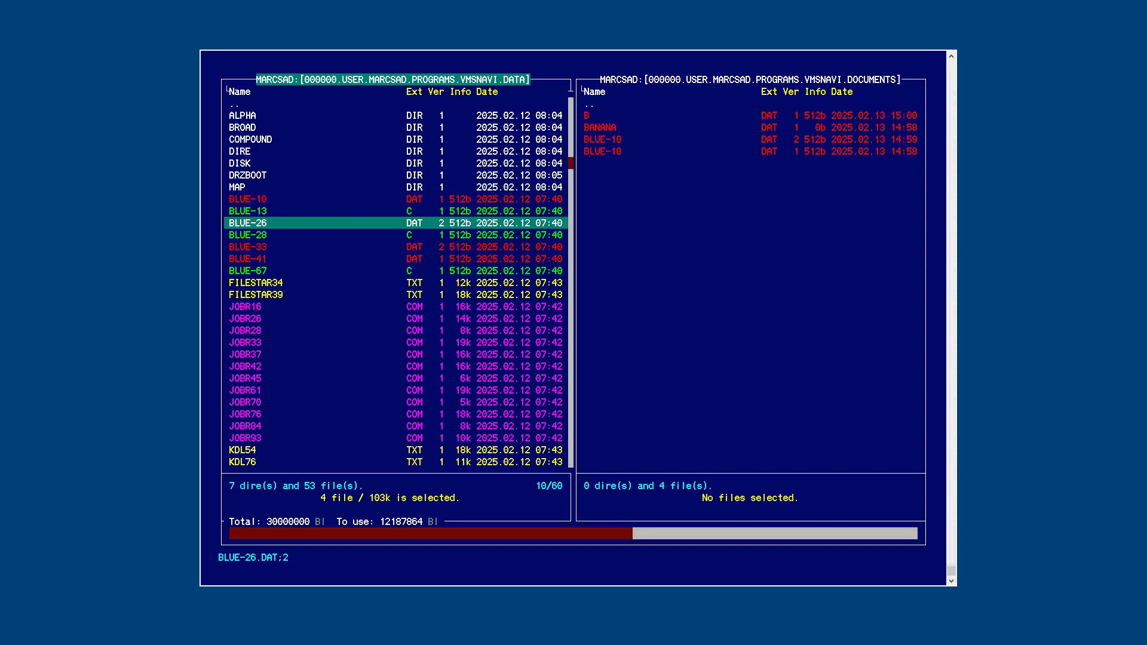
# Copy the selected TXT files from the DATA directory to DOCUMENTS.
pyautogui.press('F5')
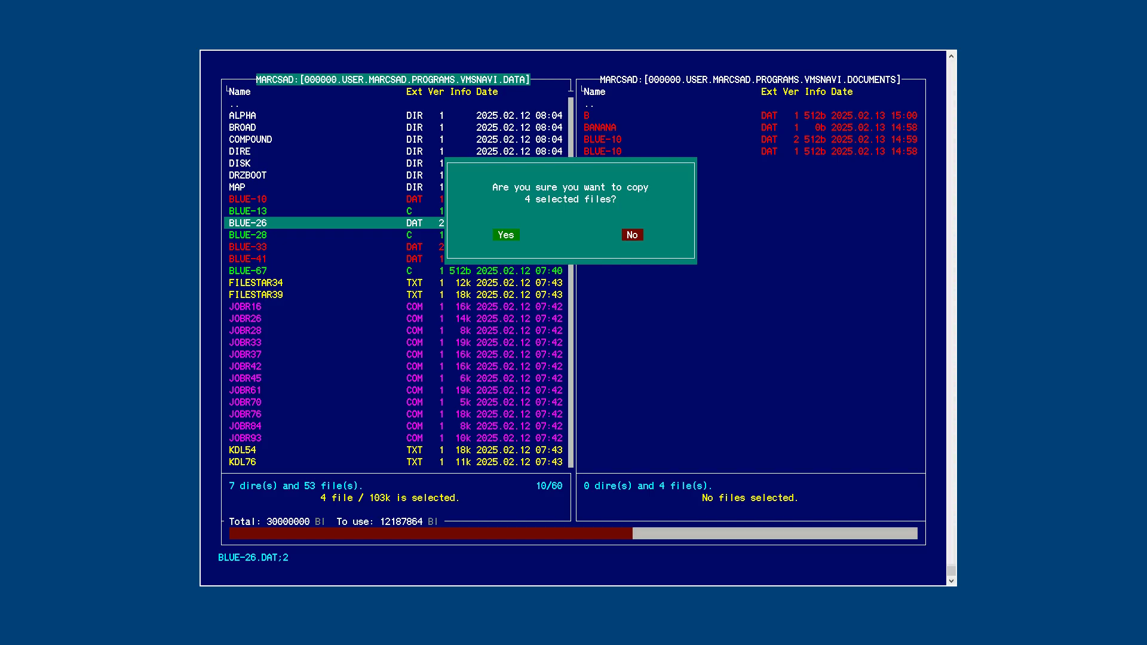
pyautogui.press('y')
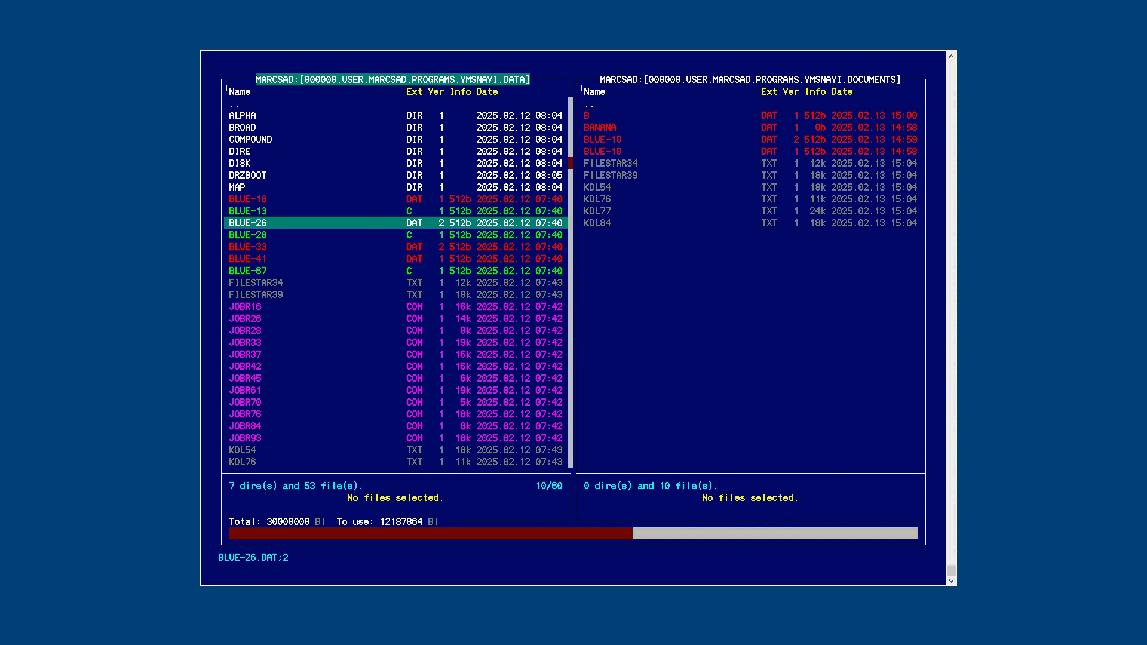
# Delete BLUE-26.DAT;2 from the DATA directory.
pyautogui.press('F8')
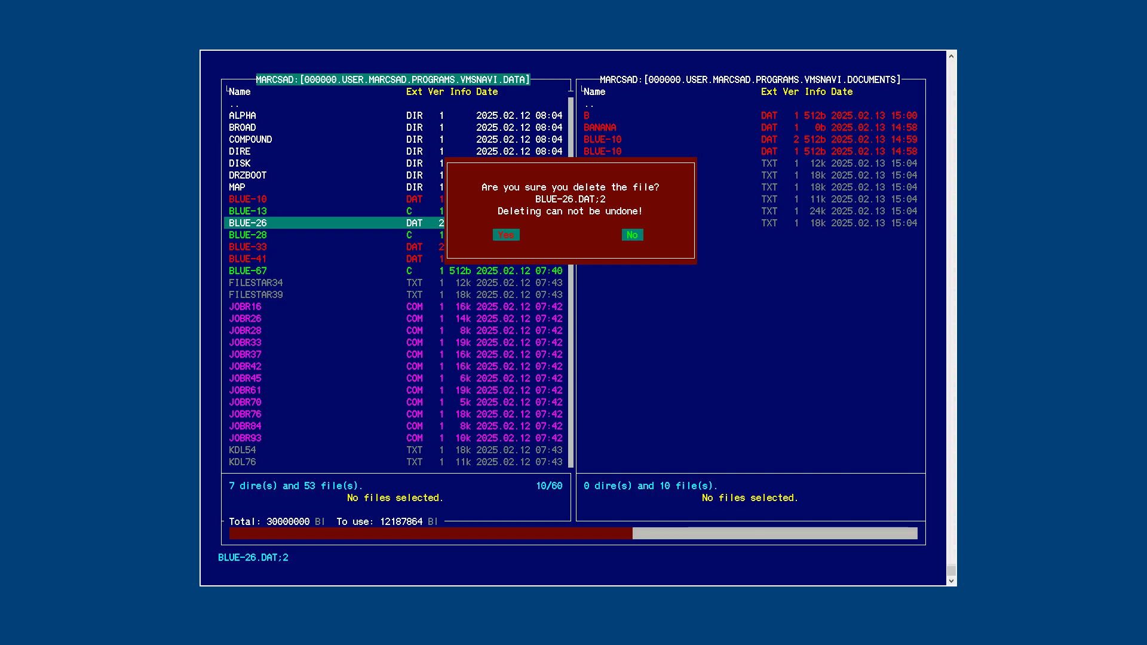
pyautogui.press('y')
# Go up from DOCUMENTS to the VMSNAVI directory in the other file panel and try to delete the DOCUMENTS directory.
pyautogui.press('Tab')
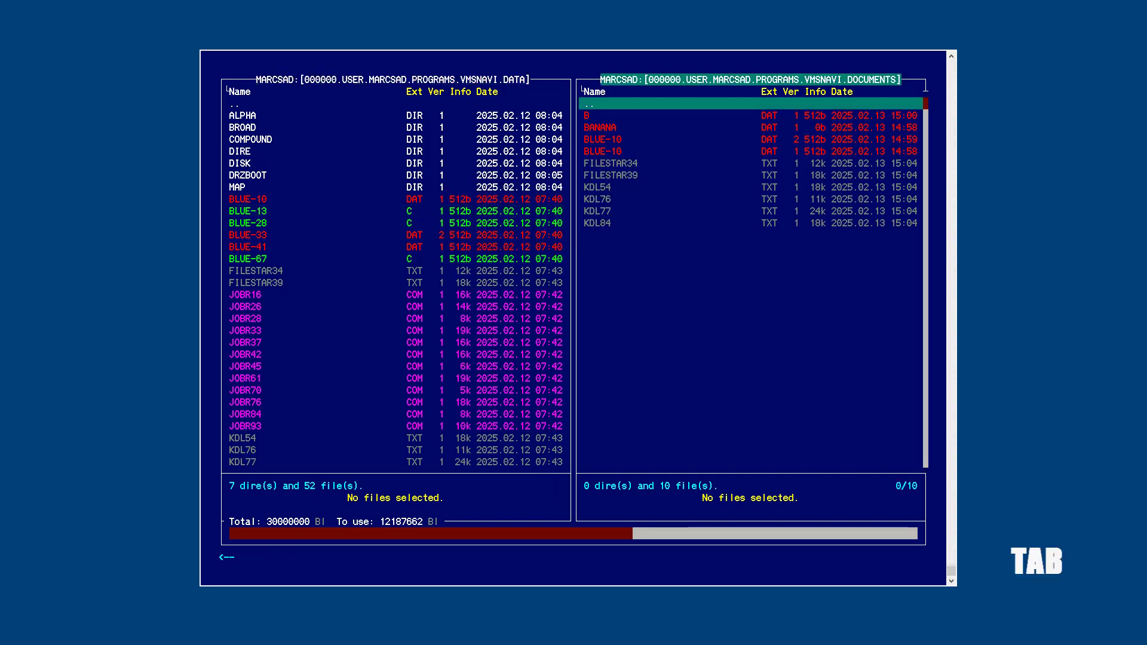
pyautogui.press('Return')
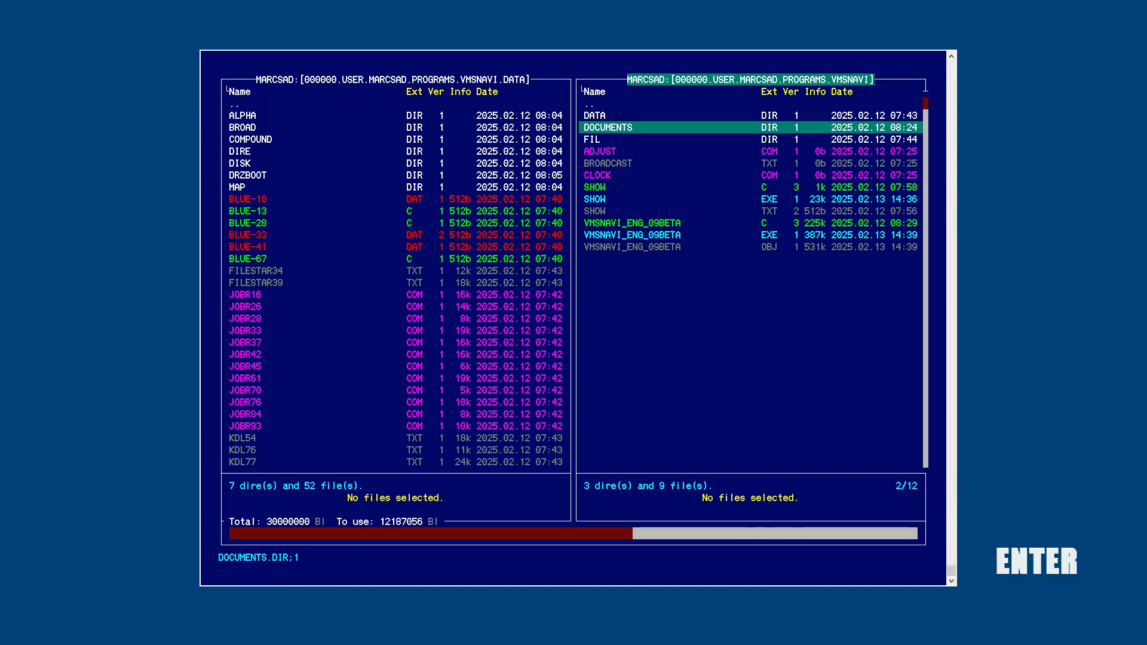
pyautogui.press('F8')
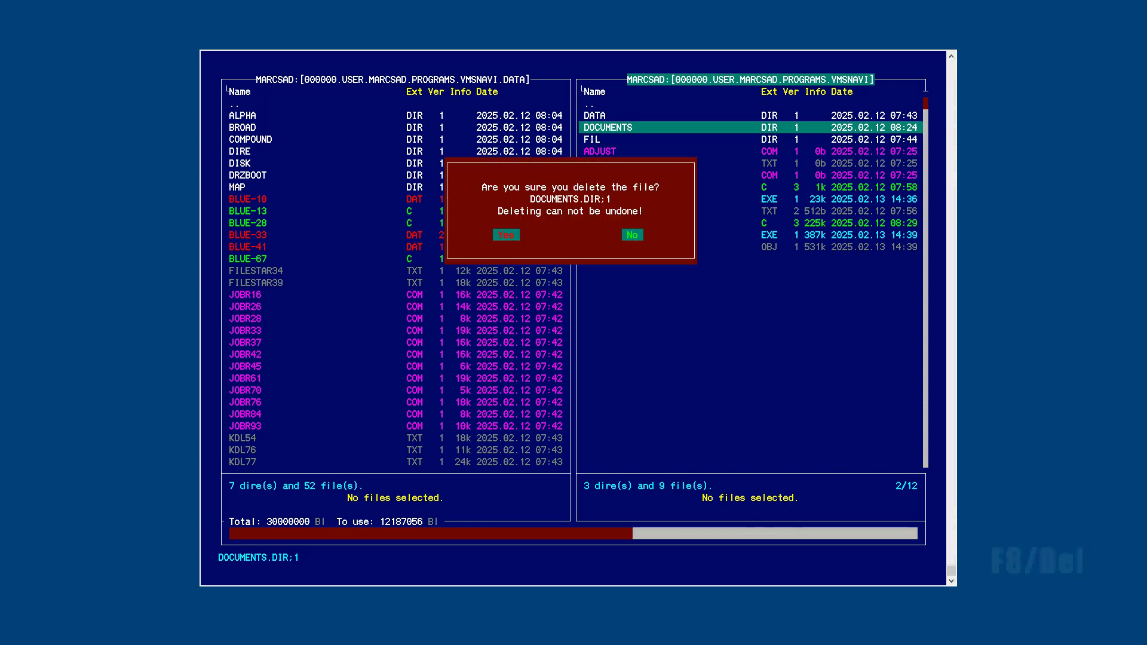
pyautogui.press('y')
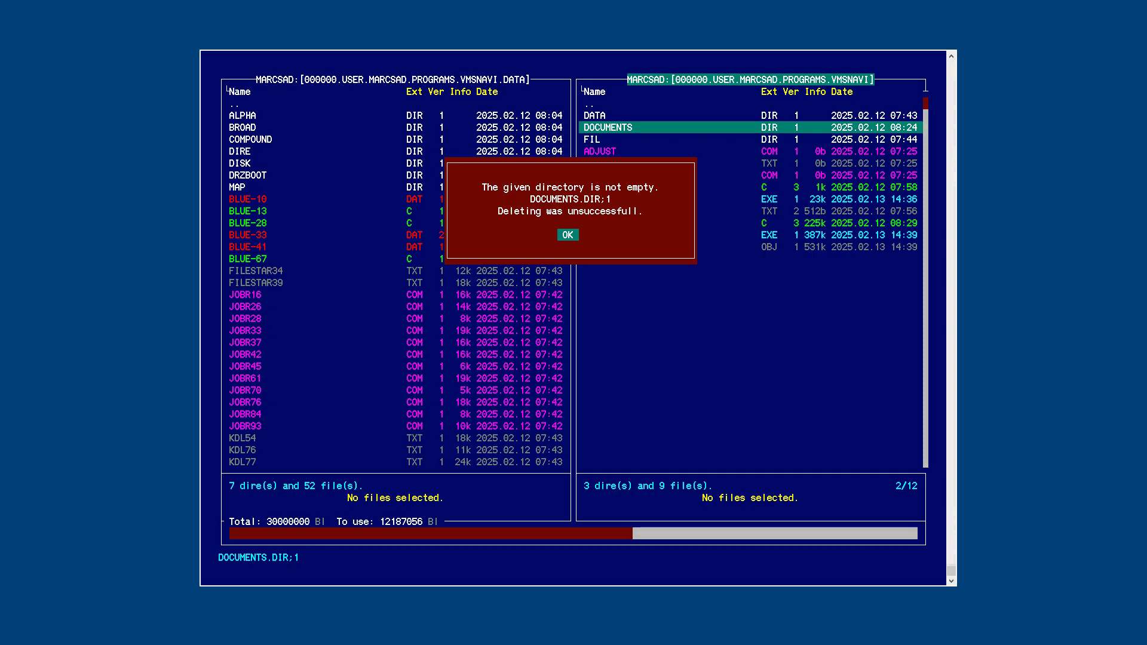
pyautogui.press('Return')
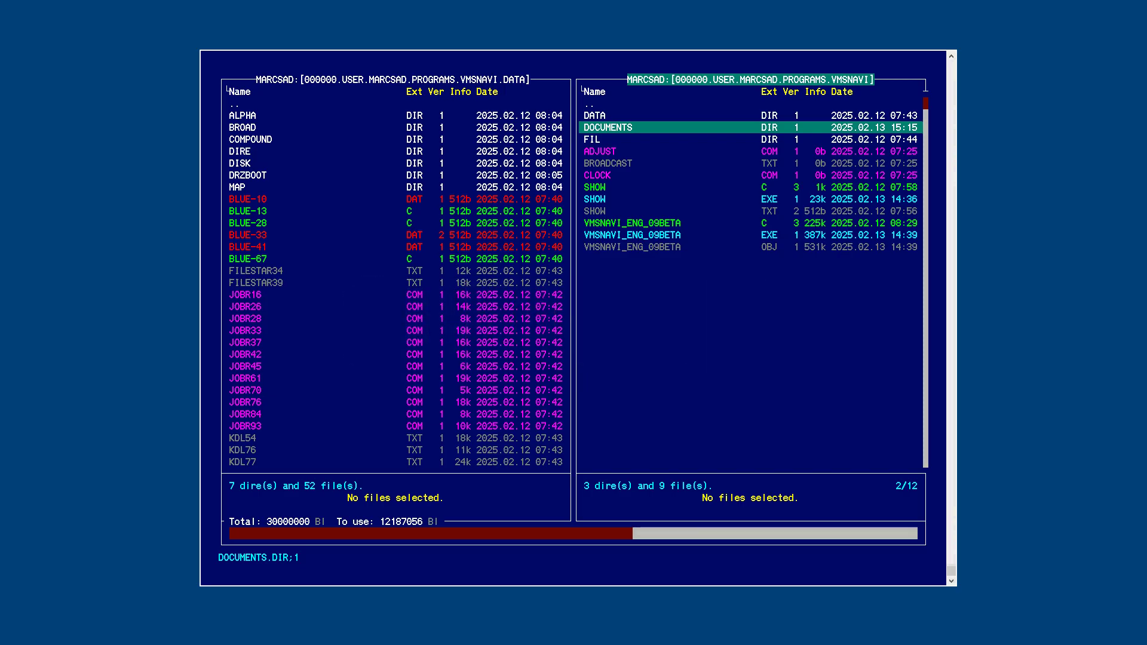
# Create a new directory named test inside the VMSNAVI directory.
pyautogui.press('F7')
pyautogui.write('test')
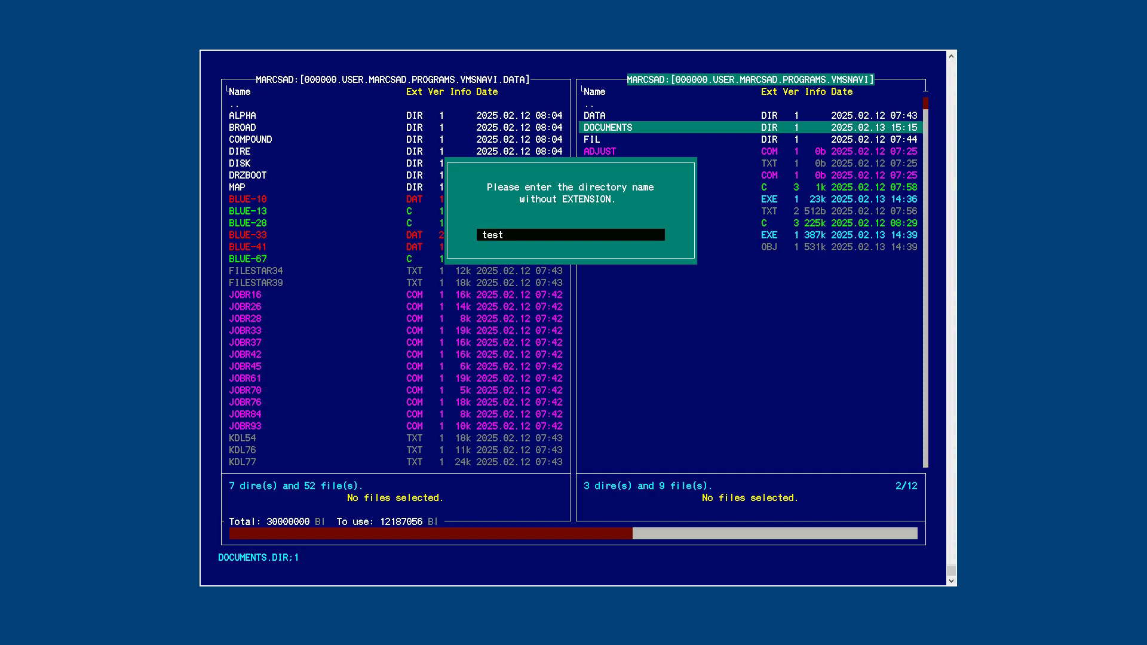
pyautogui.press('Return')
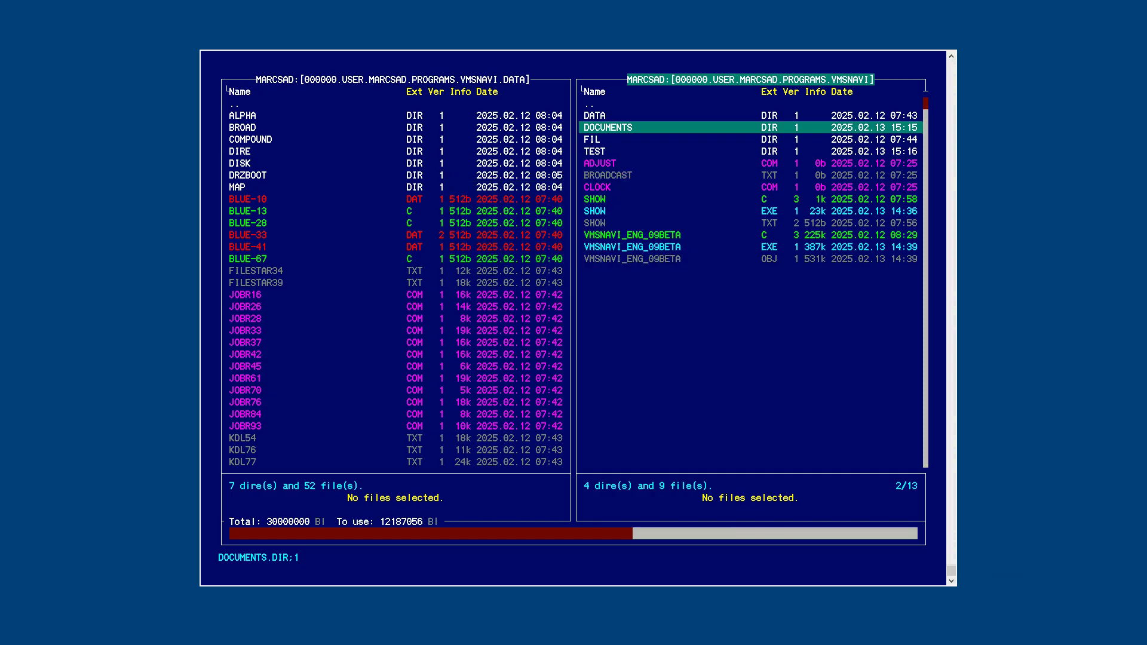
# Open the TEST directory in the current file panel and go up from DATA to the VMSNAVI directory in the other one.
pyautogui.press('Down')
pyautogui.press('Down')
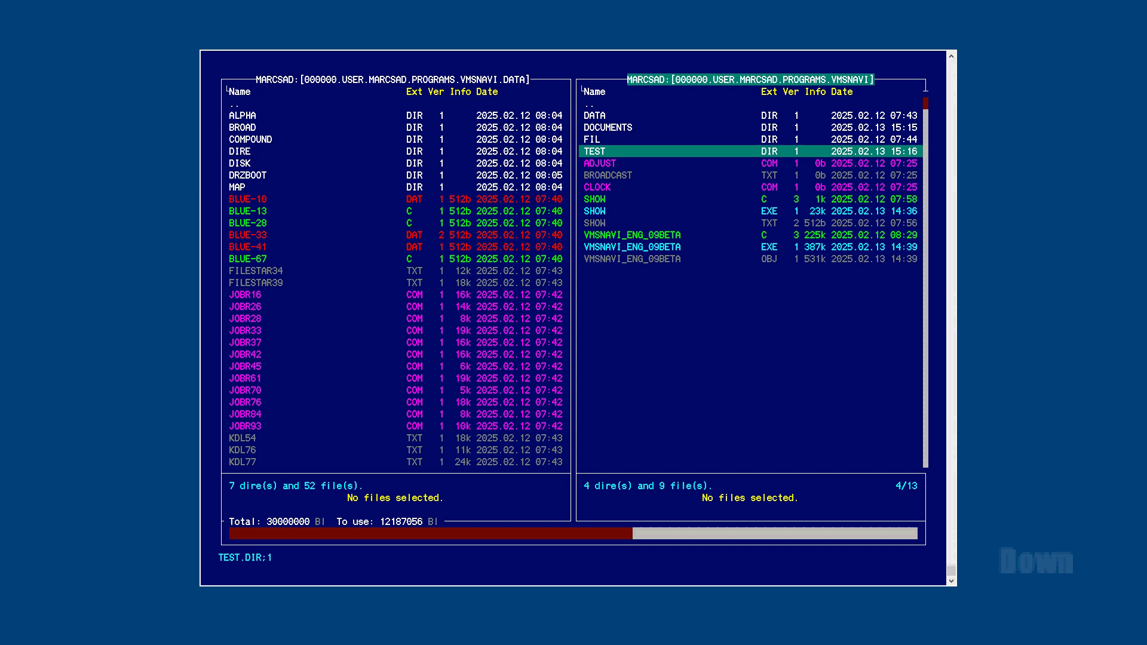
pyautogui.press('Return')
pyautogui.press('Tab')
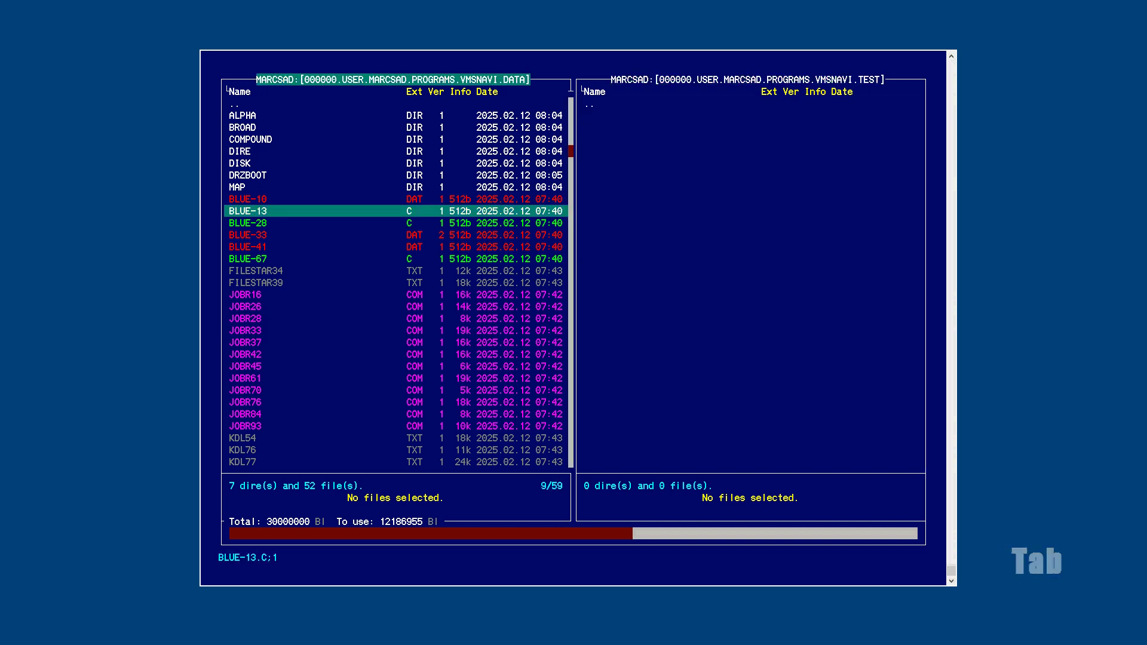
pyautogui.press('Home')
pyautogui.press('Return')
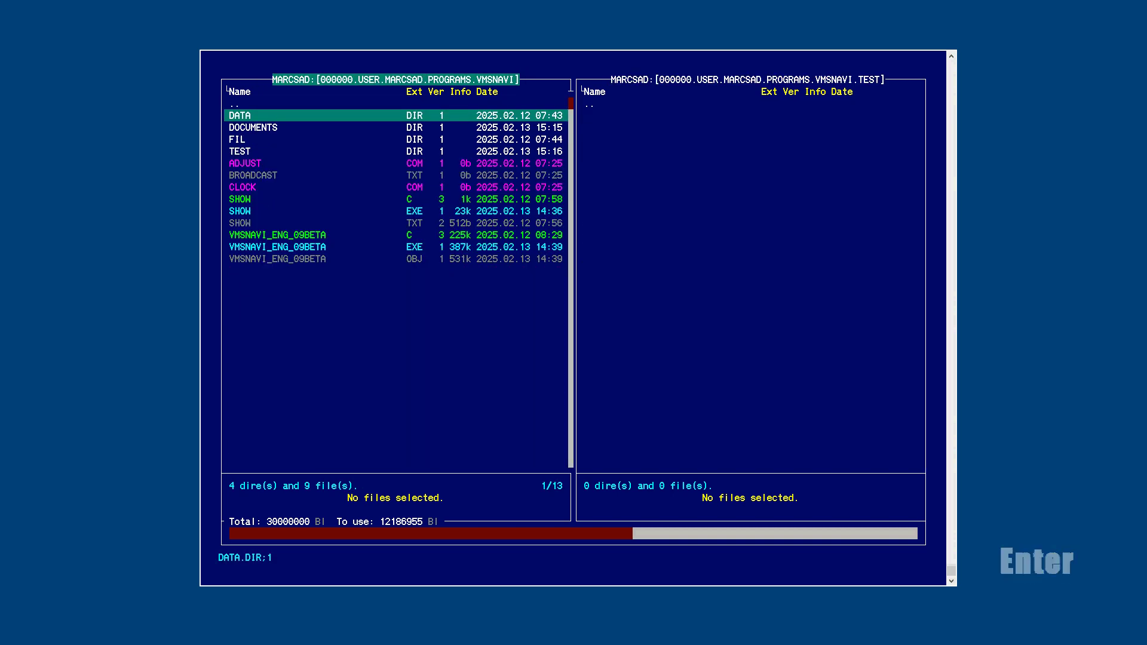
# Try to delete the TEST directory from VMSNAVI while it is open in the other file panel.
pyautogui.press('Down')
pyautogui.press('Down')
pyautogui.press('Down')
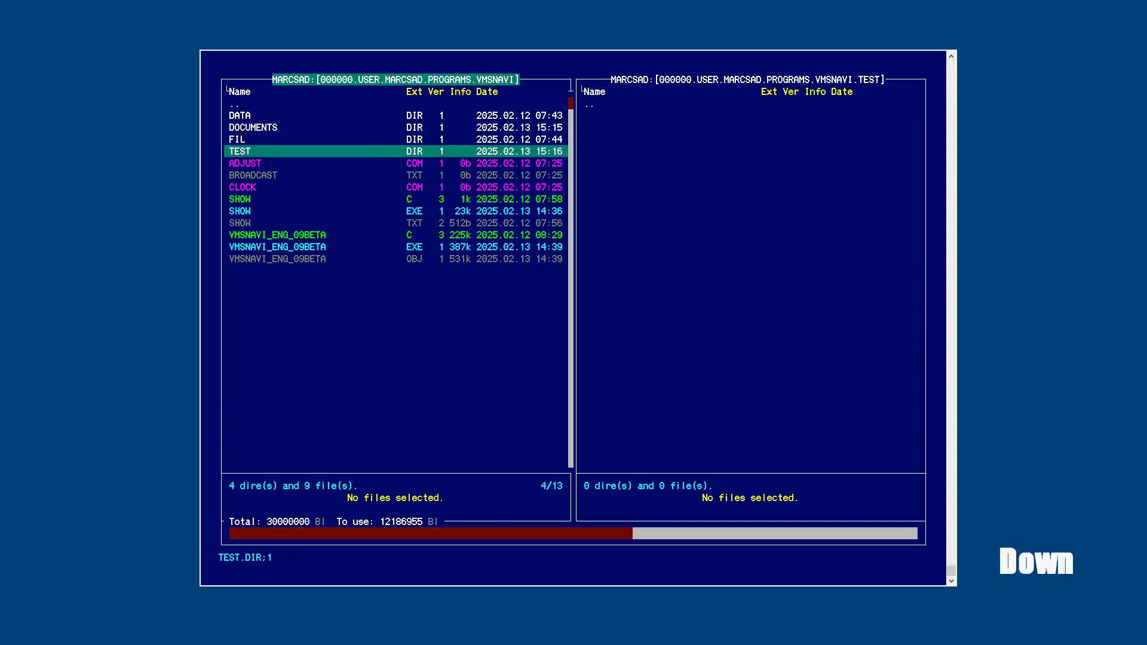
pyautogui.press('F8')
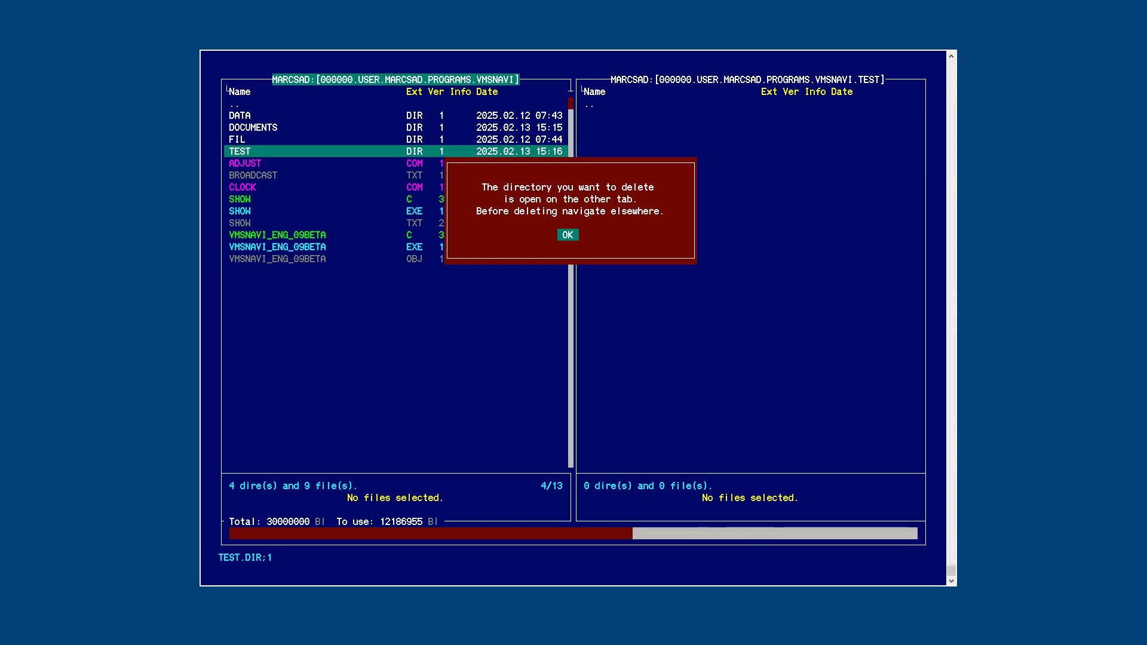
pyautogui.press('Return')
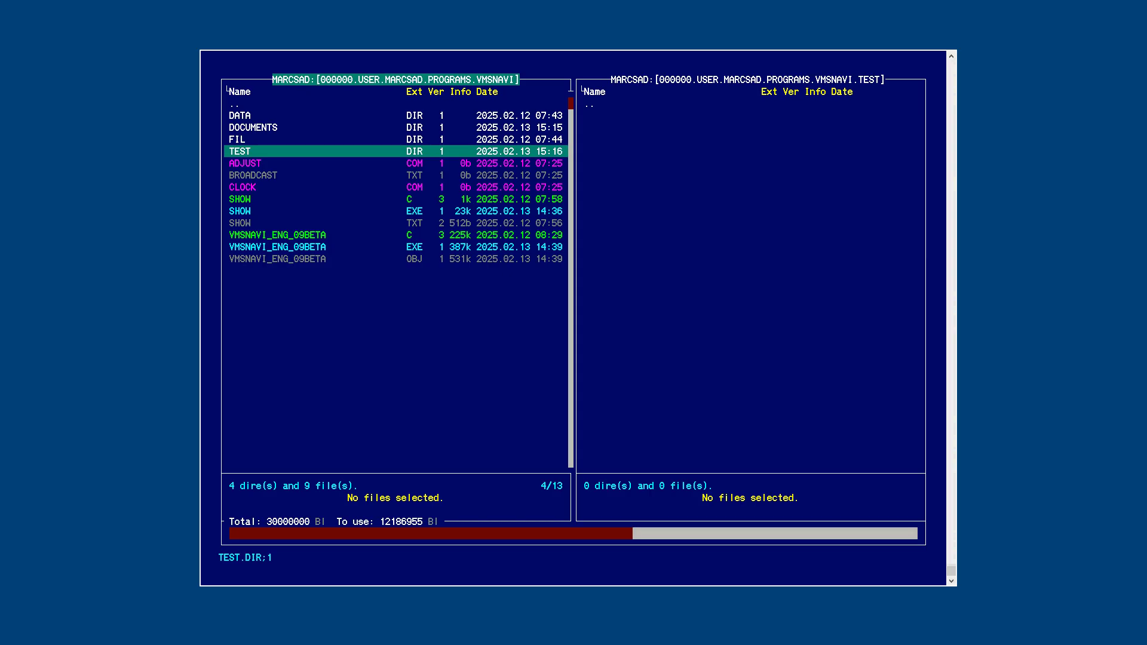
# Create the file a.a three times in the TEST directory to produce three versions of it.
pyautogui.press('Tab')
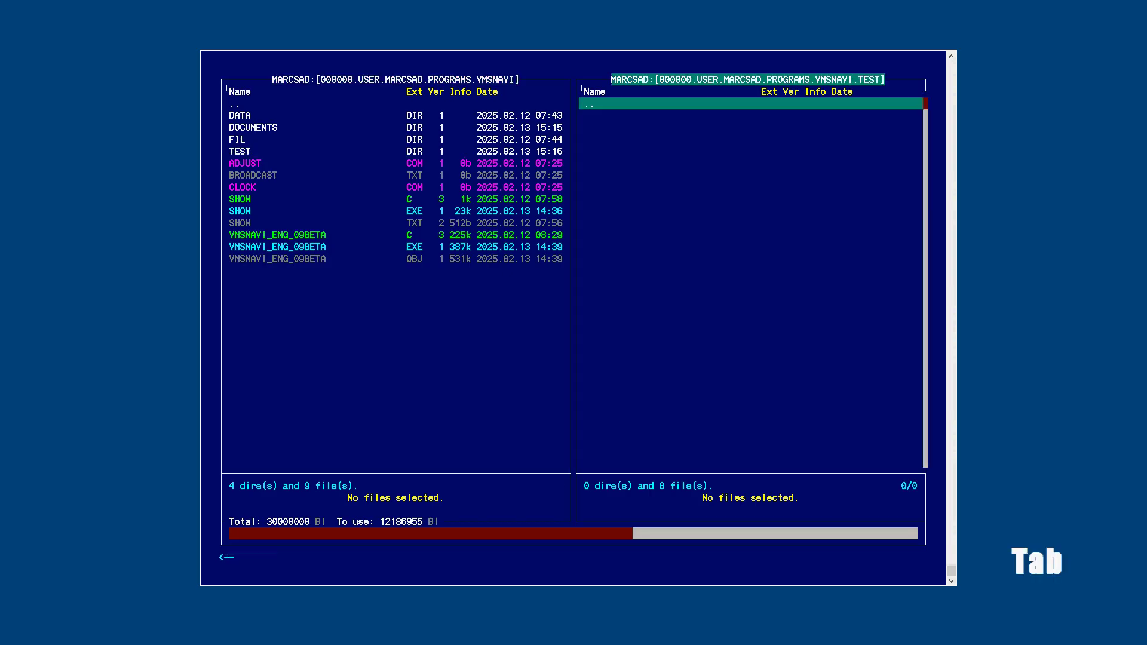
pyautogui.press('F1')
pyautogui.write('a')
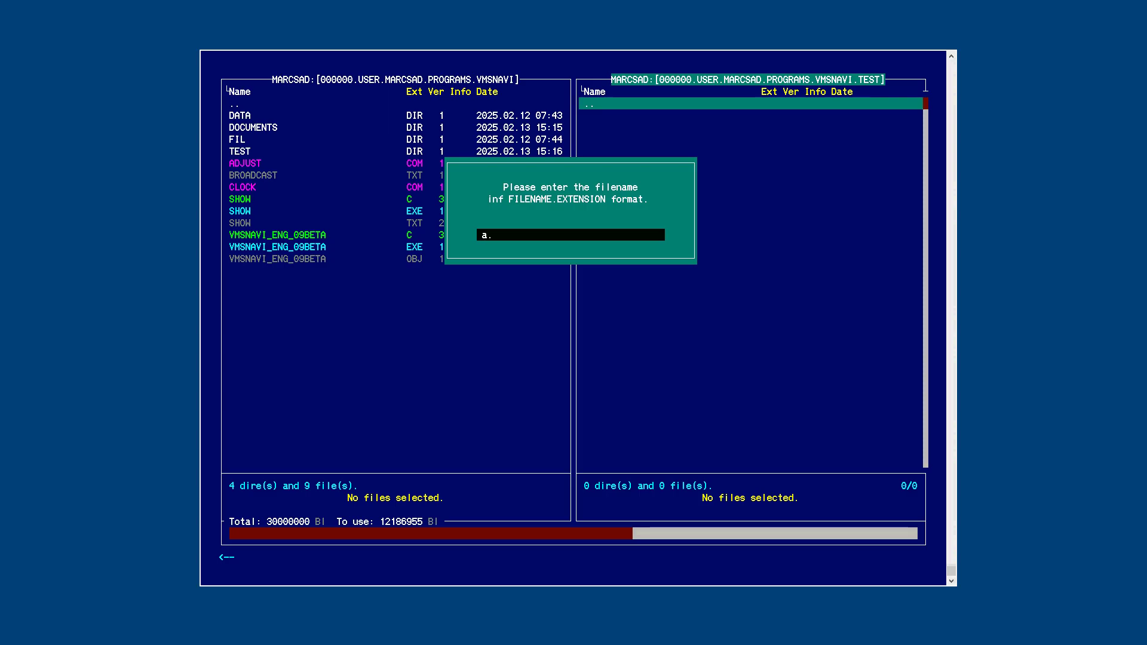
pyautogui.write('.a')
pyautogui.press('Return')
pyautogui.press('F1')
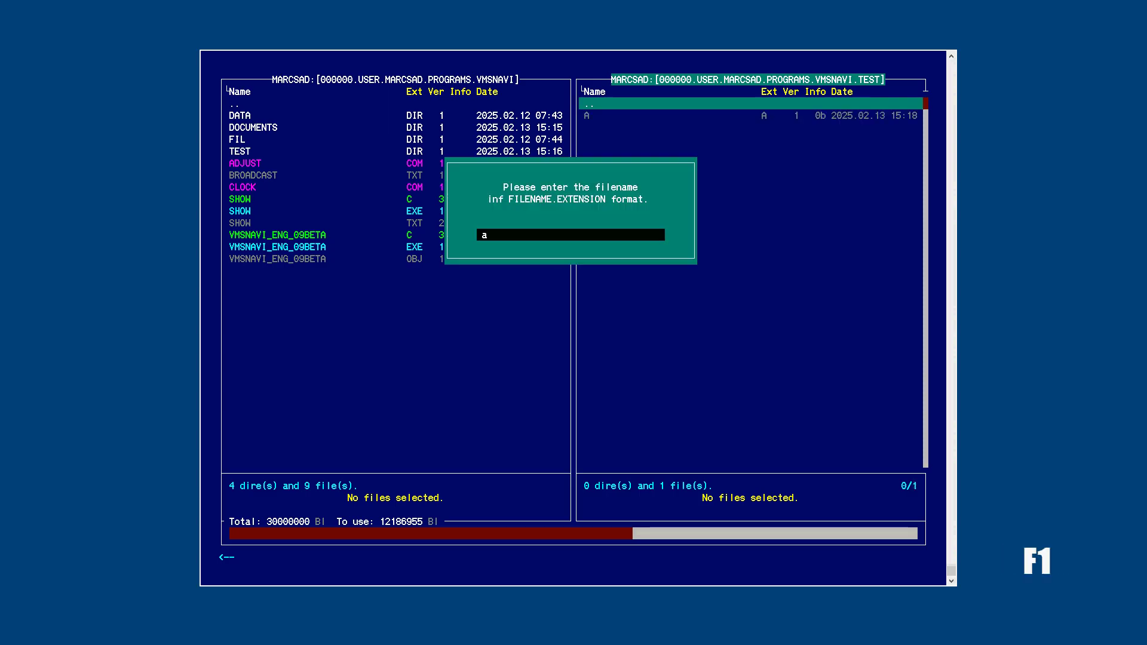
pyautogui.press('Return')
pyautogui.press('F1')
pyautogui.write('a.a')
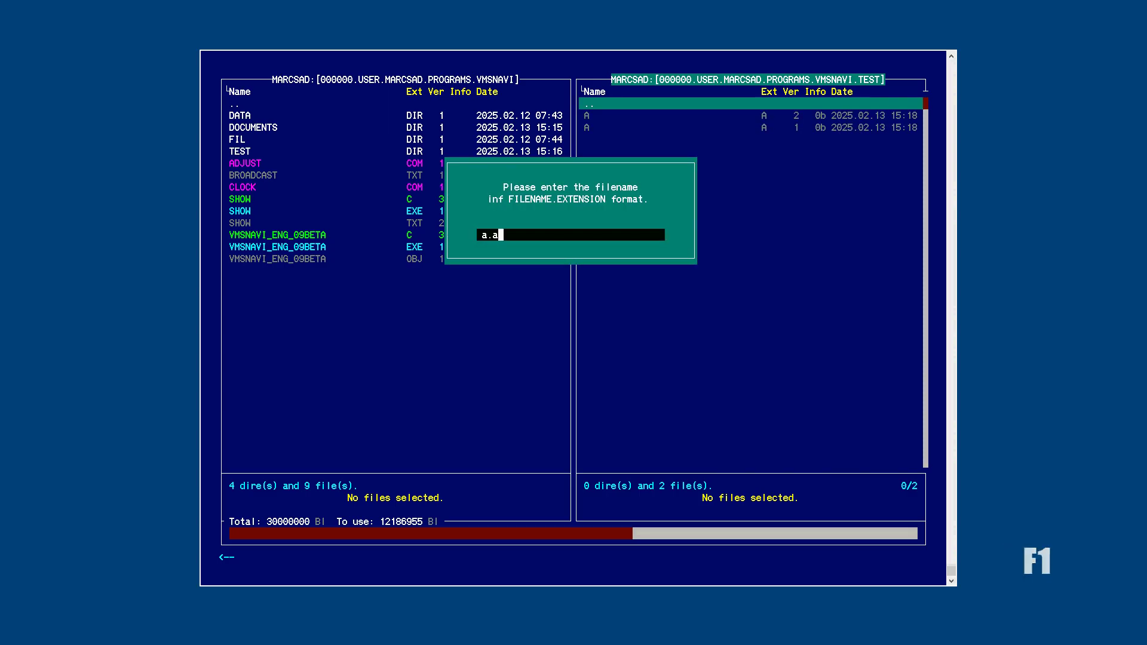
pyautogui.press('Return')
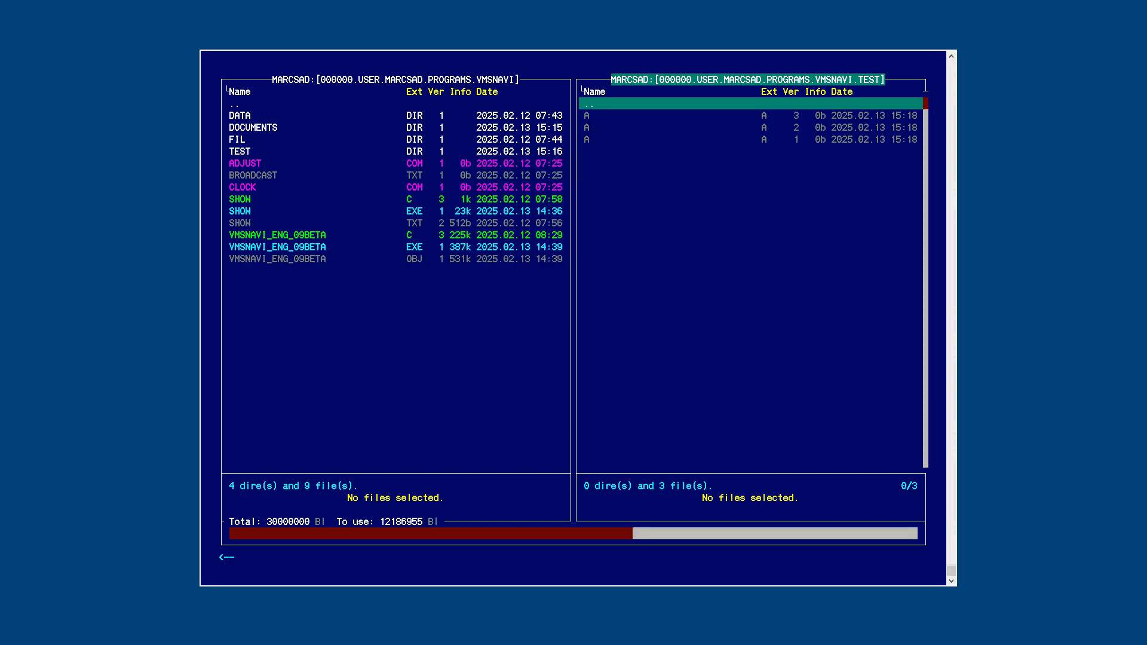
# Delete the lower versions of A.A in the TEST directory, keeping version 3.
pyautogui.press('Down')
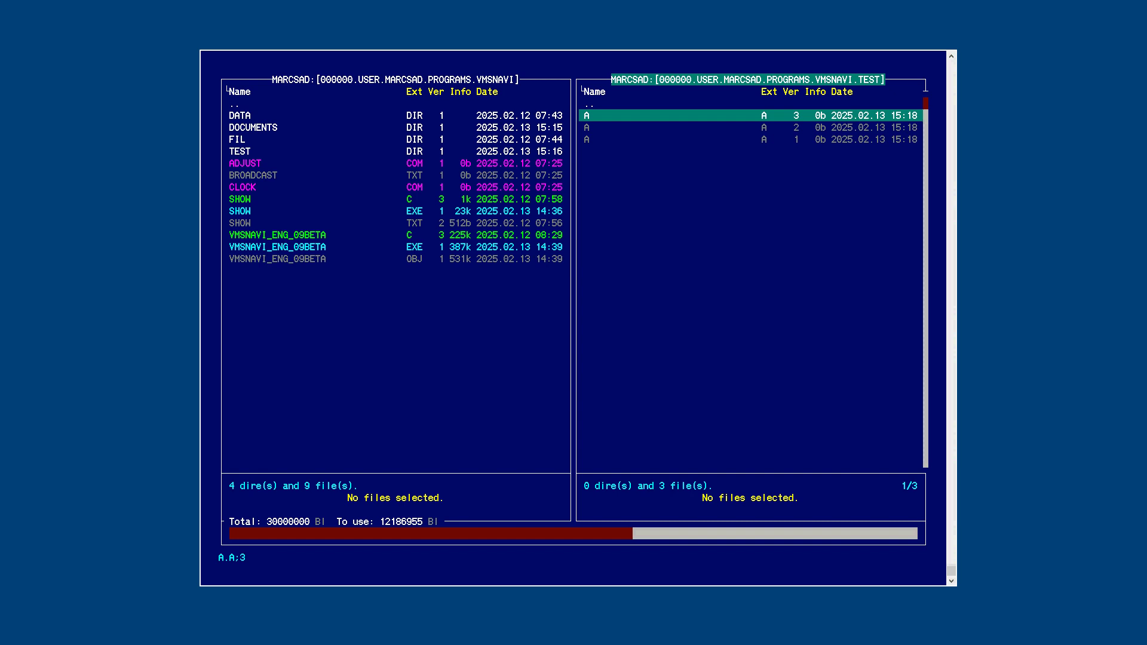
pyautogui.press('F11')
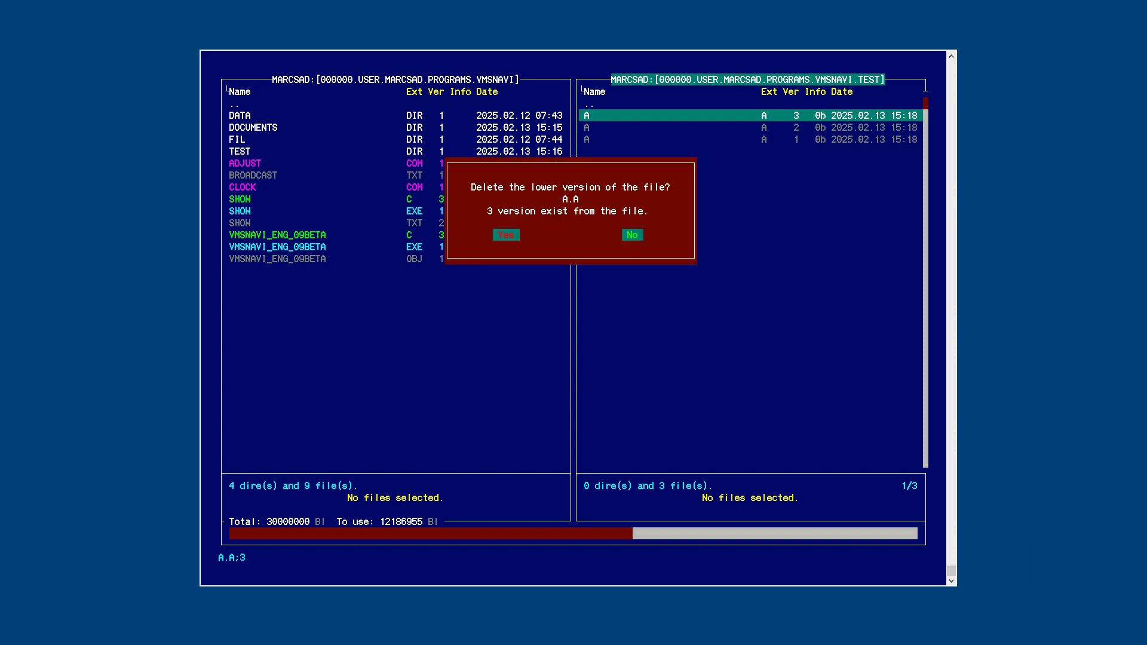
pyautogui.press('y')
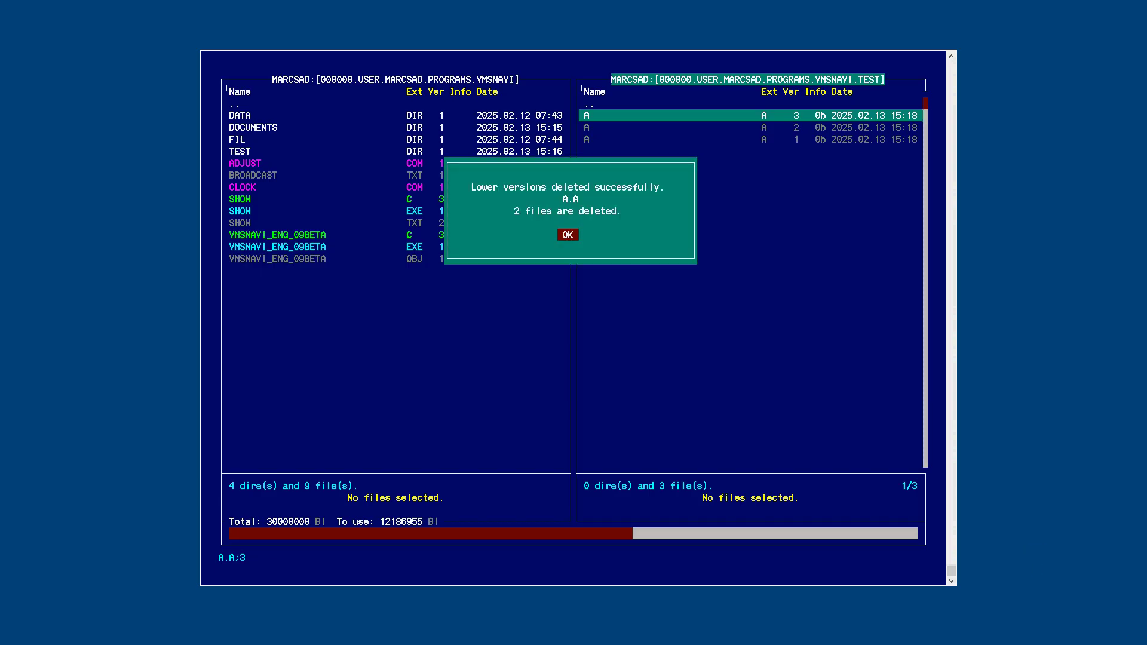
pyautogui.press('Return')
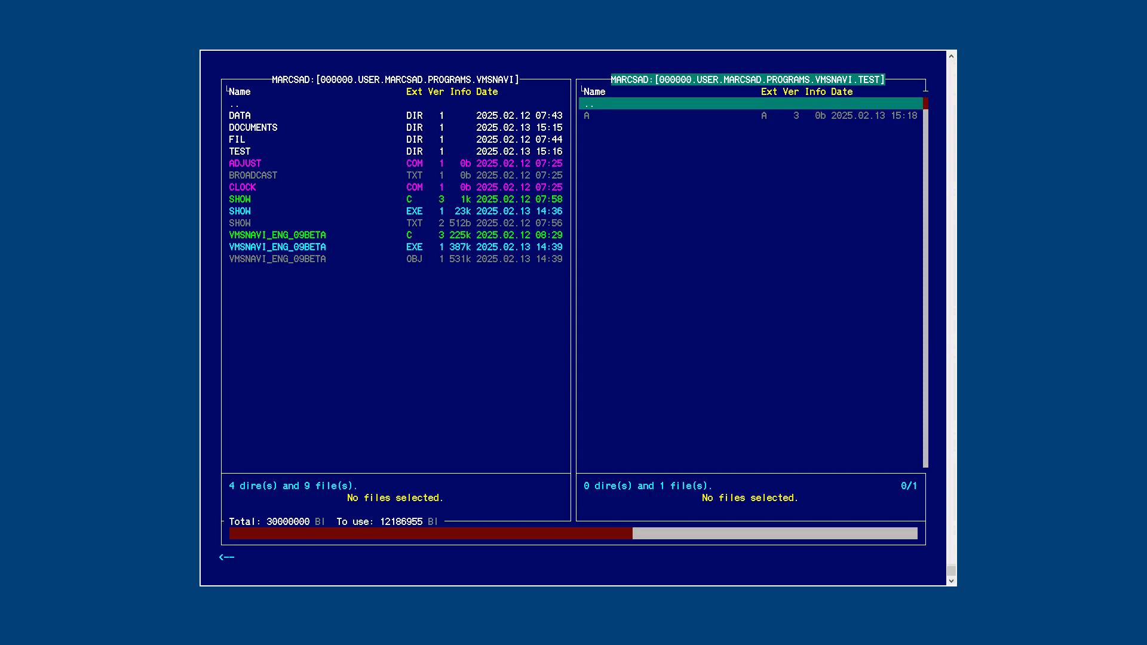
# Try to delete the lower versions of all files in the TEST directory.
pyautogui.press('BackSpace')
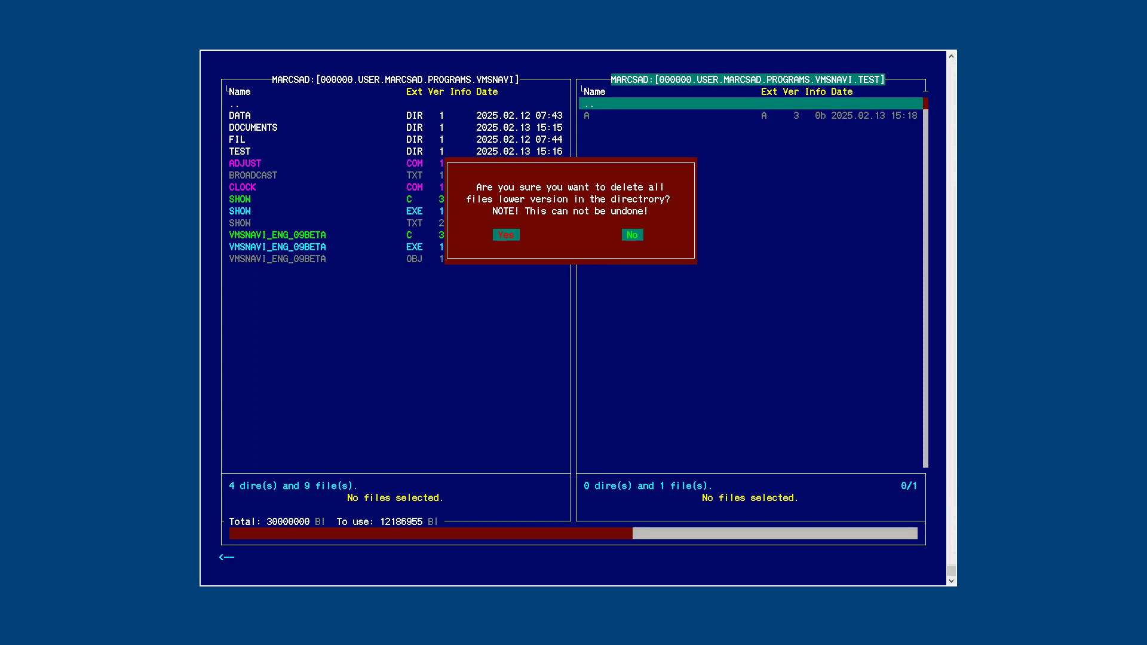
pyautogui.press('y')
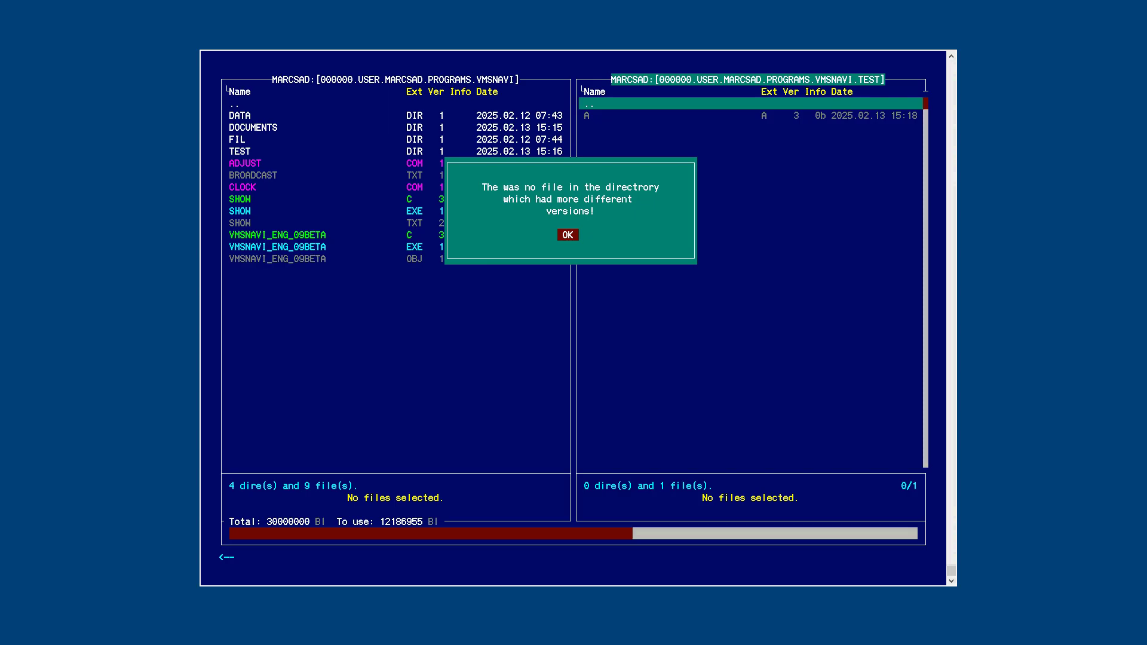
pyautogui.press('Return')
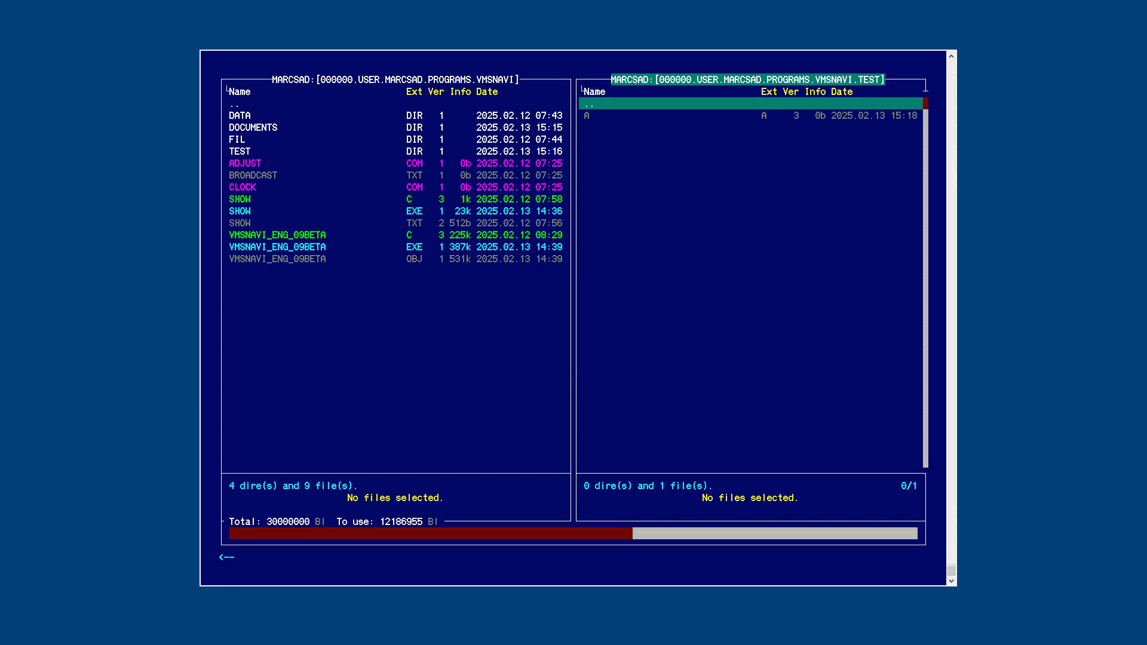
# Try to change the owner of the file A.A;3.
pyautogui.press('Down')
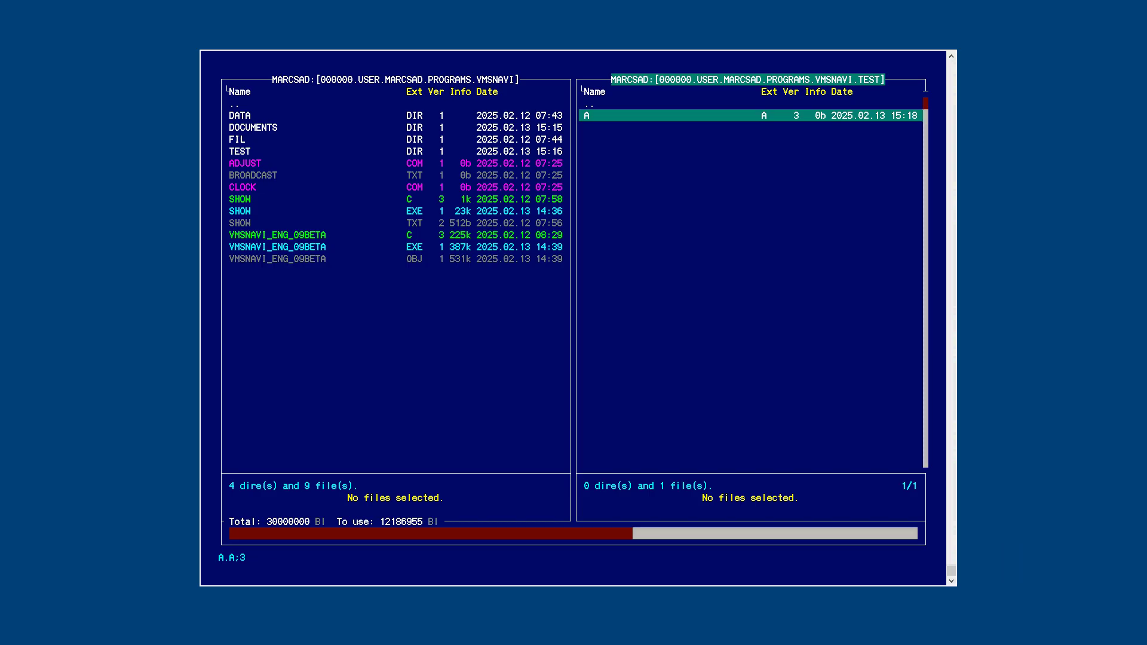
pyautogui.hotkey('ctrl', 'w')
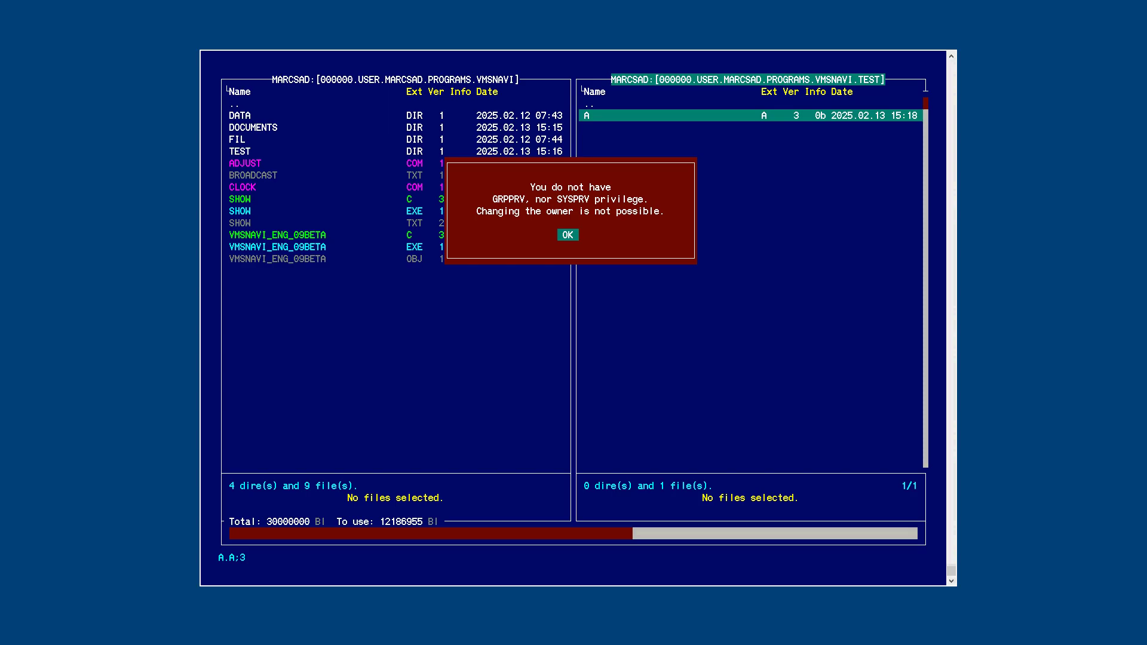
pyautogui.press('Return')
# Go up to the VMSNAVI directory and grant Group write access to the TEST directory, applying the change to its whole directory structure.
pyautogui.press('Up')
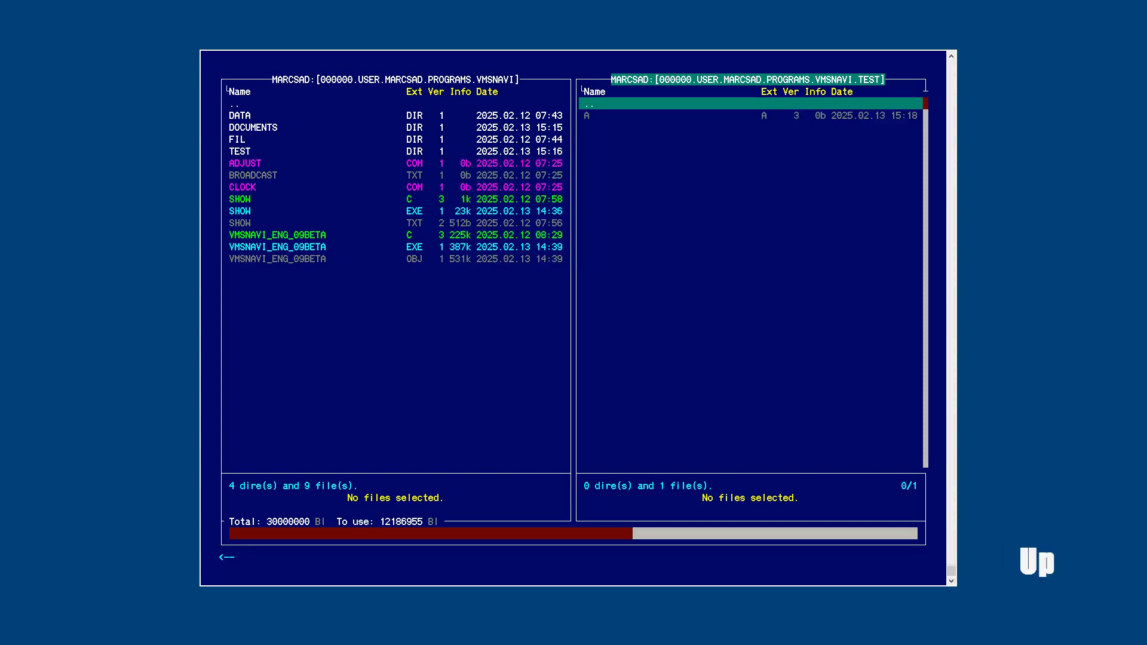
pyautogui.press('Return')
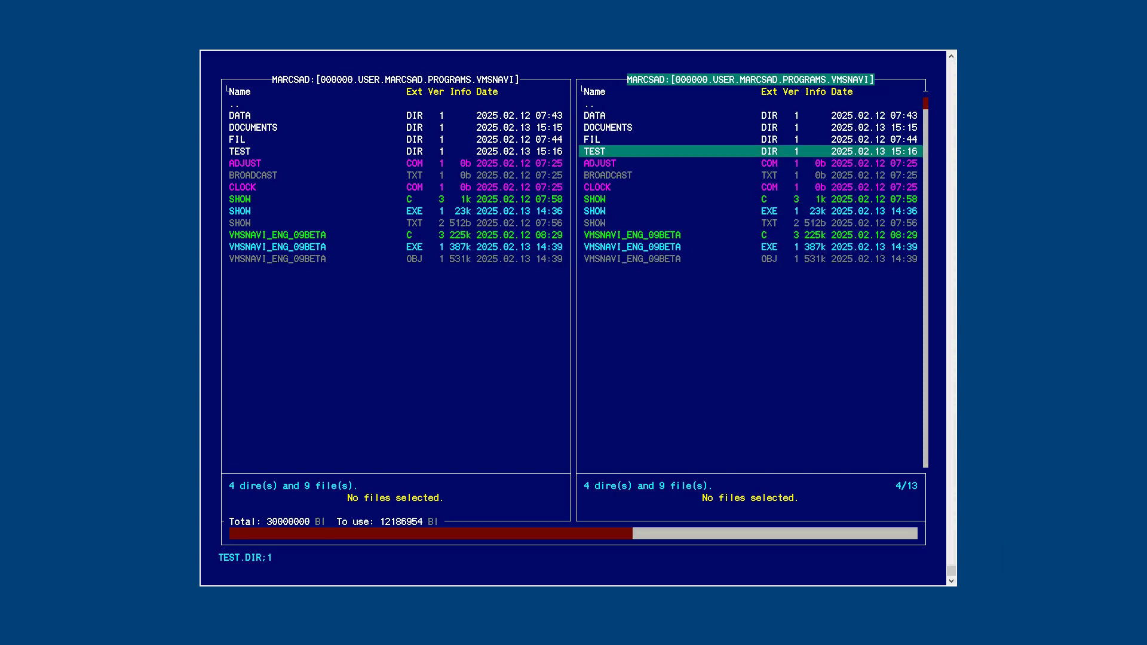
pyautogui.press('-')
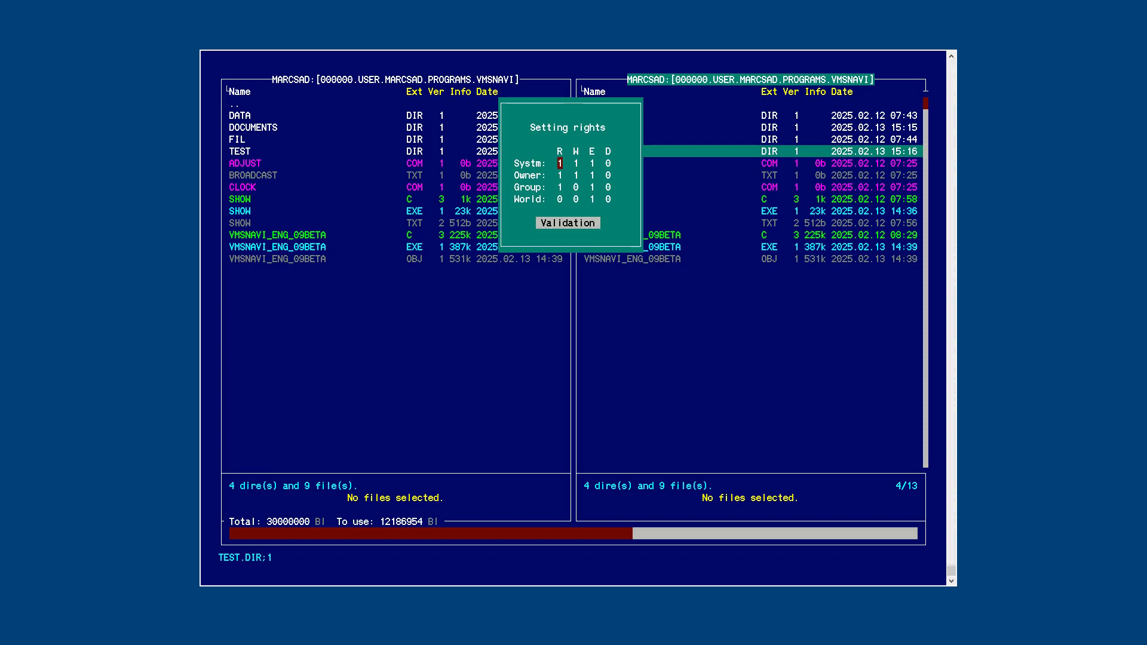
pyautogui.press('Down')
pyautogui.press('Down')
pyautogui.press('Right')
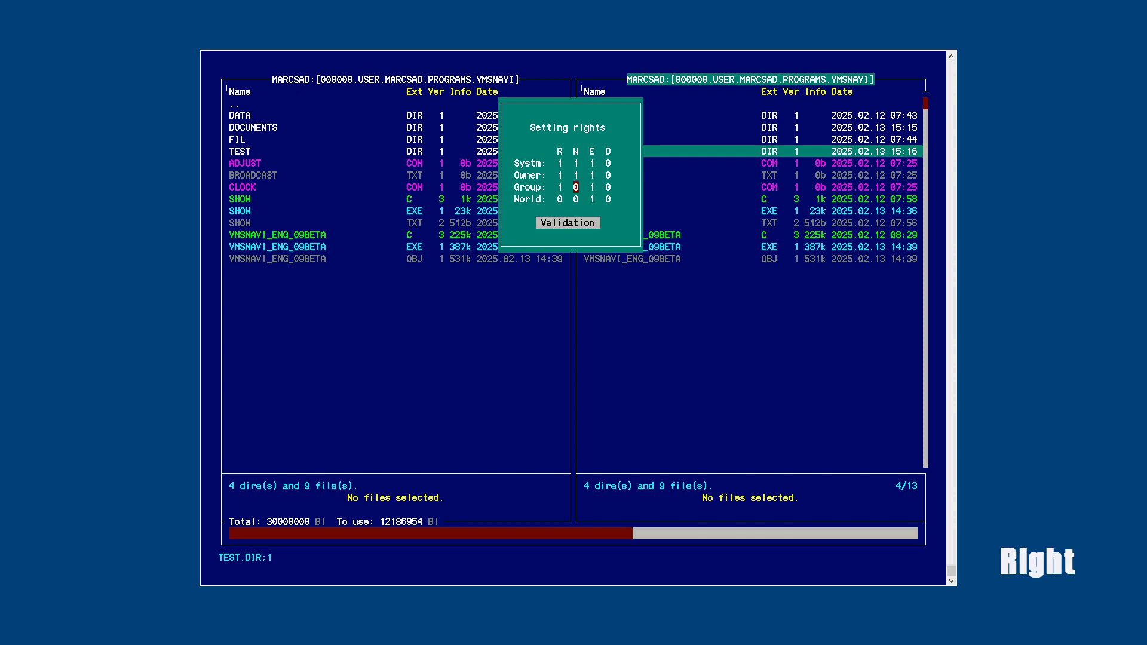
pyautogui.press('space')
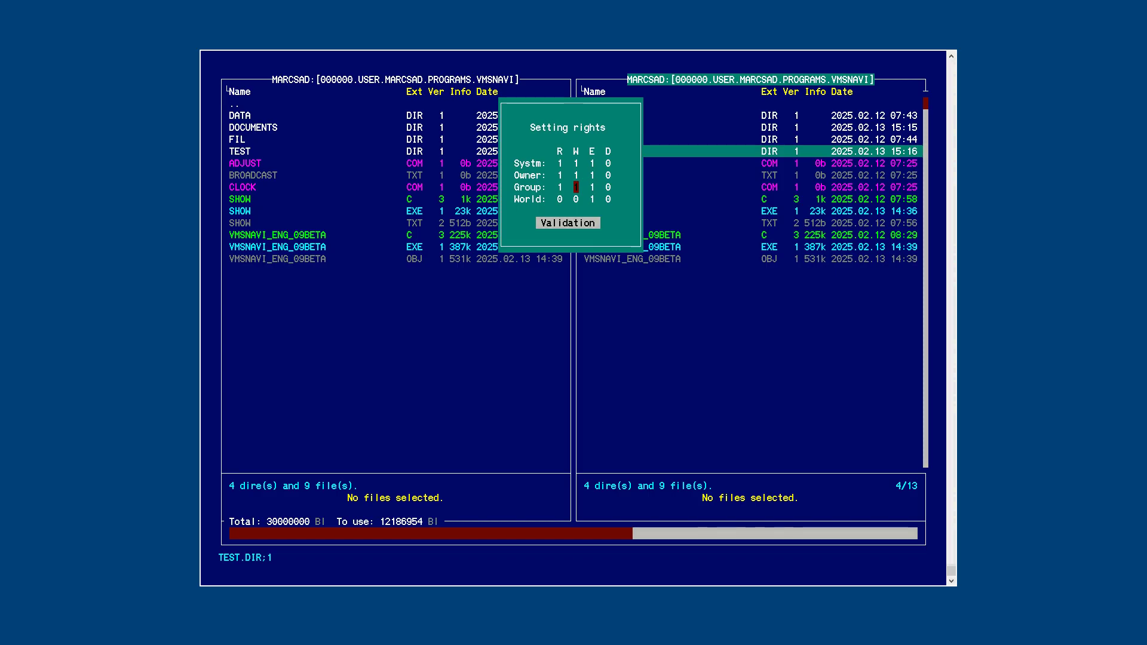
pyautogui.press('Return')
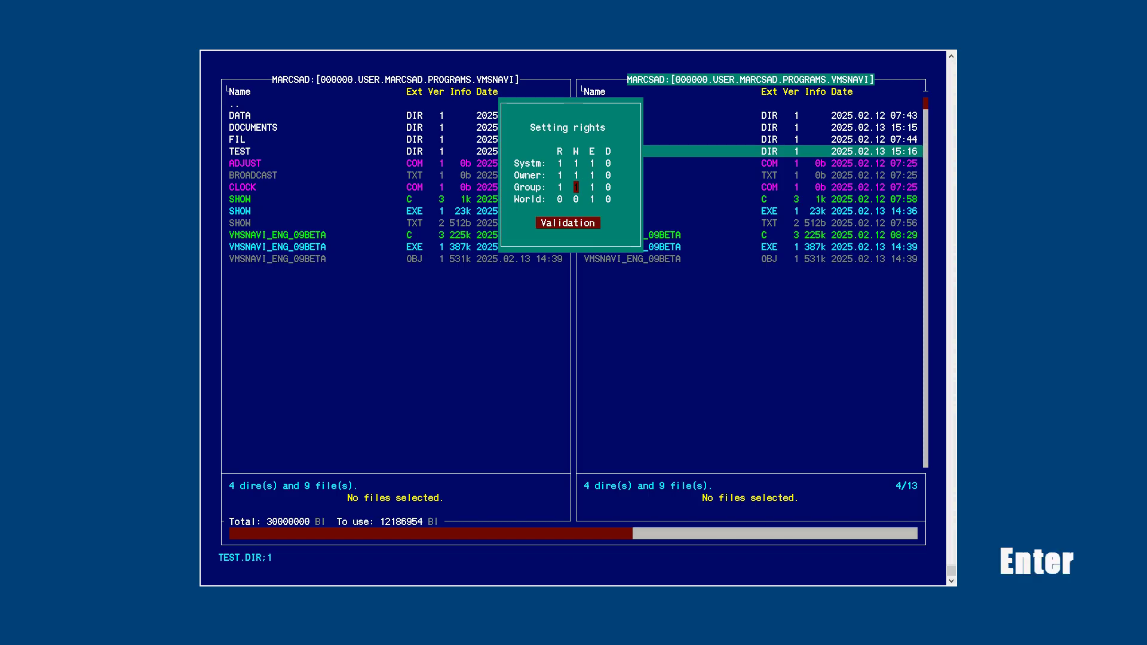
pyautogui.press('Return')
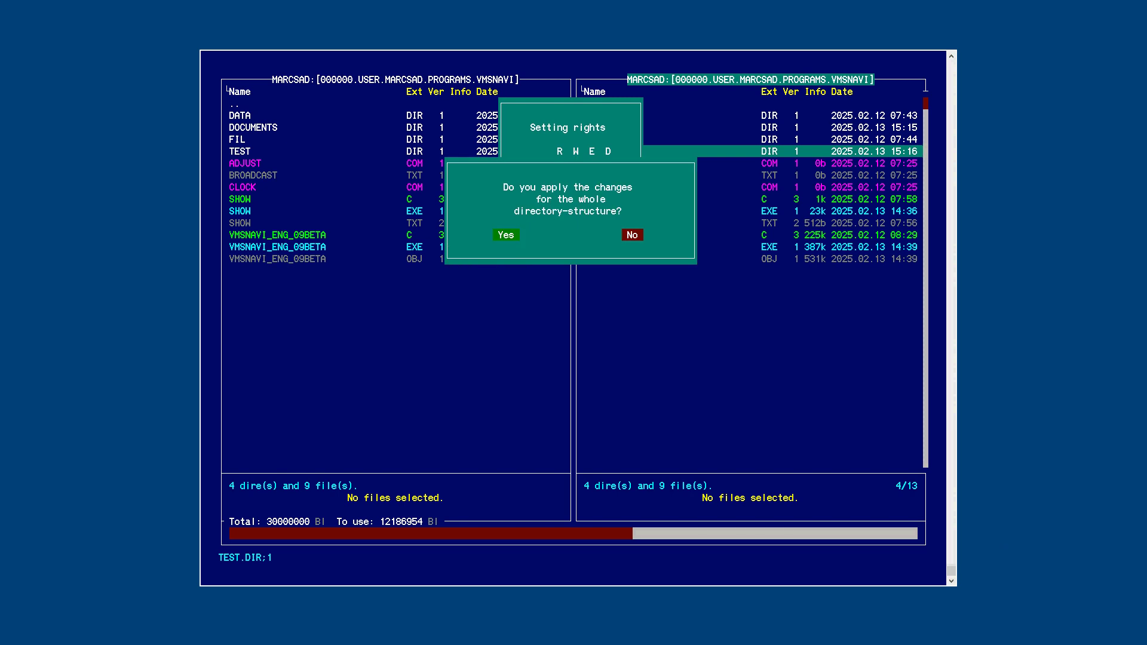
pyautogui.press('y')
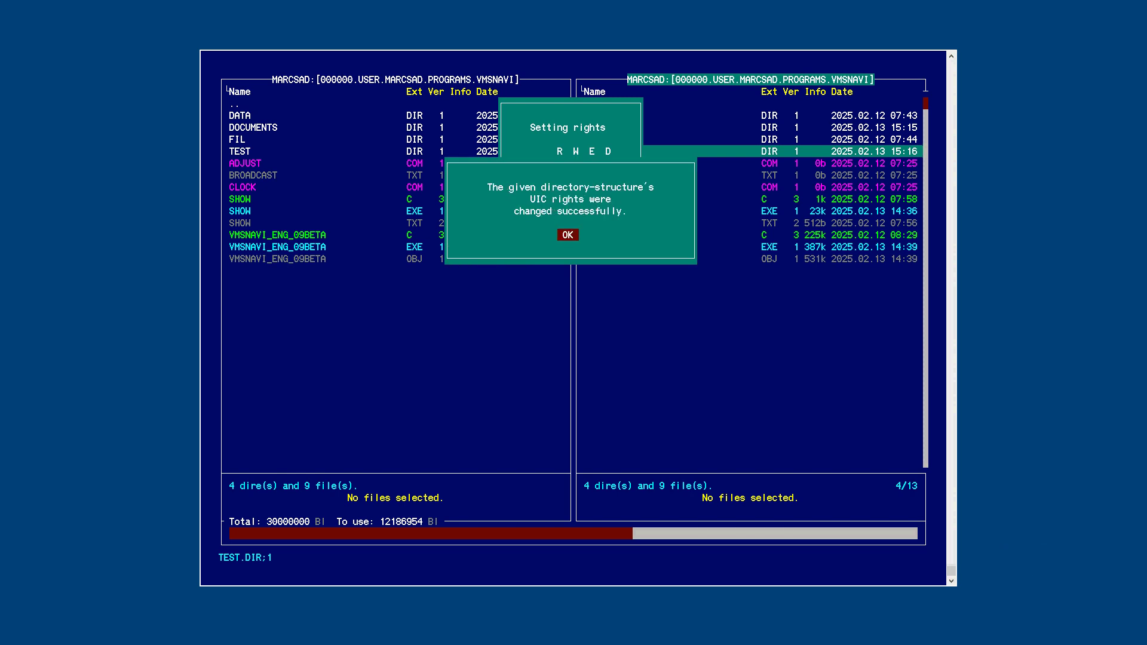
pyautogui.press('Return')
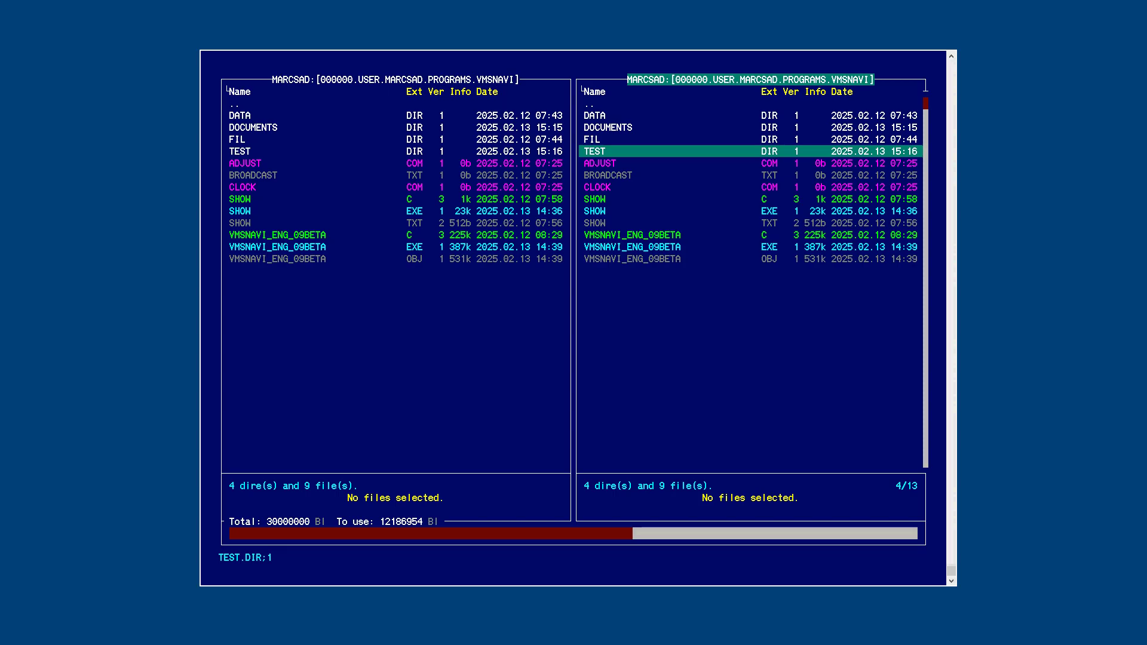
# Open VMSNAVI_ENG_09BETA.C in the text editor to view its source, and exit back to the file manager.
pyautogui.press('v')
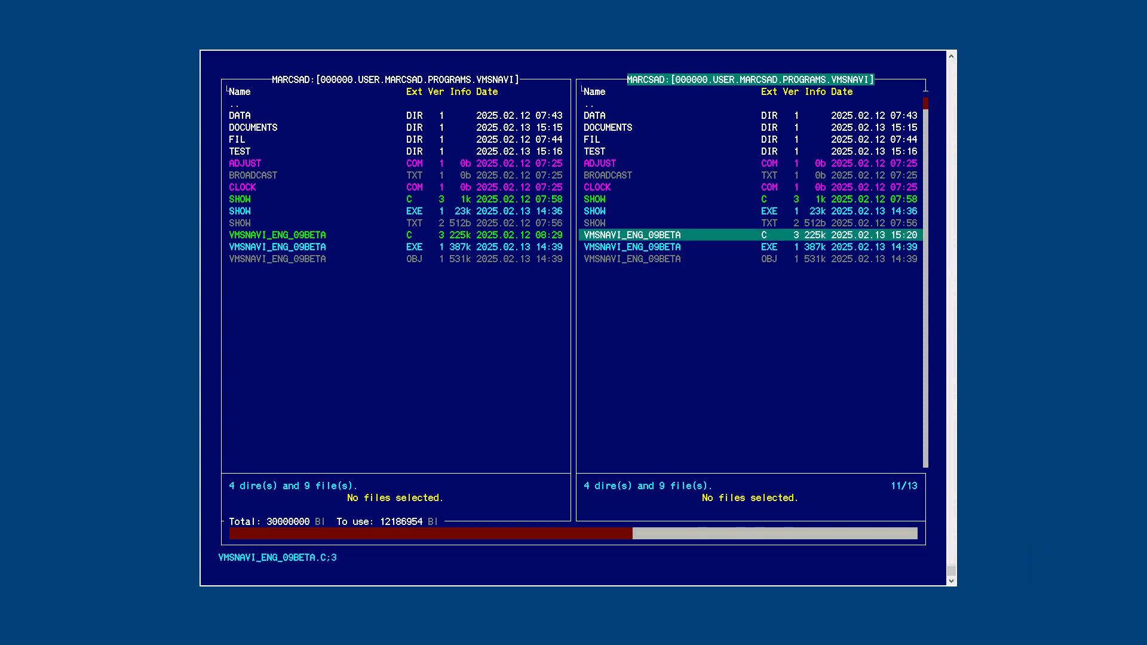
pyautogui.press('F4')
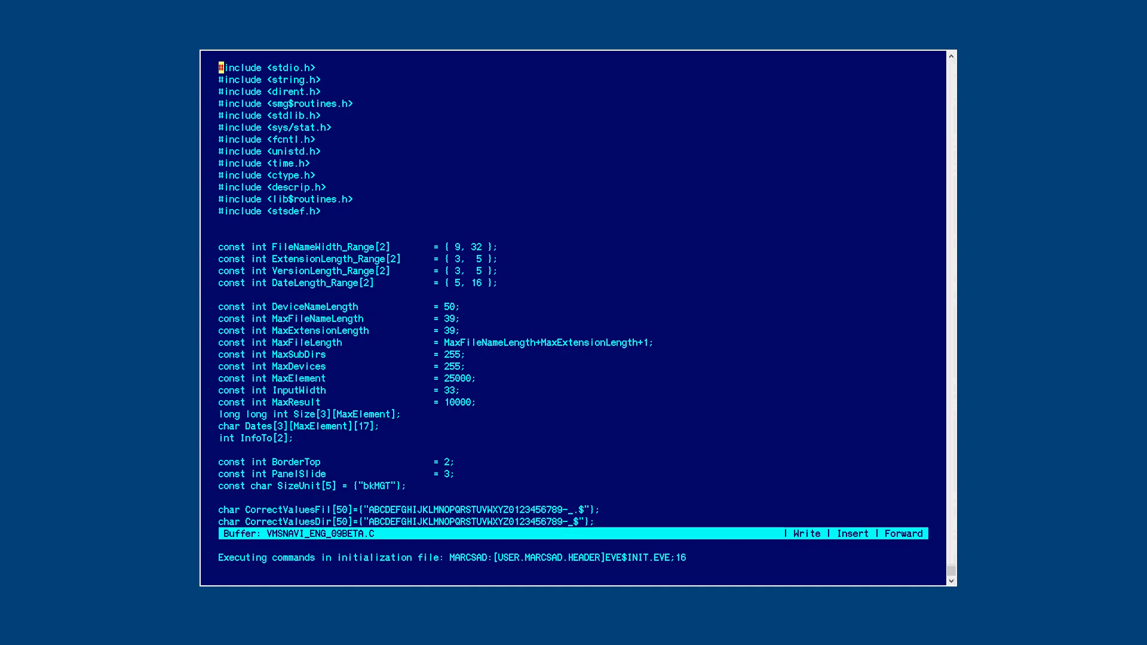
pyautogui.hotkey('ctrl', 'z')
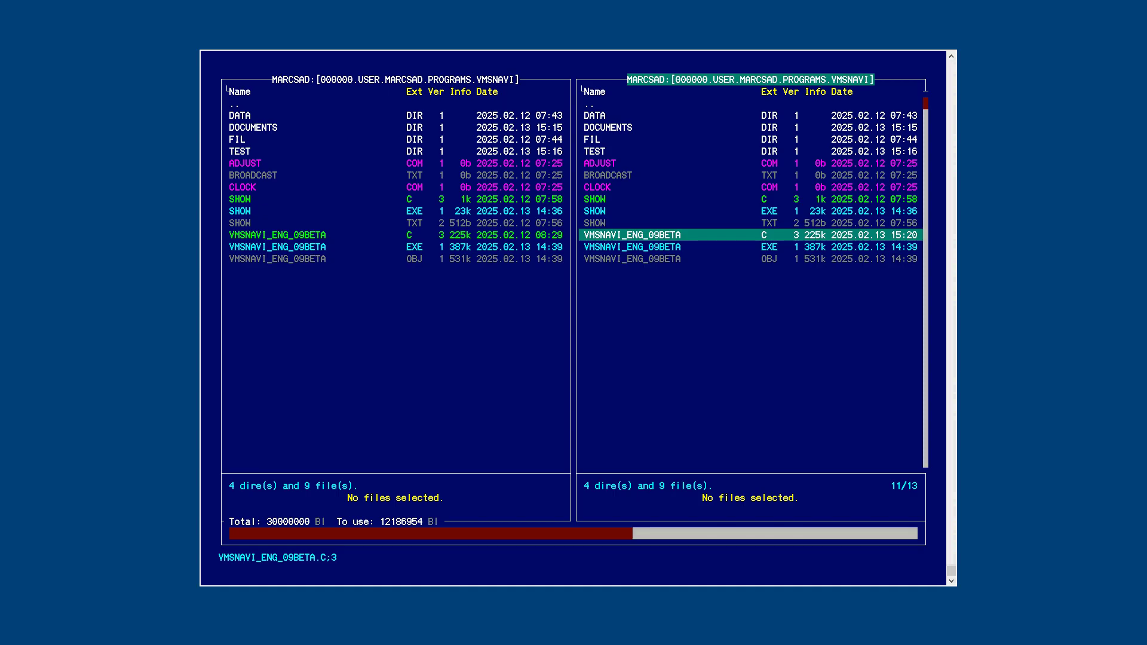
# Open the DATA directory and select SAME from the device list to match the other panel's directory.
pyautogui.hotkey('shift', 'd')
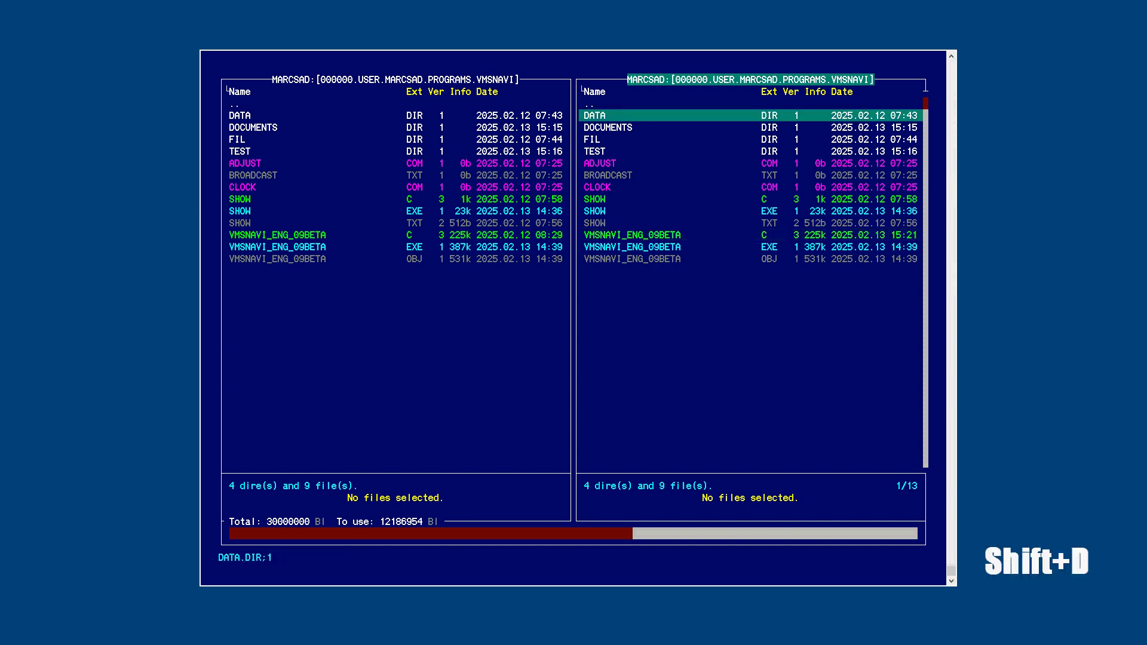
pyautogui.press('Return')
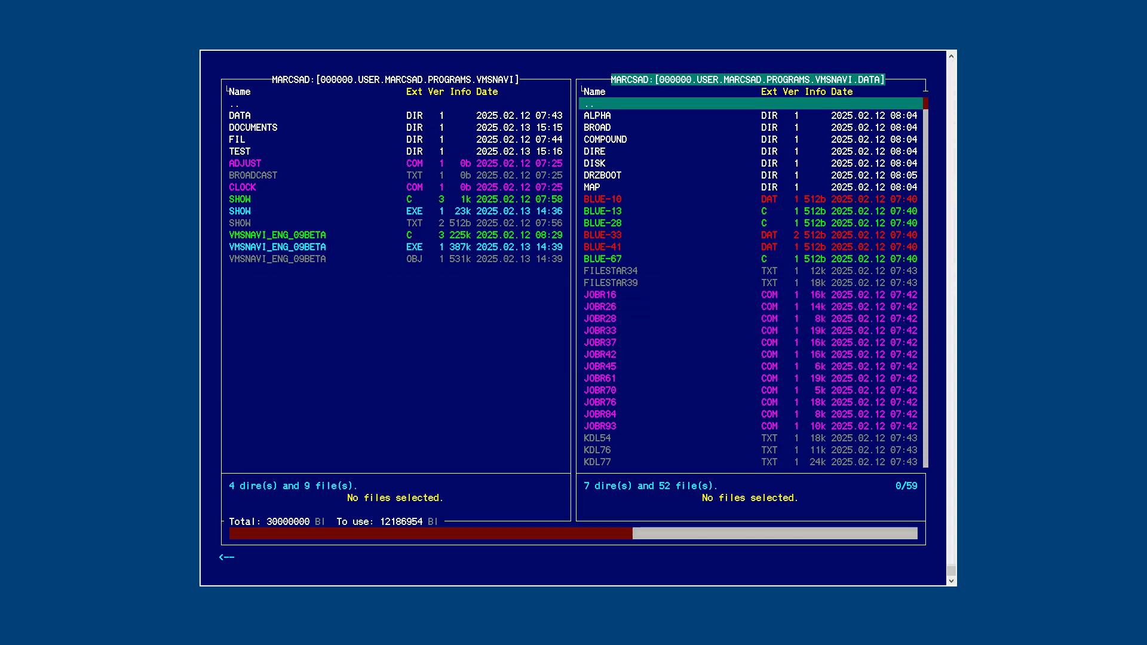
pyautogui.press('F12')
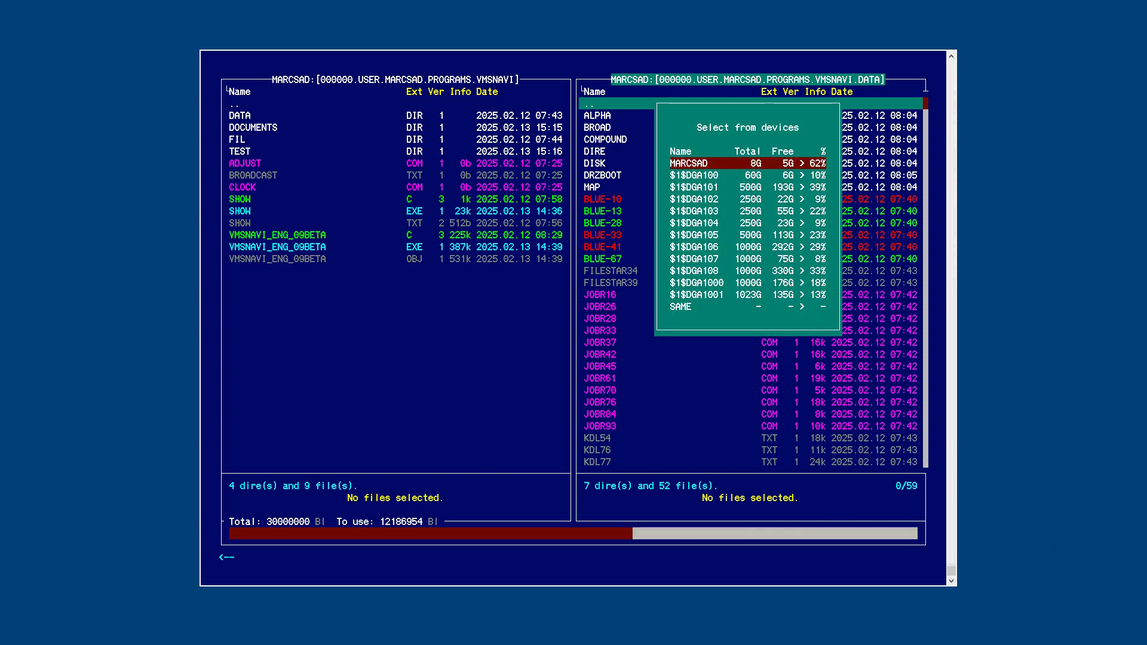
pyautogui.press('Down')
pyautogui.press('Down')
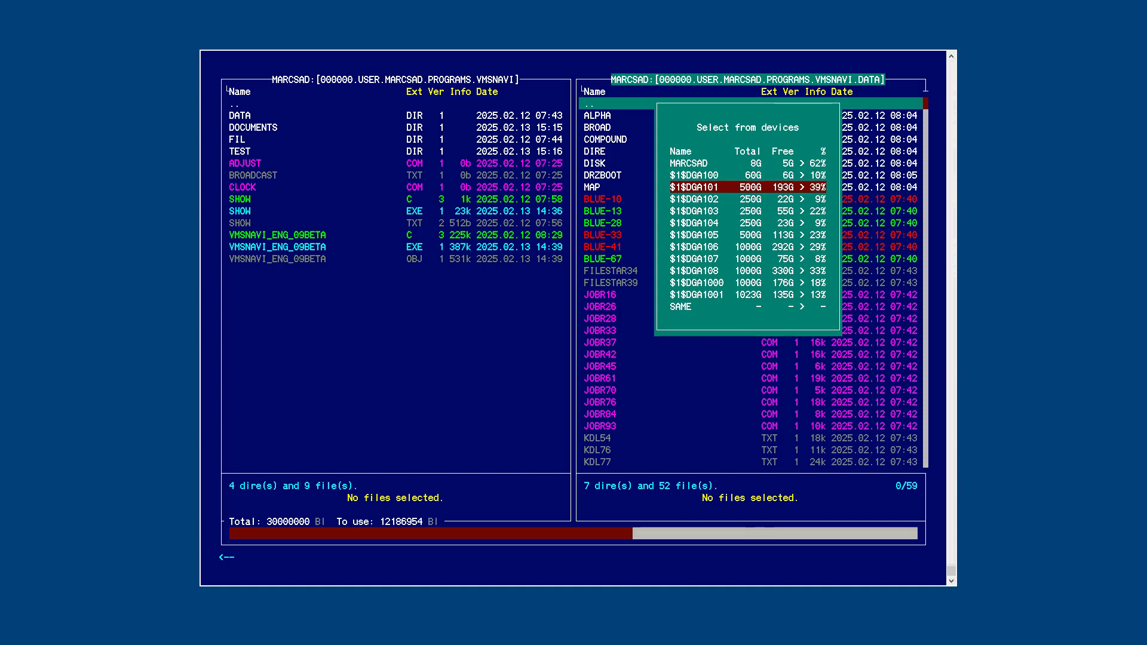
pyautogui.press('Down')
pyautogui.press('Down')
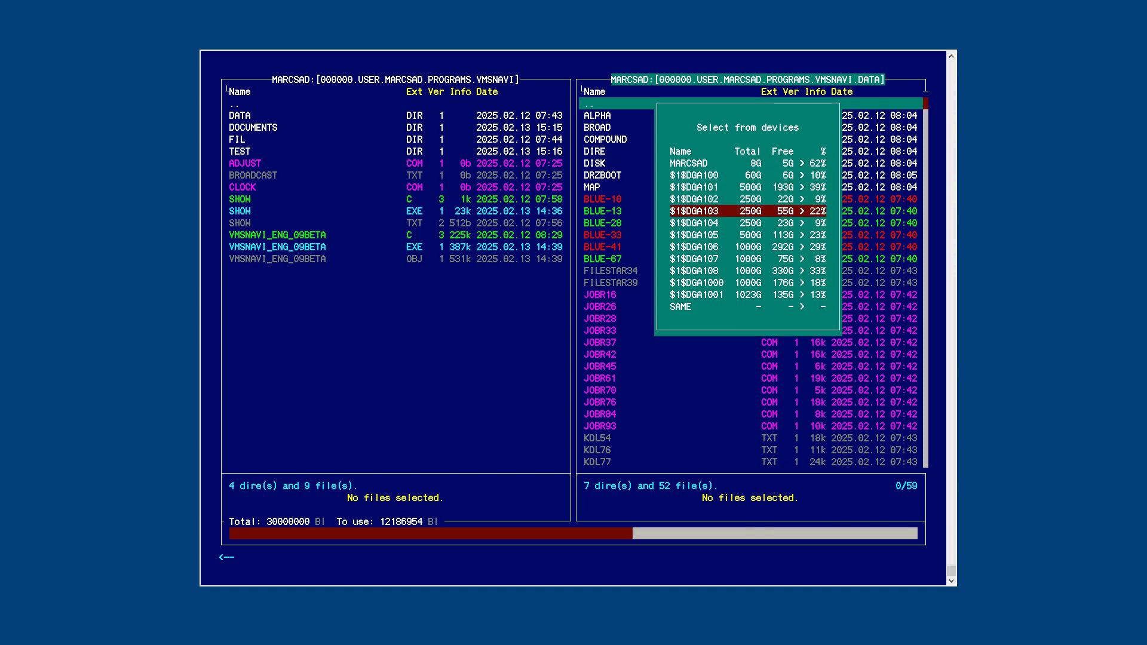
pyautogui.press('Down')
pyautogui.press('Down')
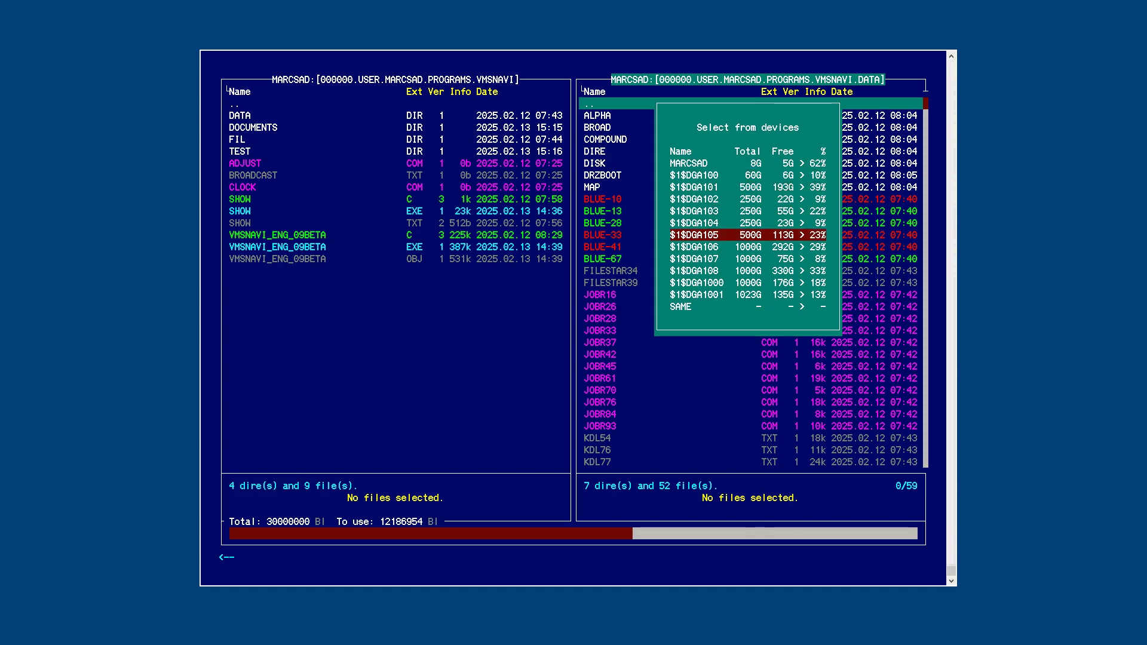
pyautogui.press('Down')
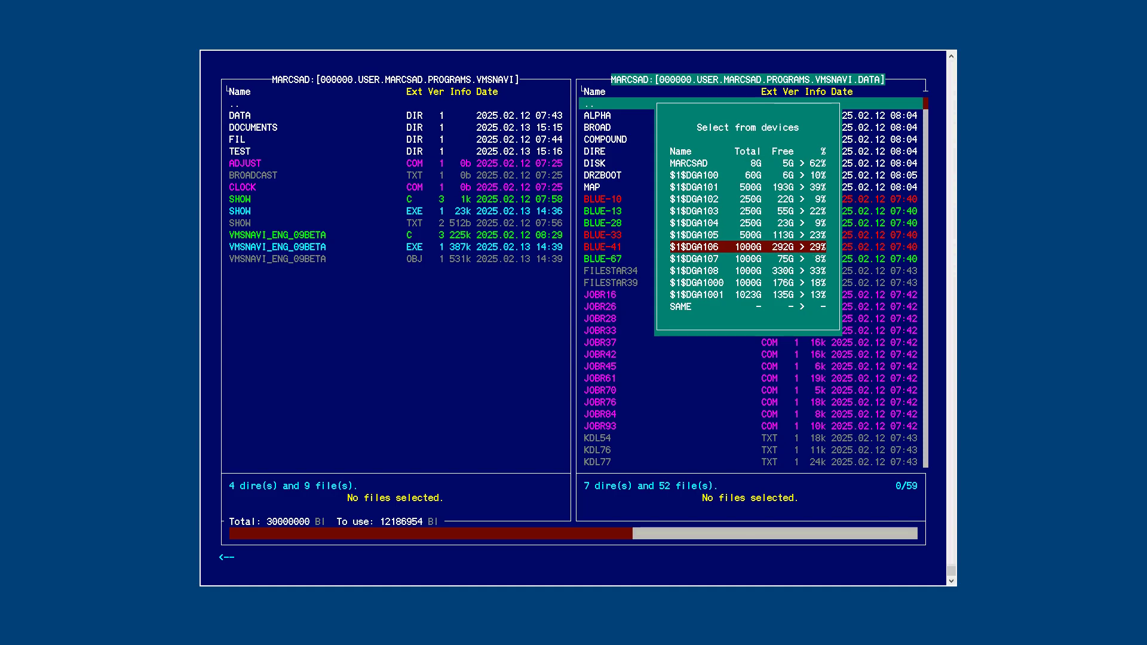
pyautogui.press('Down')
pyautogui.press('Down')
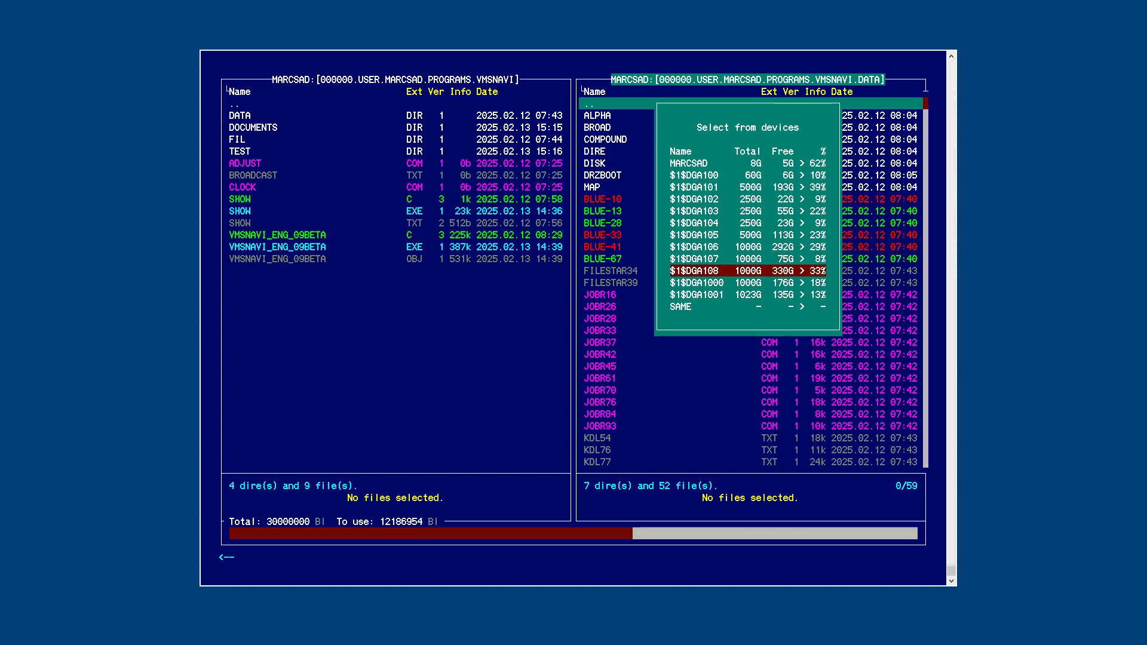
pyautogui.press('Down')
pyautogui.press('Down')
pyautogui.press('Down')
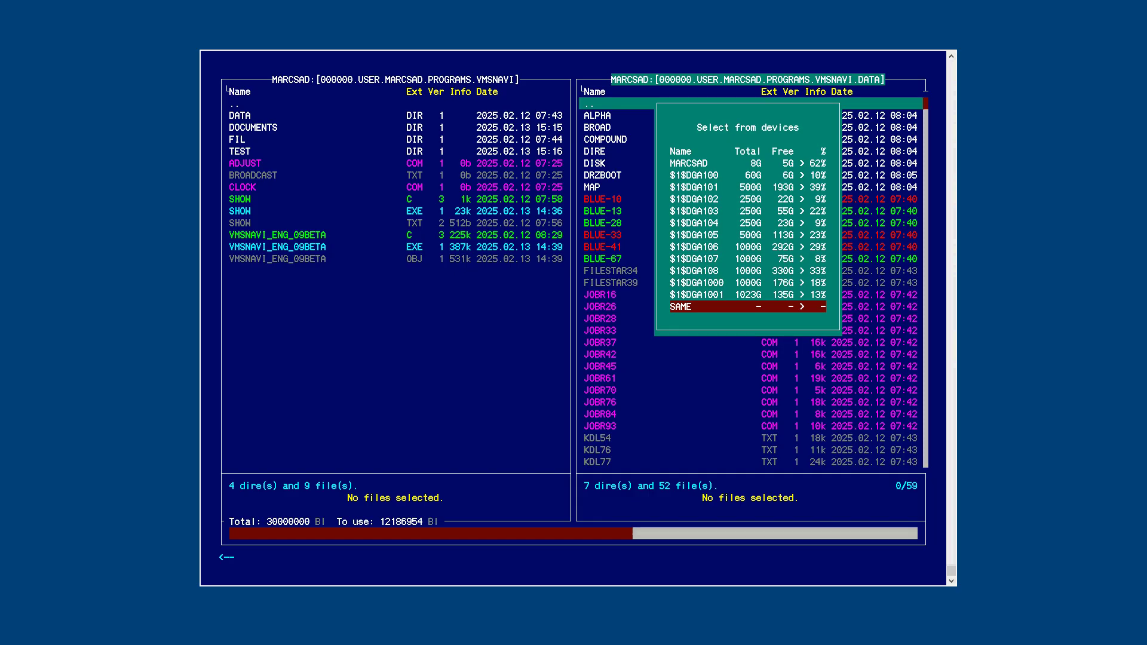
pyautogui.press('Return')
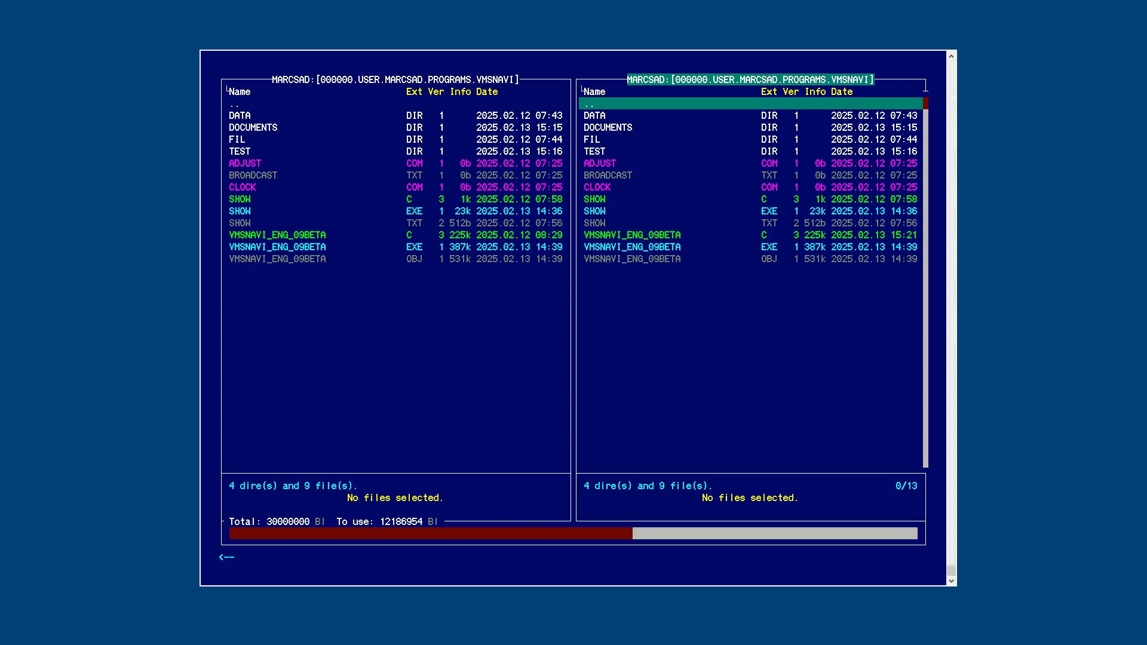
# Search the VMSNAVI directory for *.c files containing the text "include".
pyautogui.hotkey('ctrl', 'alt', 'f')
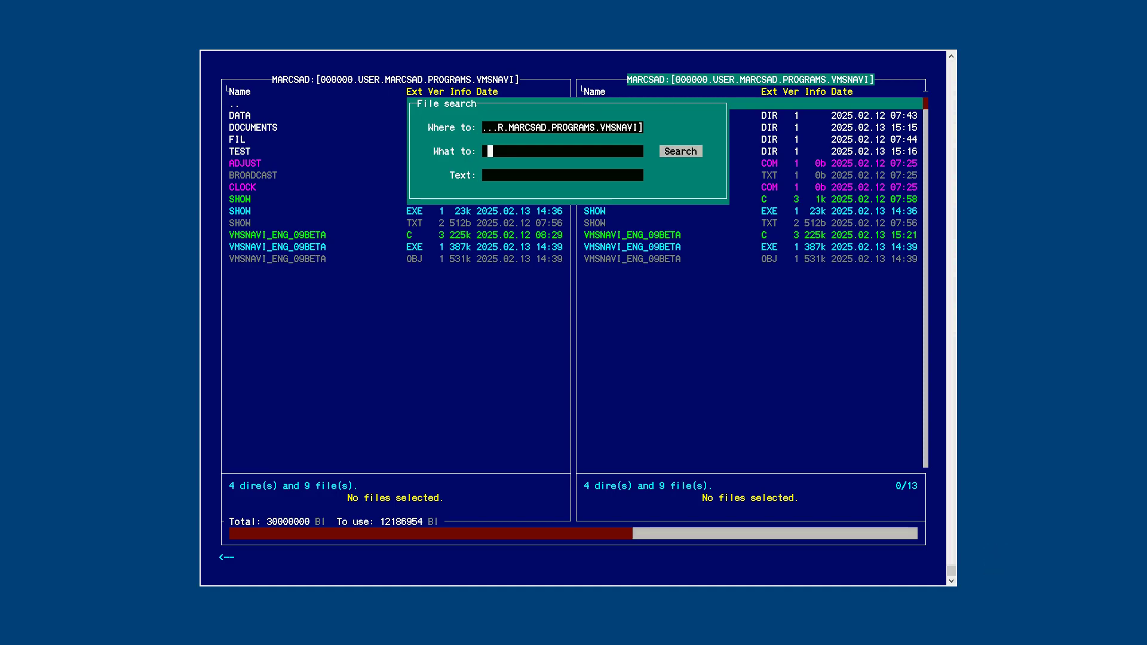
pyautogui.write('*')
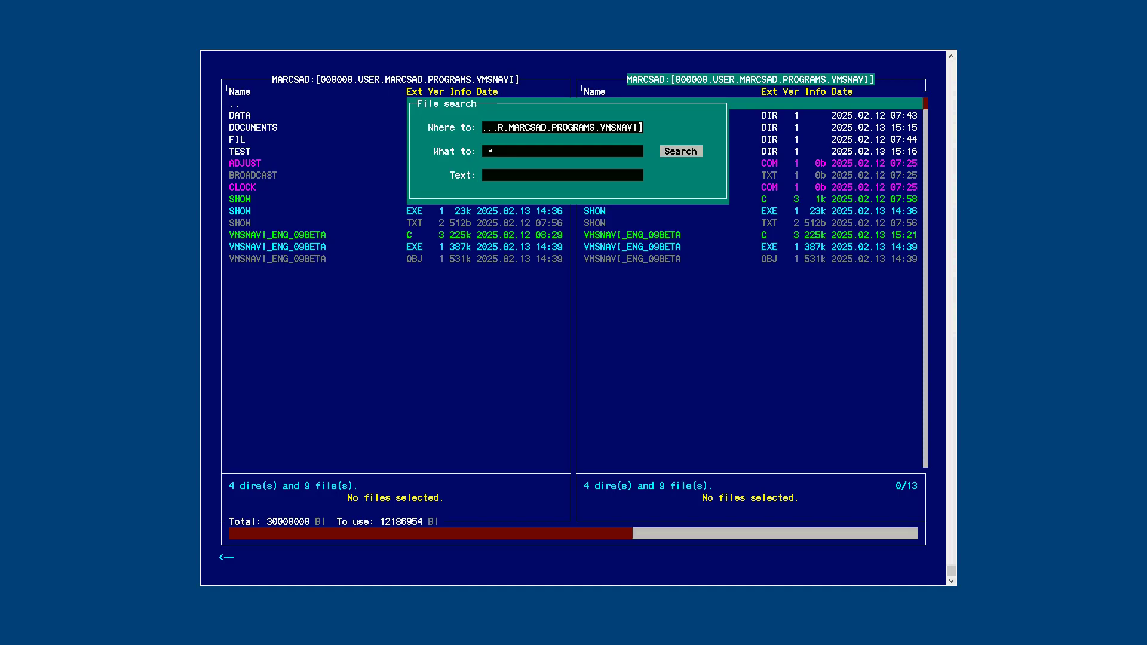
pyautogui.press('Return')
pyautogui.write('include')
pyautogui.press('Return')
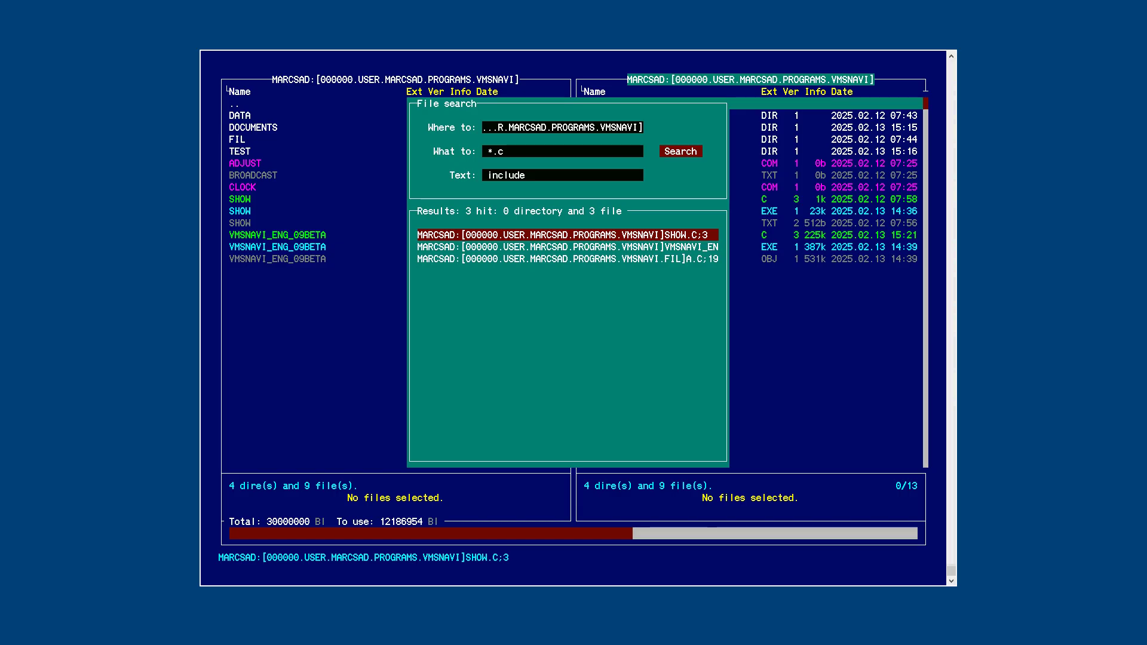
# Browse the search results and go to the location of A.C;19 in the FIL directory.
pyautogui.press('Down')
pyautogui.press('Up')
pyautogui.press('Down')
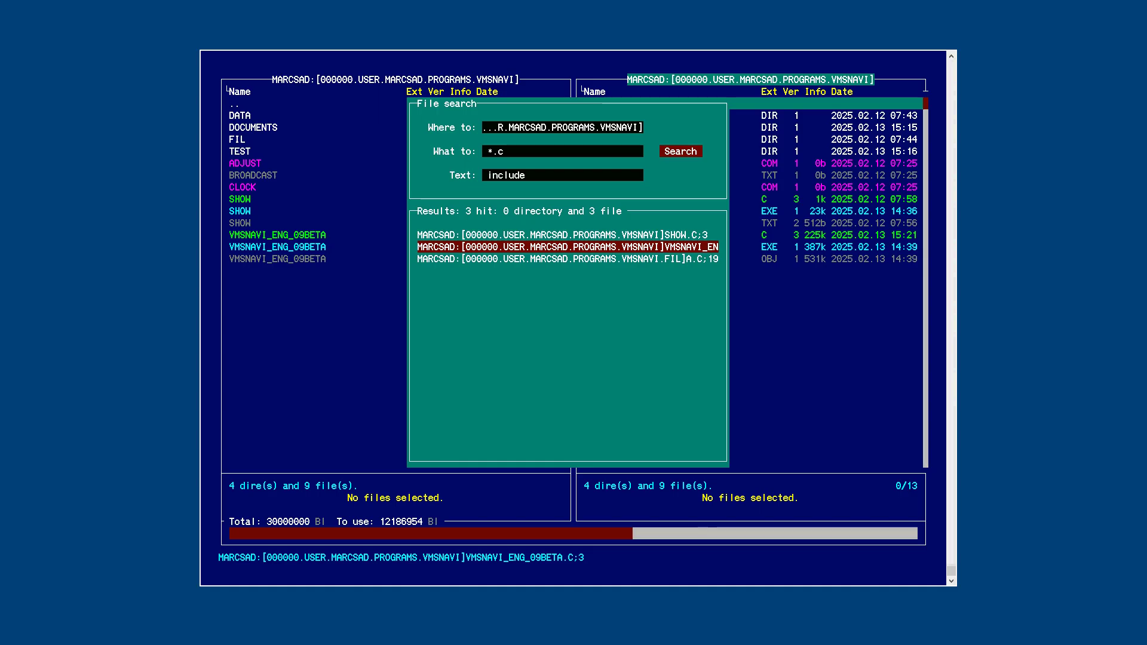
pyautogui.press('Down')
pyautogui.press('Up')
pyautogui.press('Up')
pyautogui.press('Down')
pyautogui.press('Down')
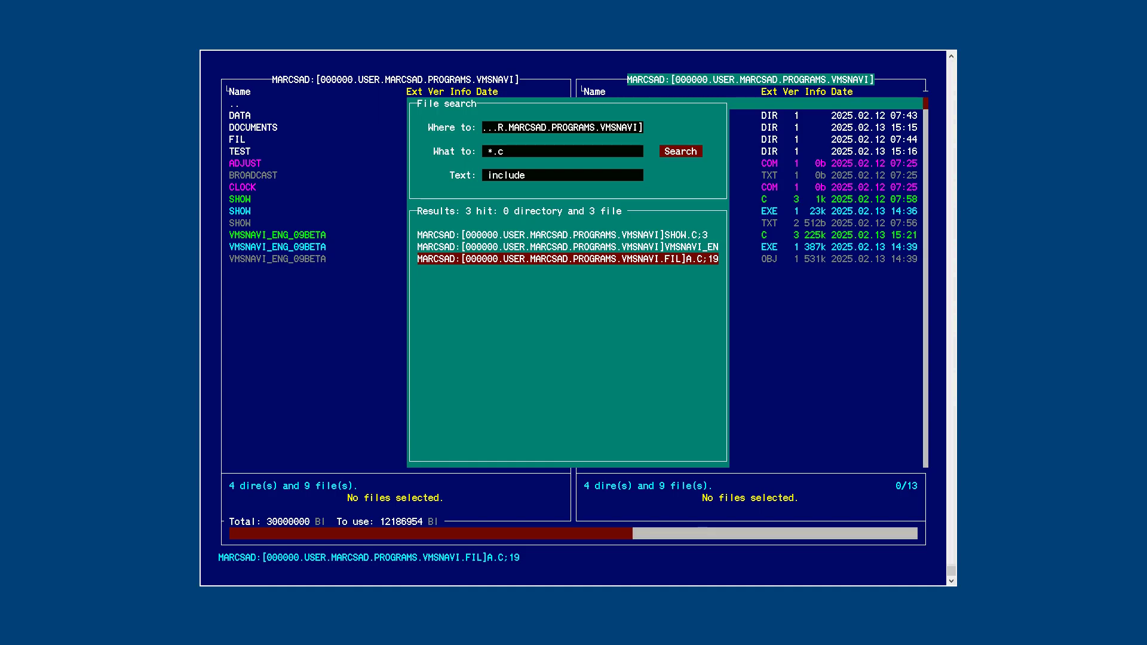
pyautogui.press('Return')
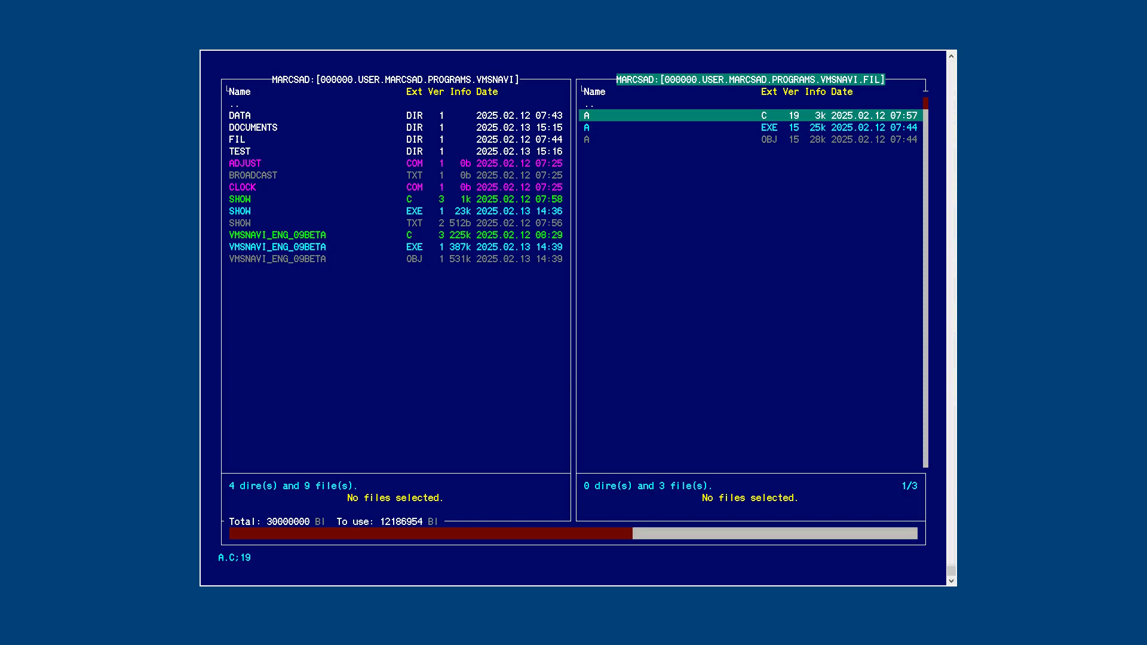
# Compare the contents of A.C;19 in FIL and ADJUST.COM;1 in VMSNAVI, and deselect both files.
pyautogui.press('space')
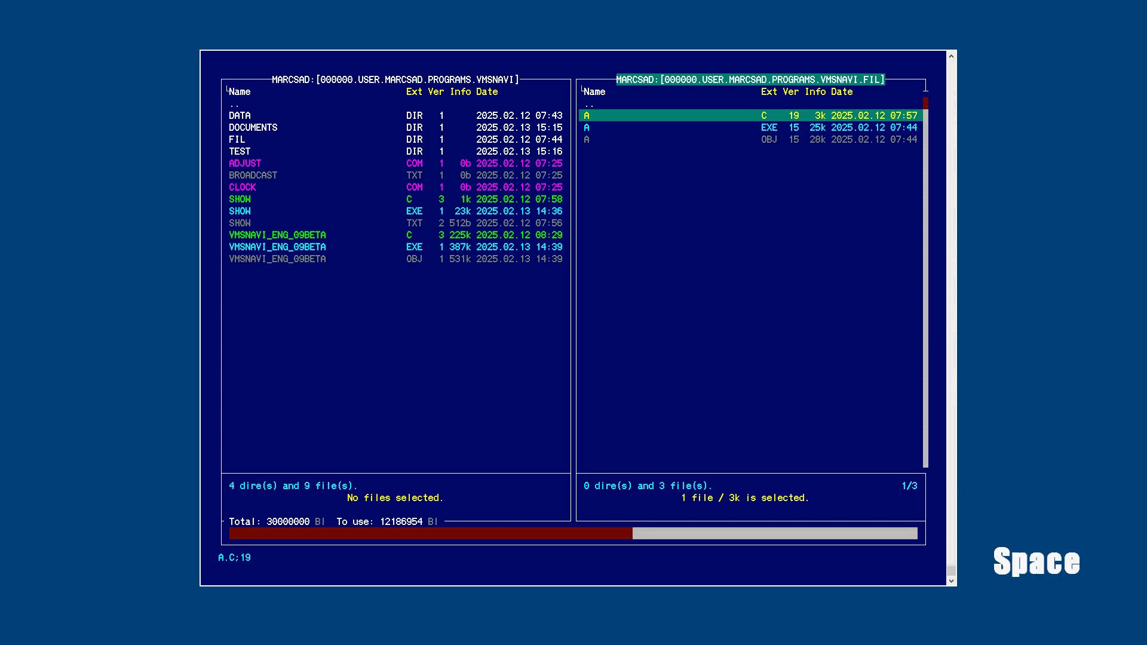
pyautogui.press('Tab')
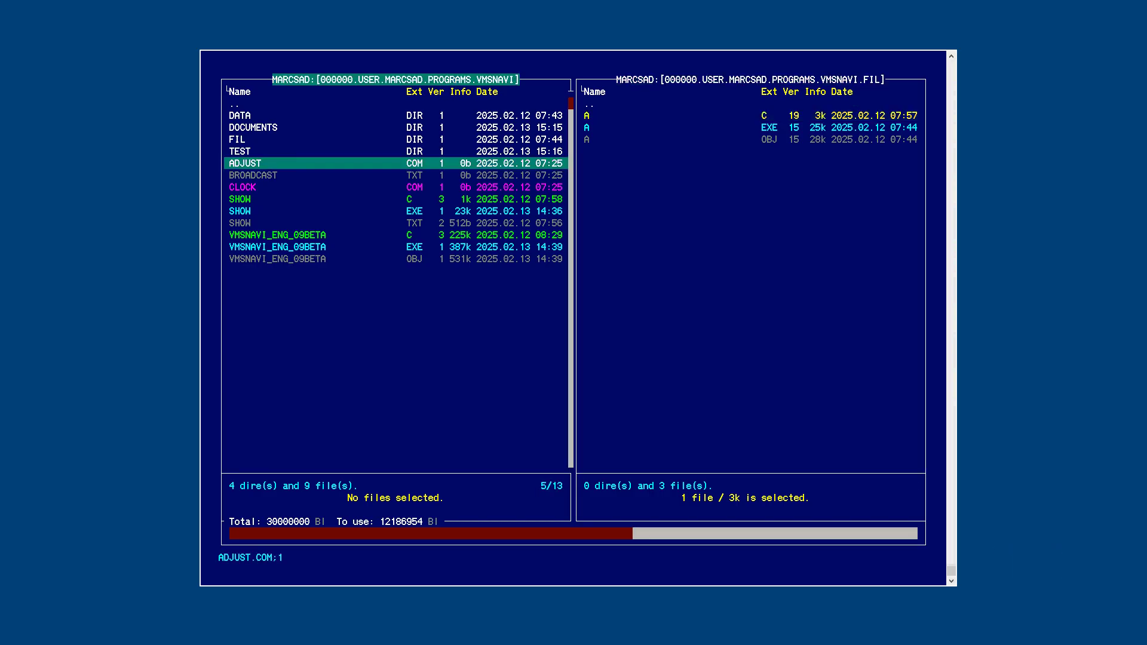
pyautogui.press('space')
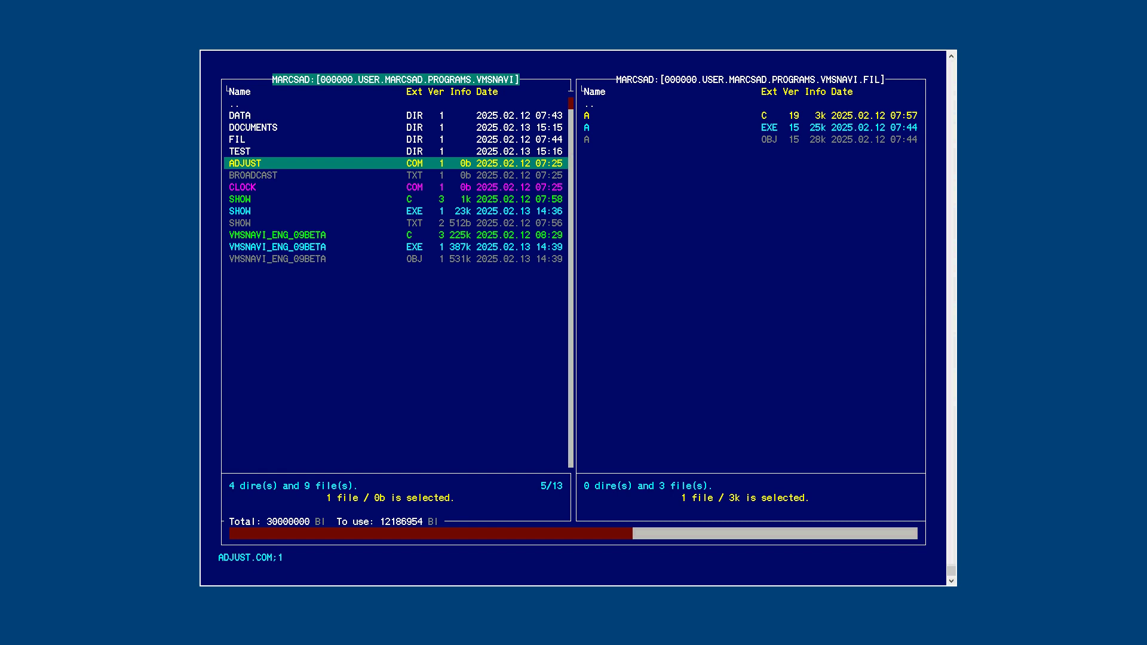
pyautogui.hotkey('ctrl', 'g')
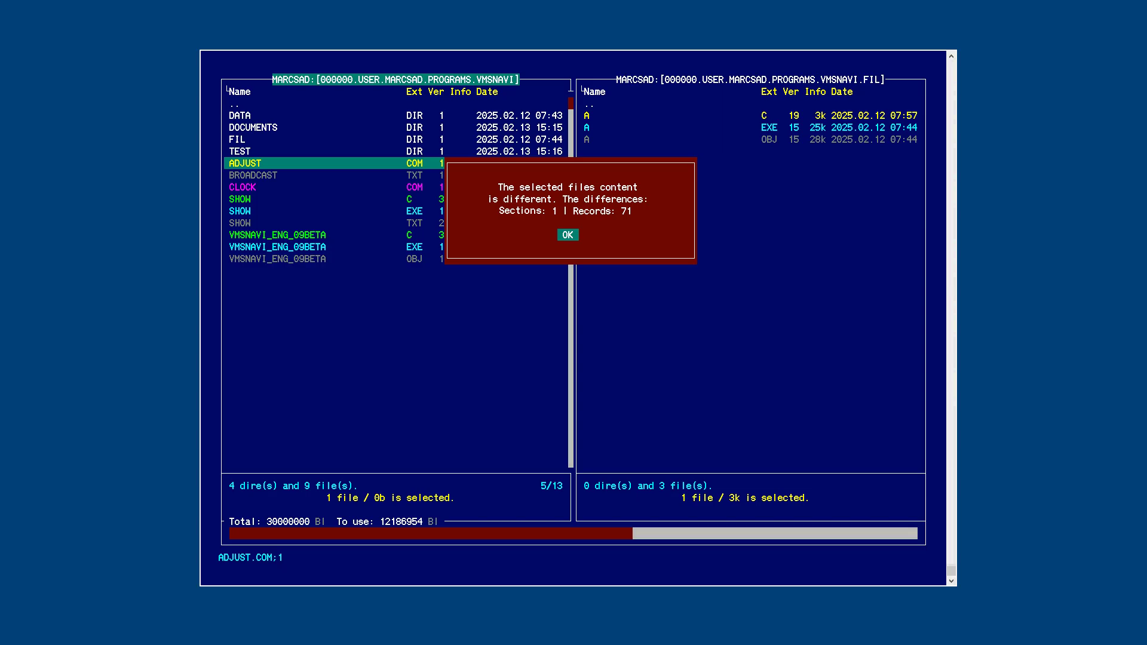
pyautogui.press('Return')
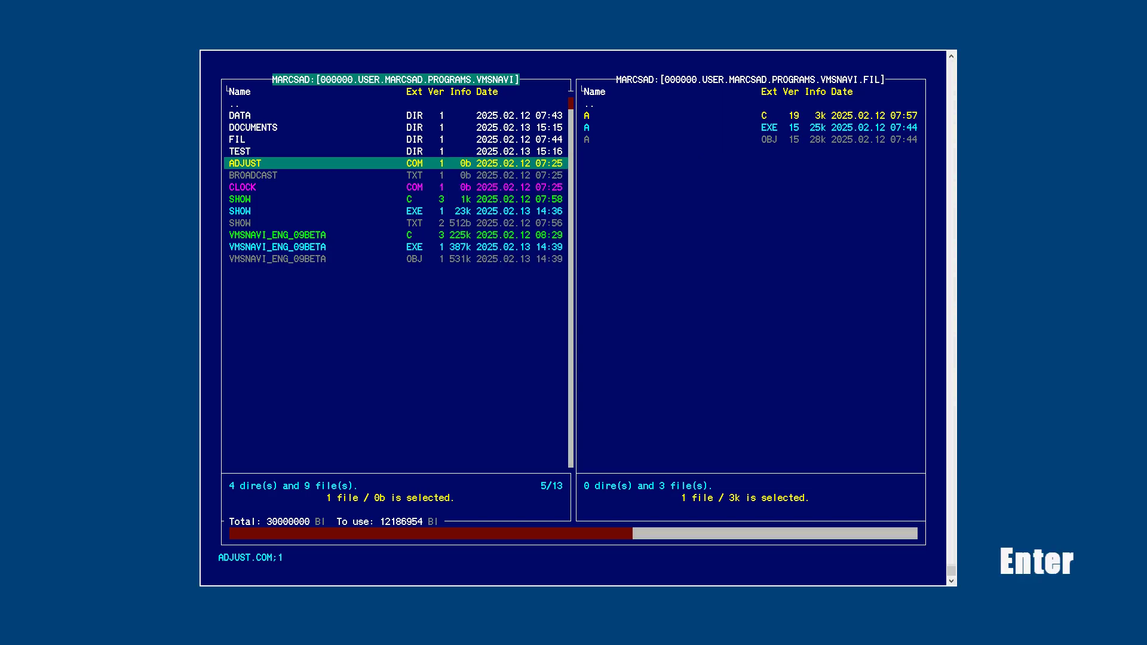
pyautogui.press('space')
pyautogui.press('Tab')
pyautogui.press('space')
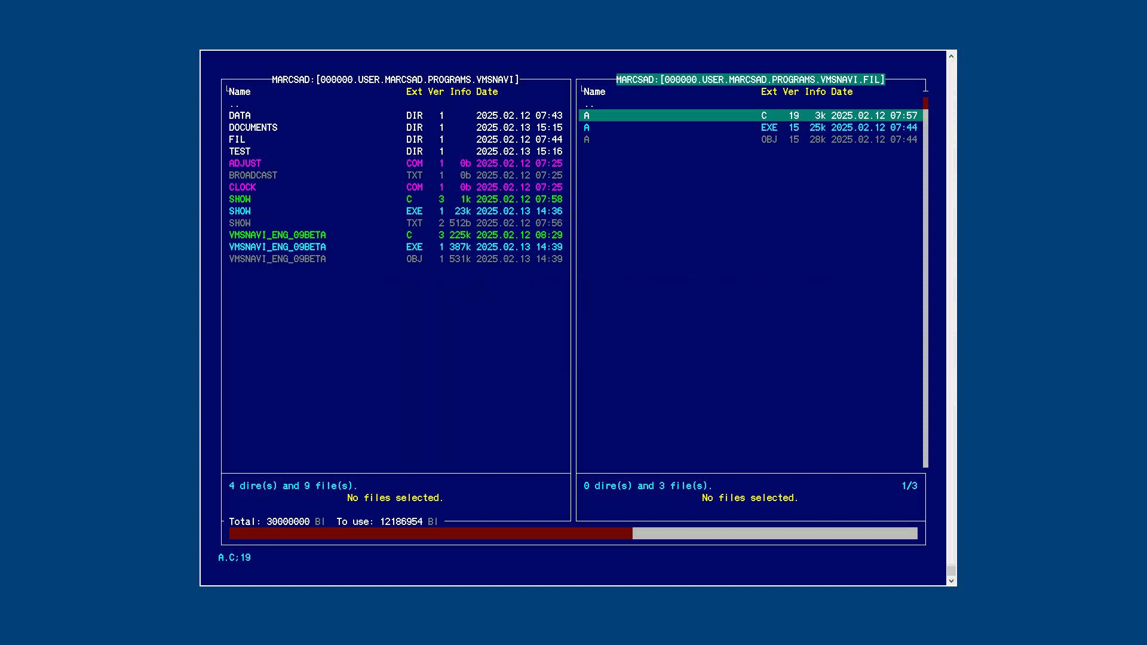
# Preview the beginning of VMSNAVI_ENG_09BETA.C in the opposite panel twice, closing the preview each time.
pyautogui.press('Tab')
pyautogui.press('v')
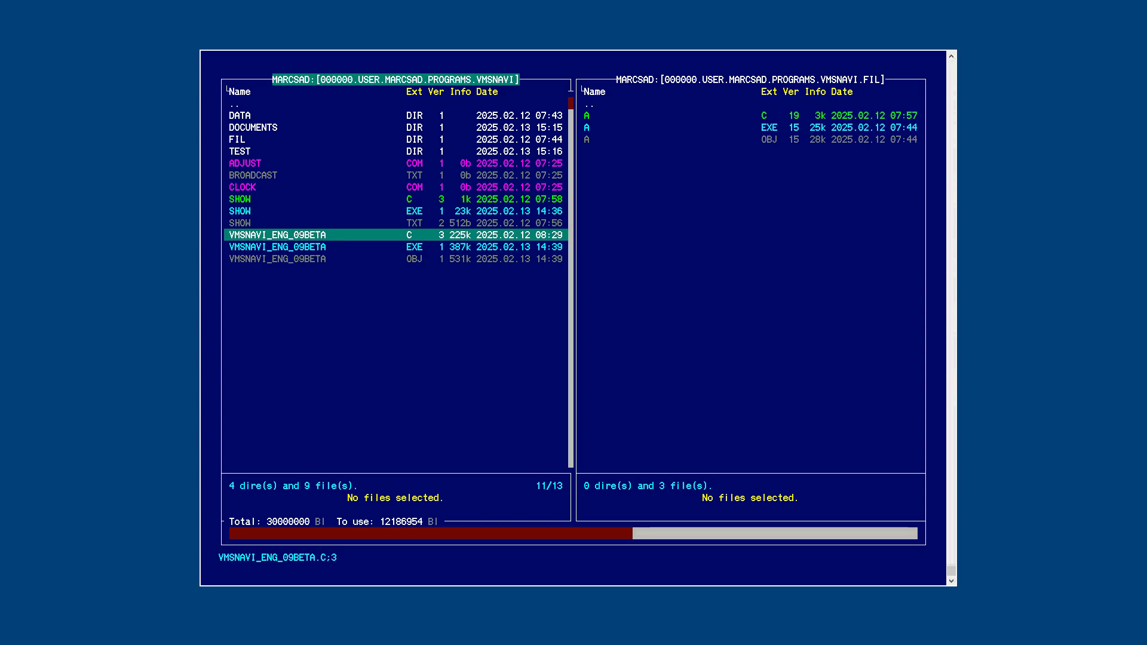
pyautogui.hotkey('ctrl', 'j')
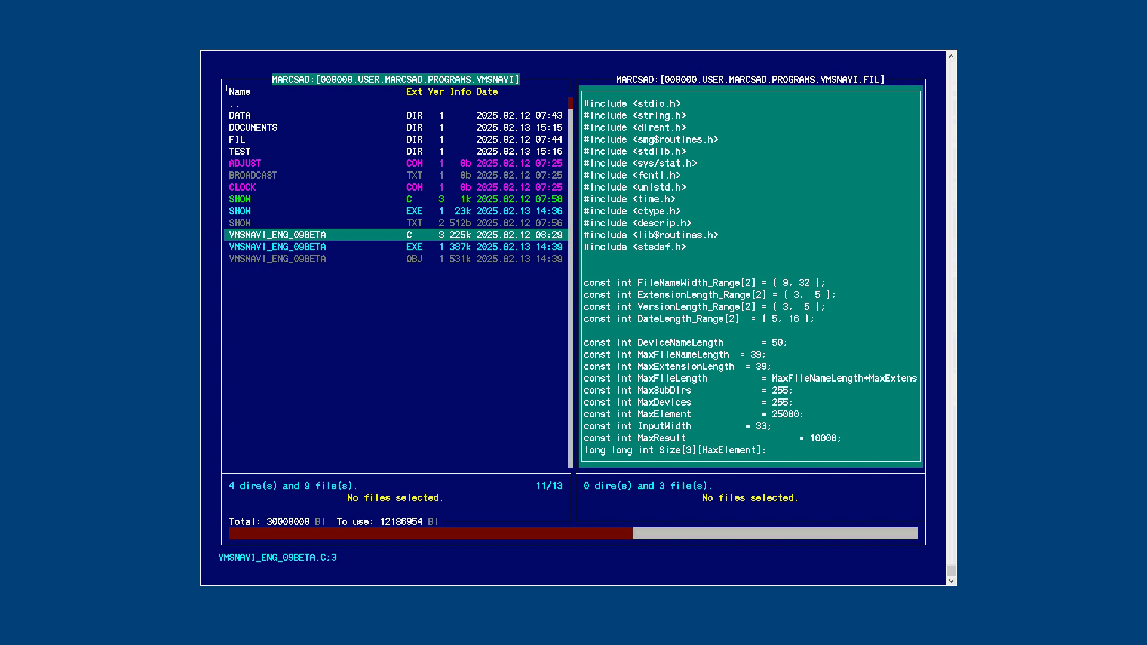
pyautogui.press('Return')
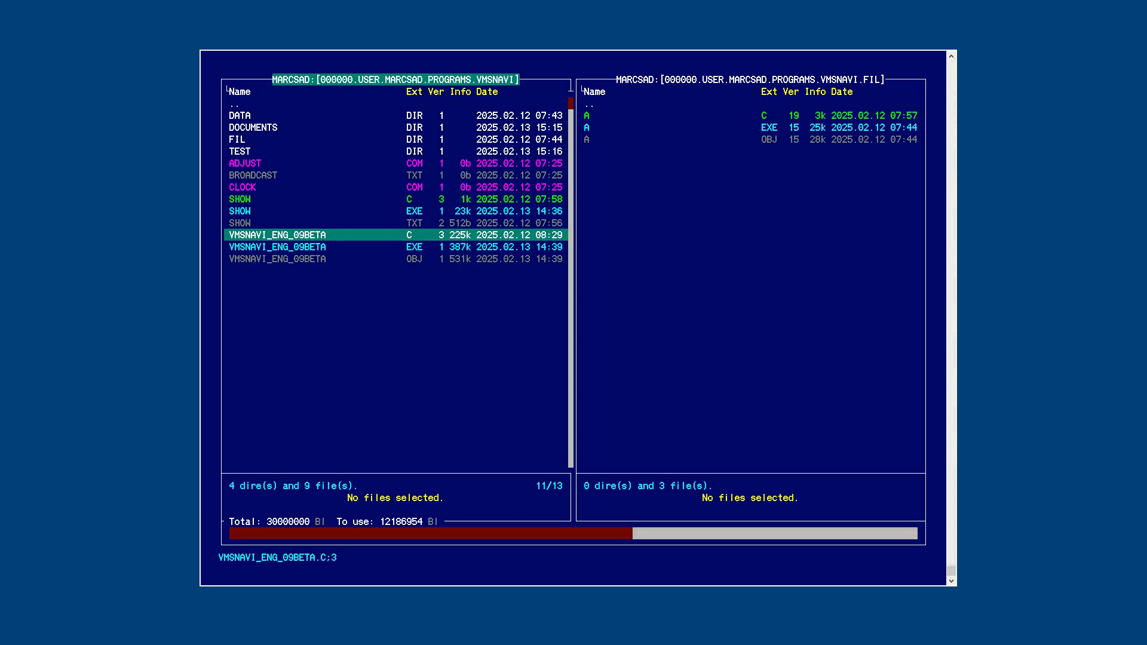
pyautogui.hotkey('ctrl', 'j')
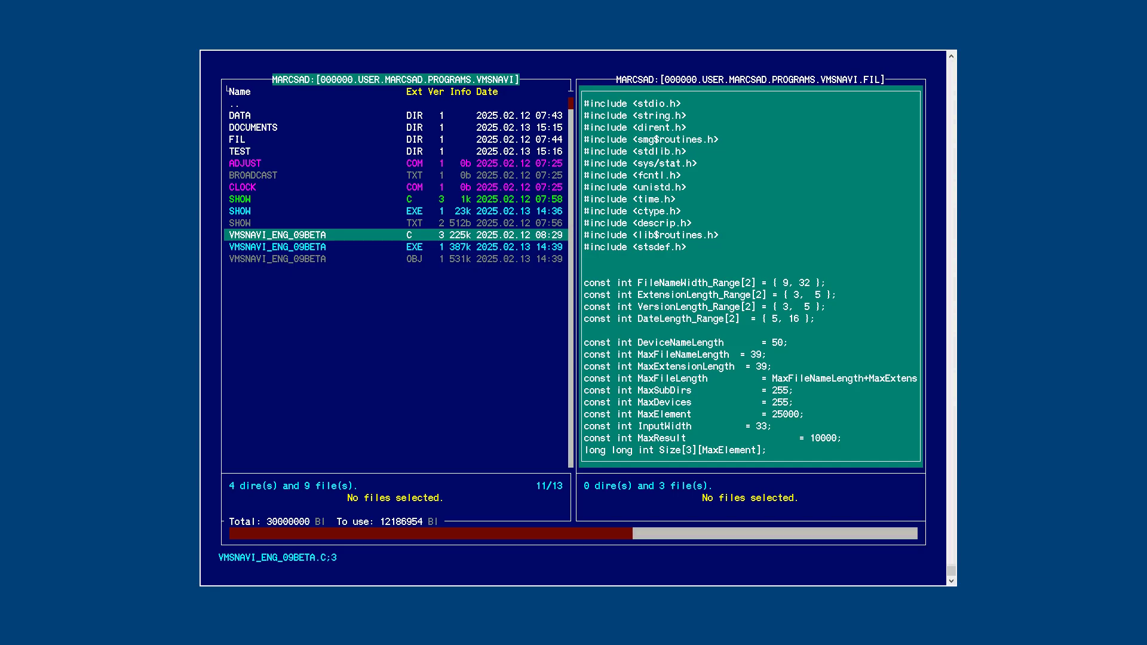
pyautogui.press('Return')
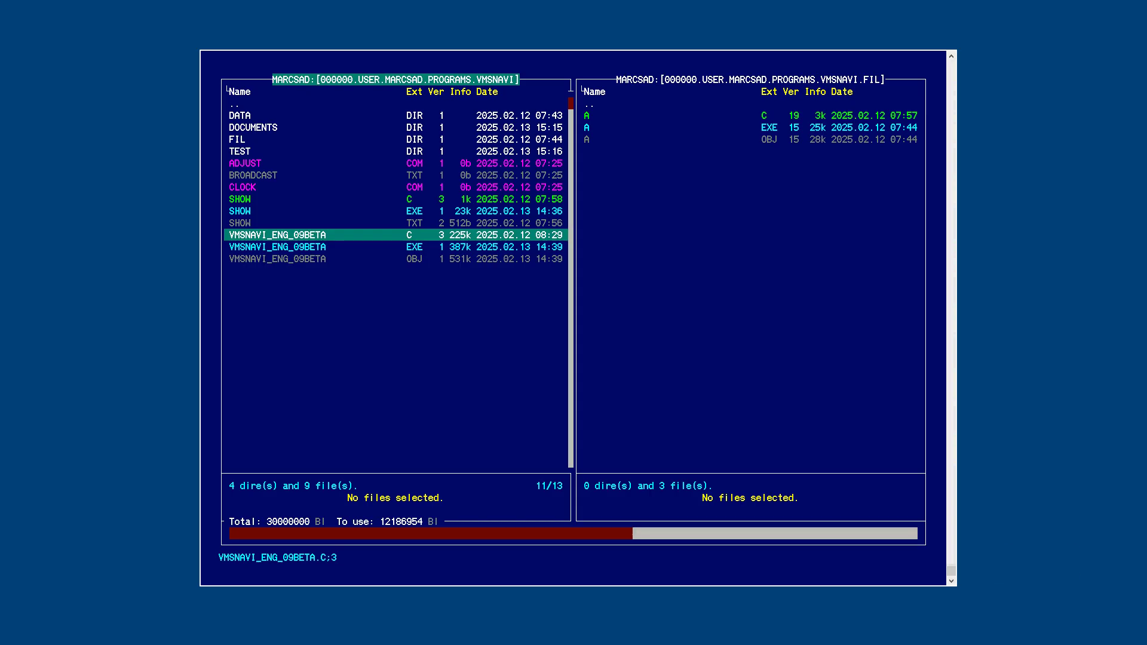
# Copy VMSNAVI_ENG_09BETA.C from the VMSNAVI directory and paste it into the FIL directory.
pyautogui.press('KP_0')
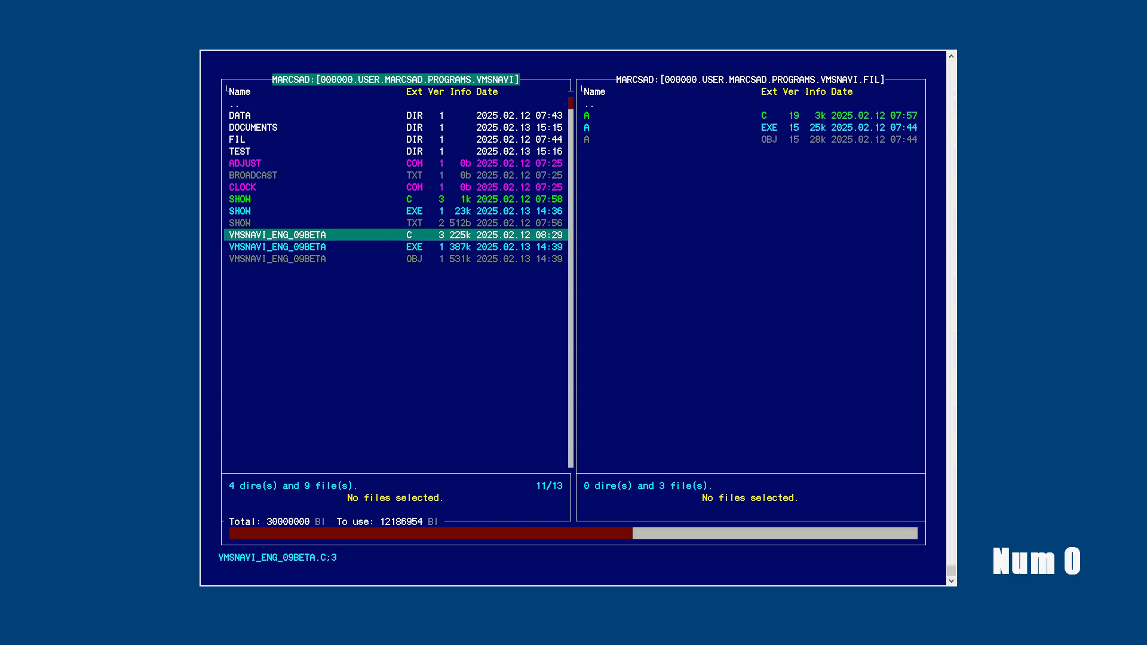
pyautogui.press('Tab')
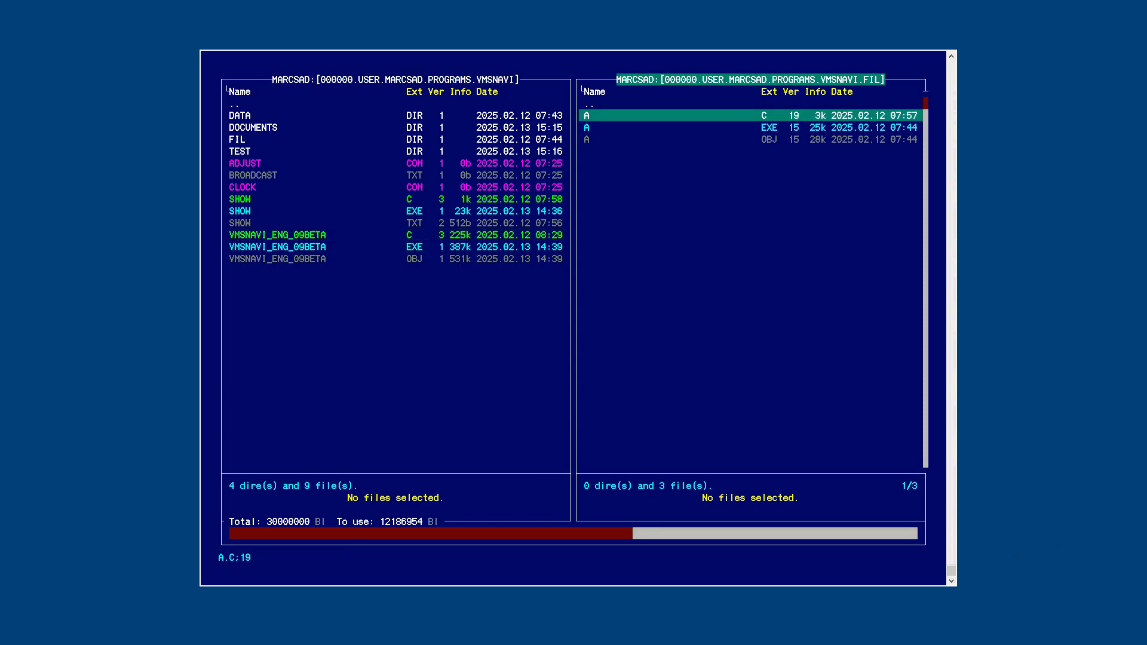
pyautogui.press('KP_Enter')
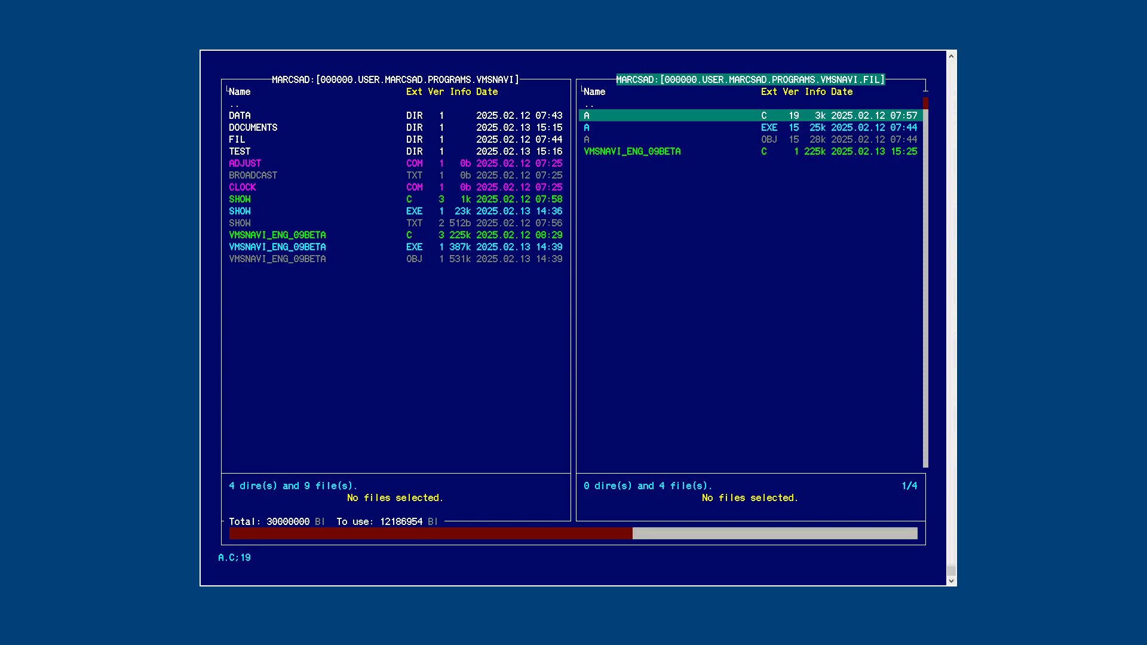
# Mark ADJUST.COM in the VMSNAVI directory for copying, and delete the file.
pyautogui.press('Tab')
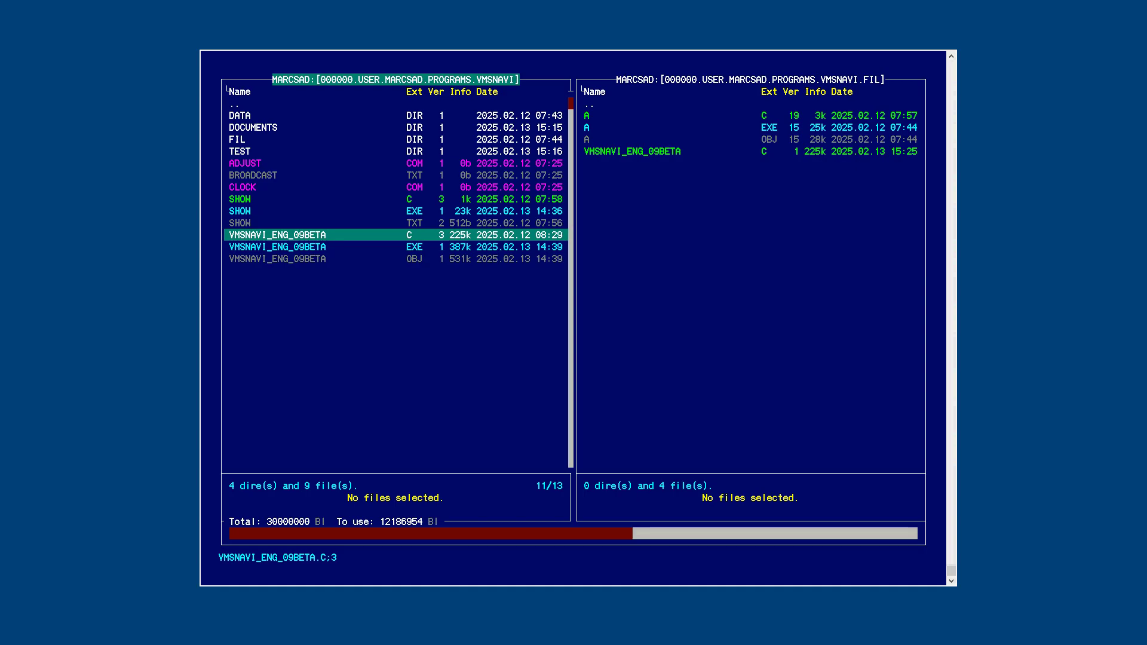
pyautogui.press('a')
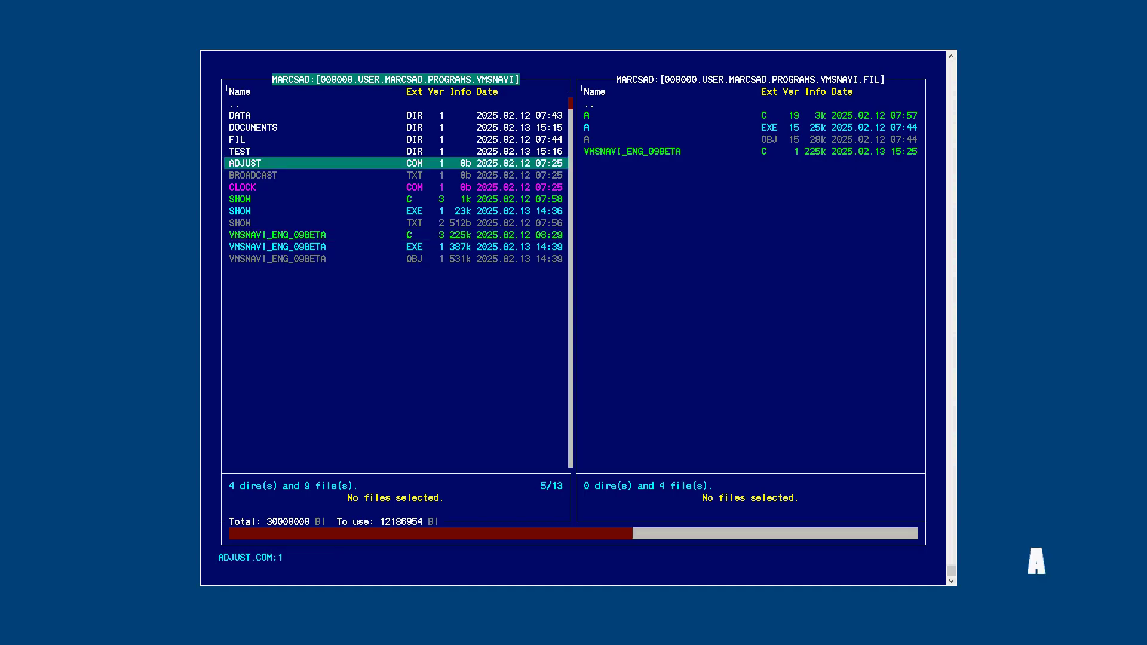
pyautogui.press('KP_0')
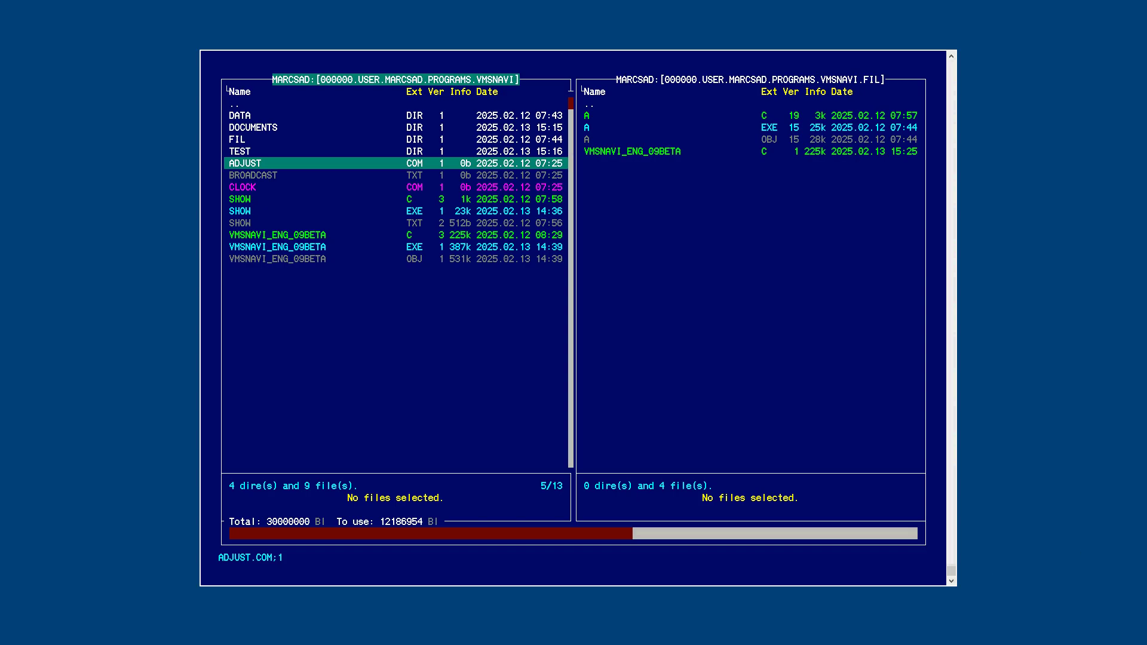
pyautogui.press('F8')
pyautogui.press('y')
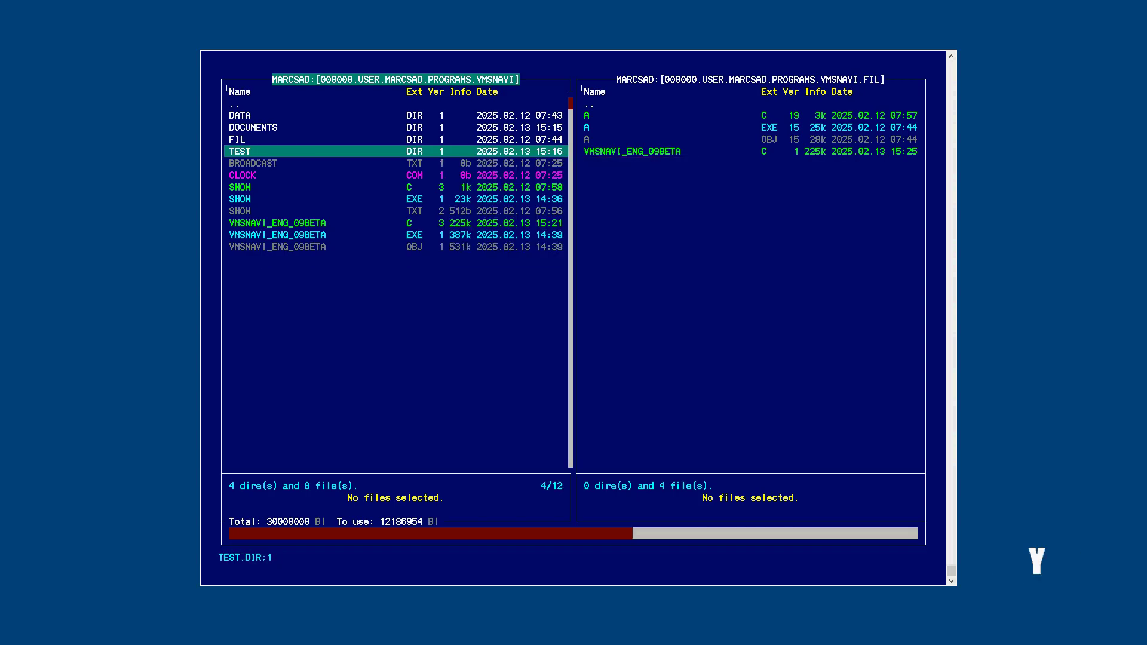
# Create a new empty file named adjust.com in the VMSNAVI directory.
pyautogui.press('F1')
pyautogui.write('a')
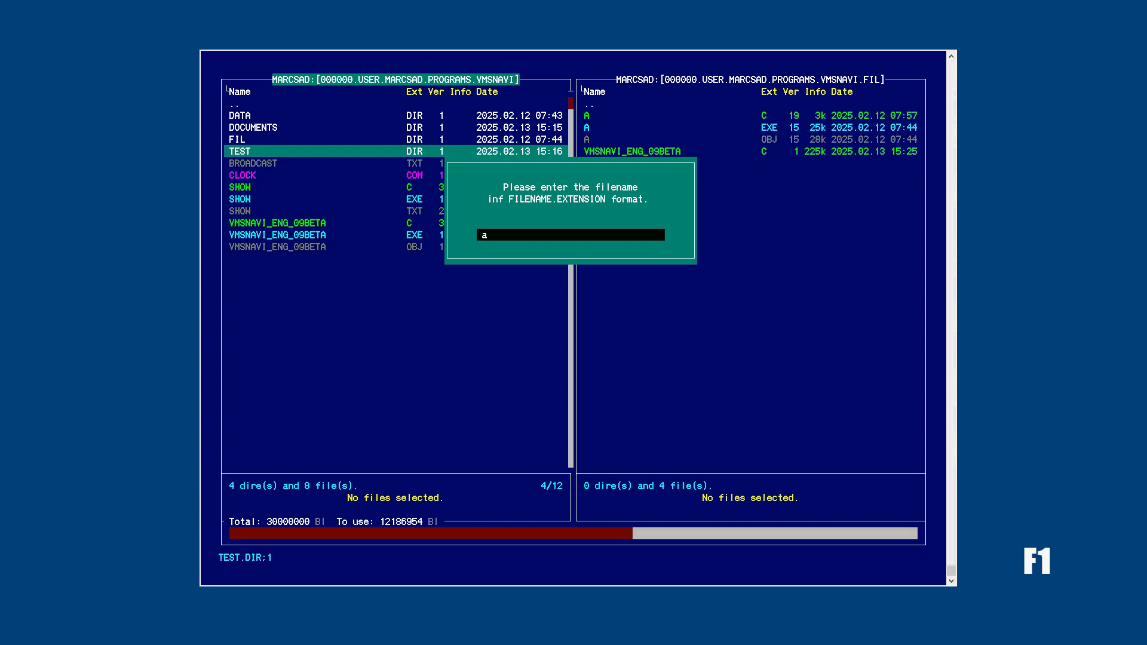
pyautogui.write('djust.com')
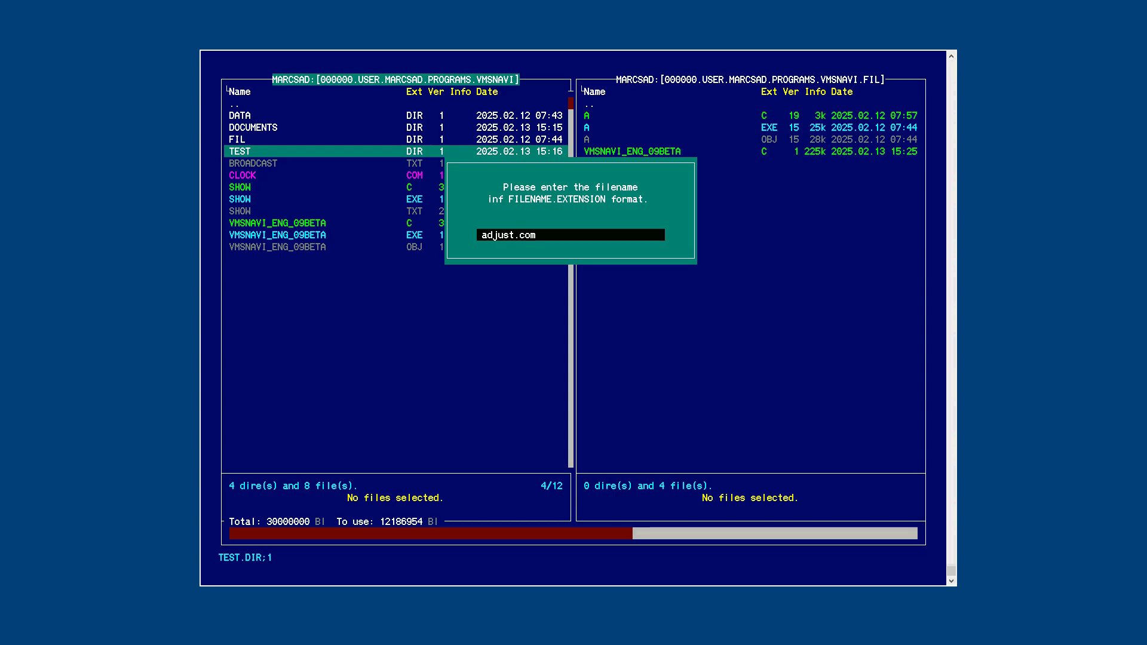
pyautogui.press('Return')
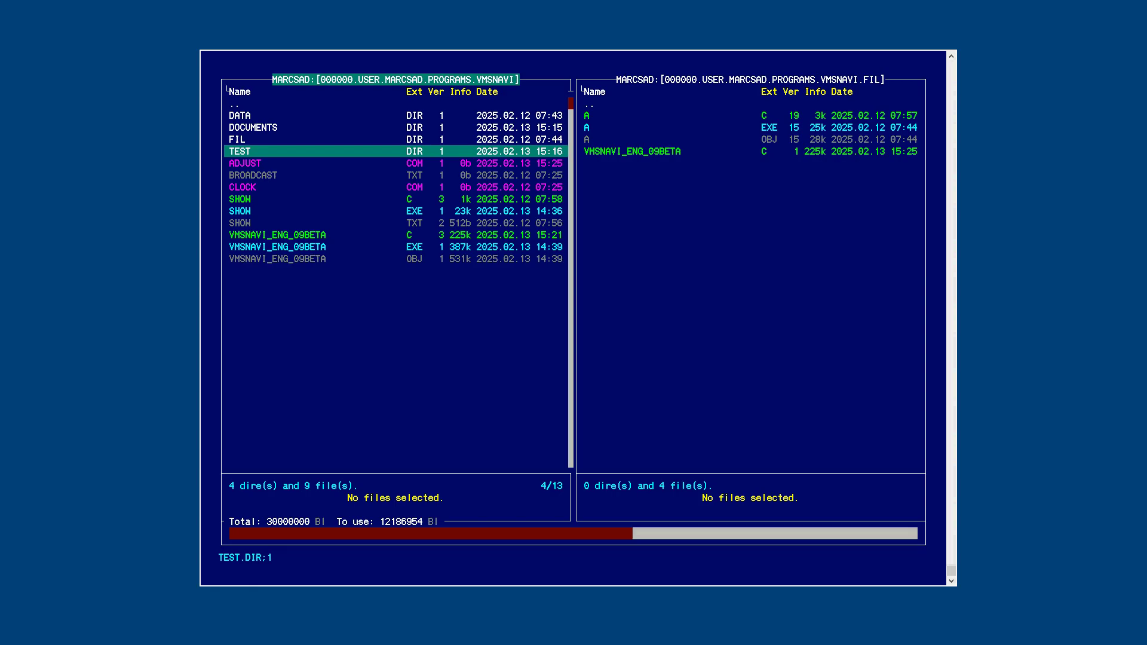
# Paste the marked ADJUST.COM;1 into the FIL directory, choosing to copy it despite the changed file ID.
pyautogui.press('Tab')
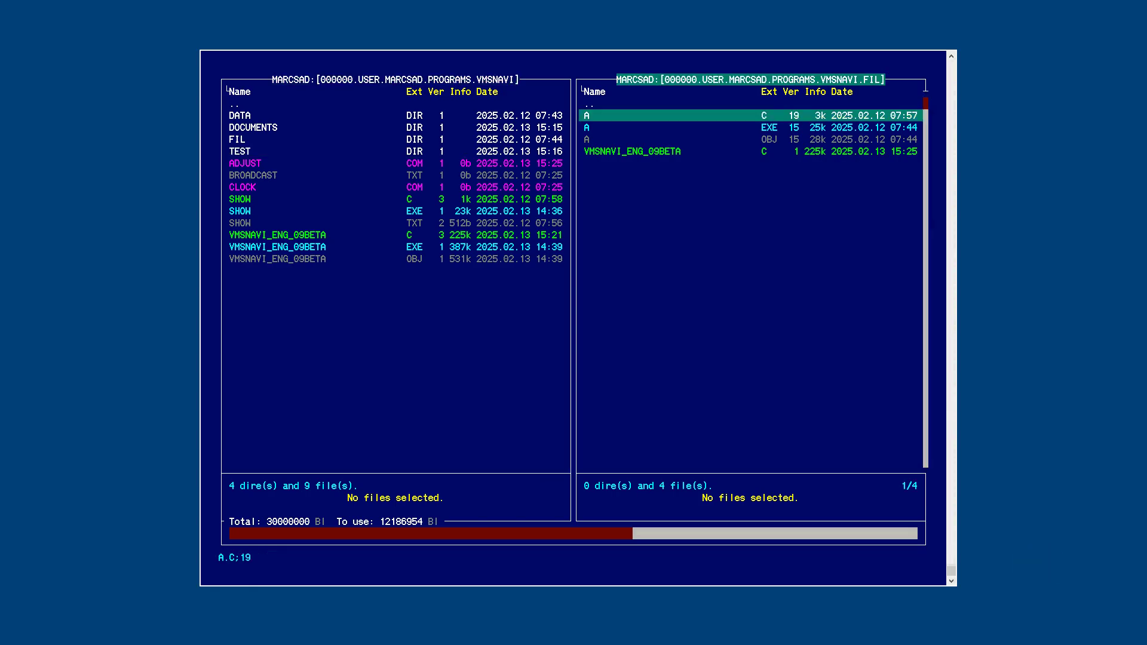
pyautogui.press('KP_Enter')
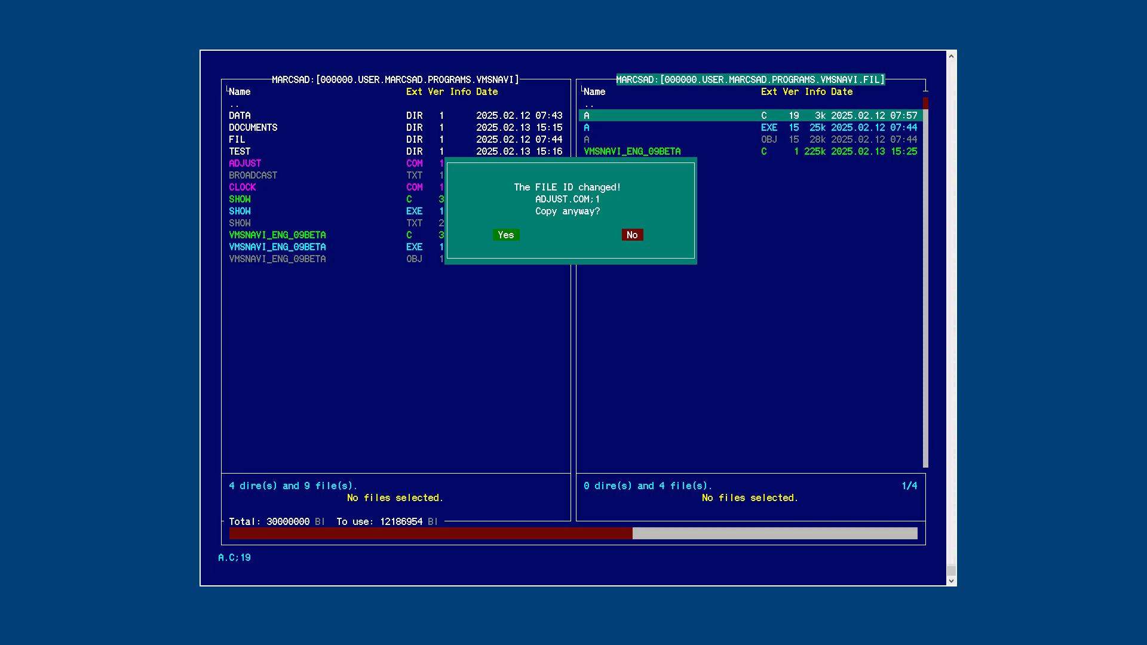
pyautogui.press('y')
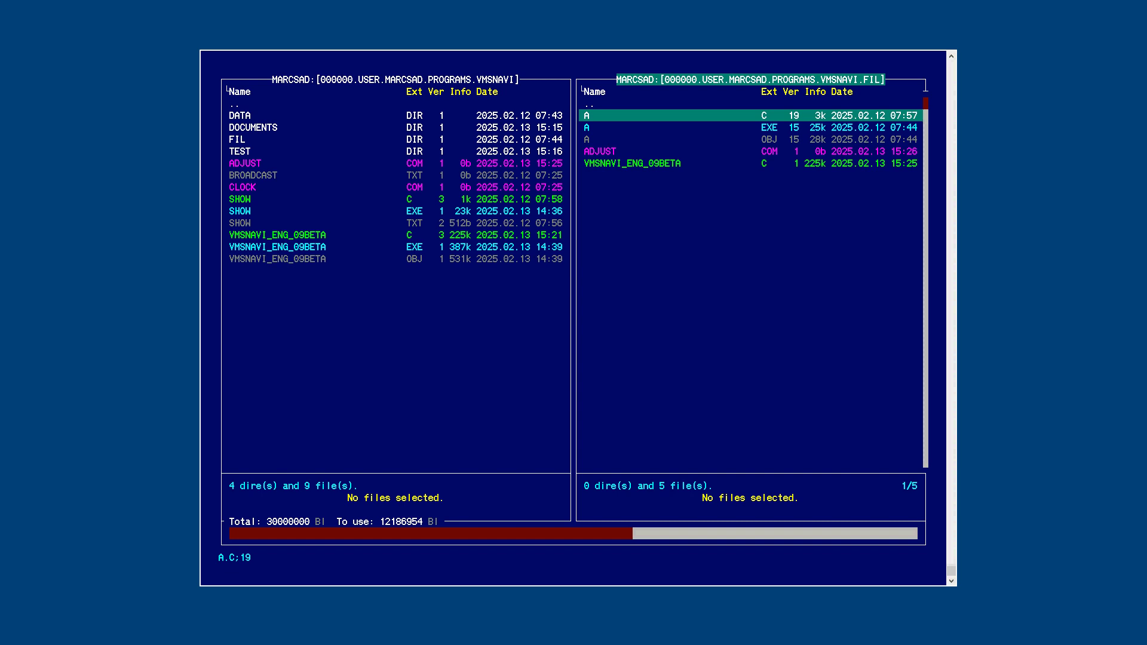
# Run the DCL command "show def" from the FIL directory and return to the file panels.
pyautogui.hotkey('ctrl', 'p')
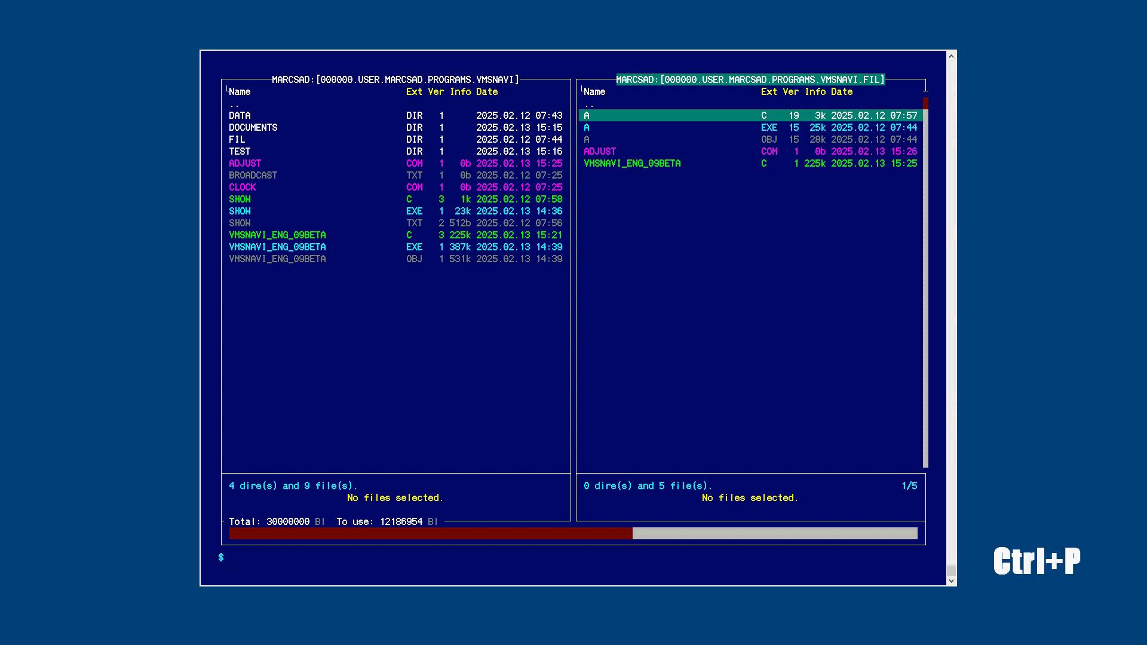
pyautogui.write('show')
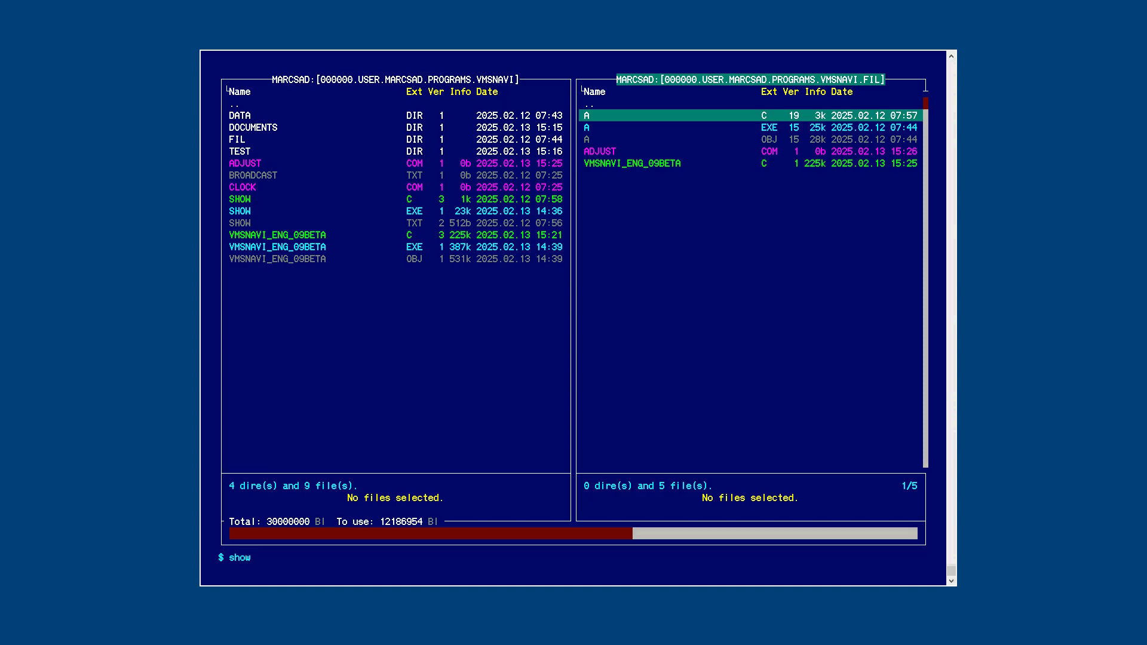
pyautogui.write(' def')
pyautogui.press('Return')
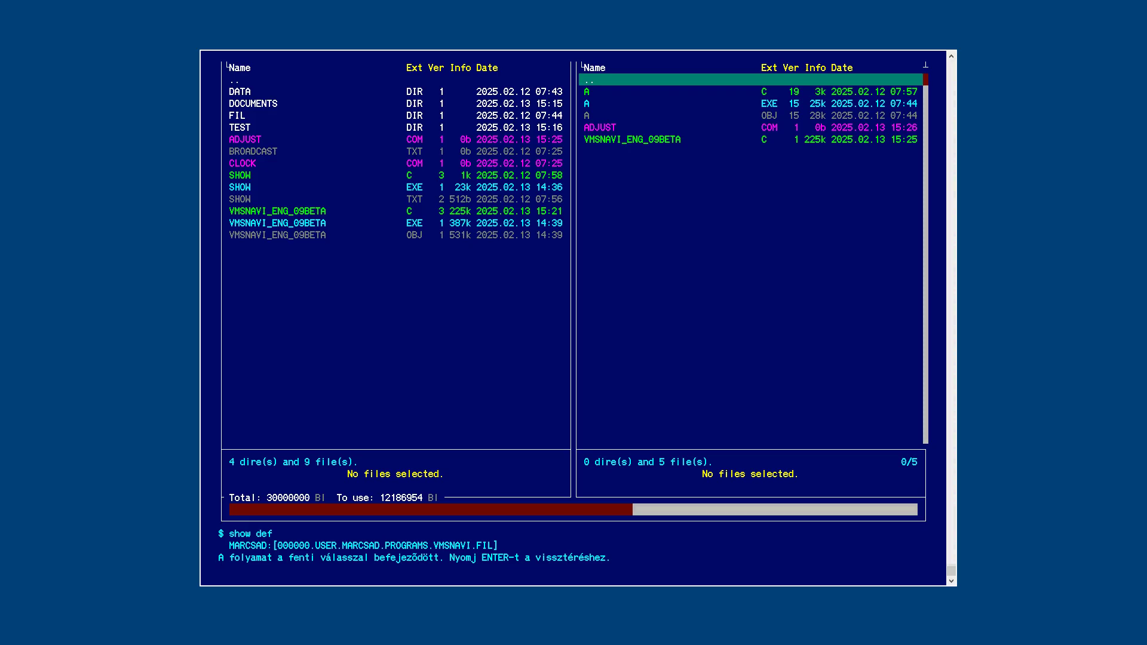
pyautogui.press('Return')
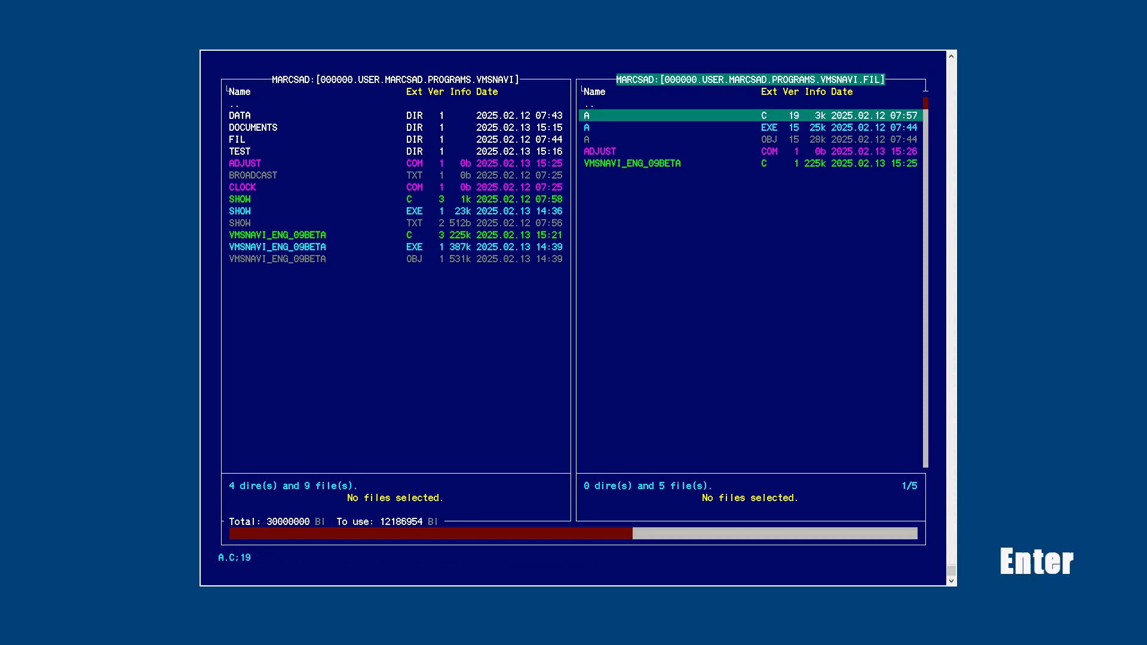